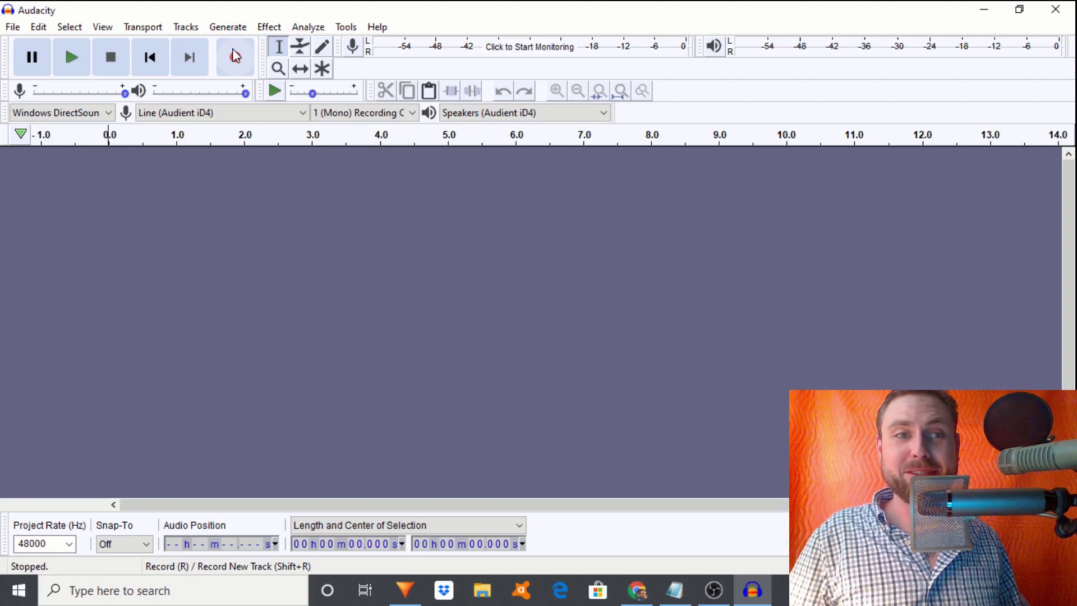
Record a short spoken clip on a new mono track and delete its tail from about 6.68 s onward
click(235, 55)
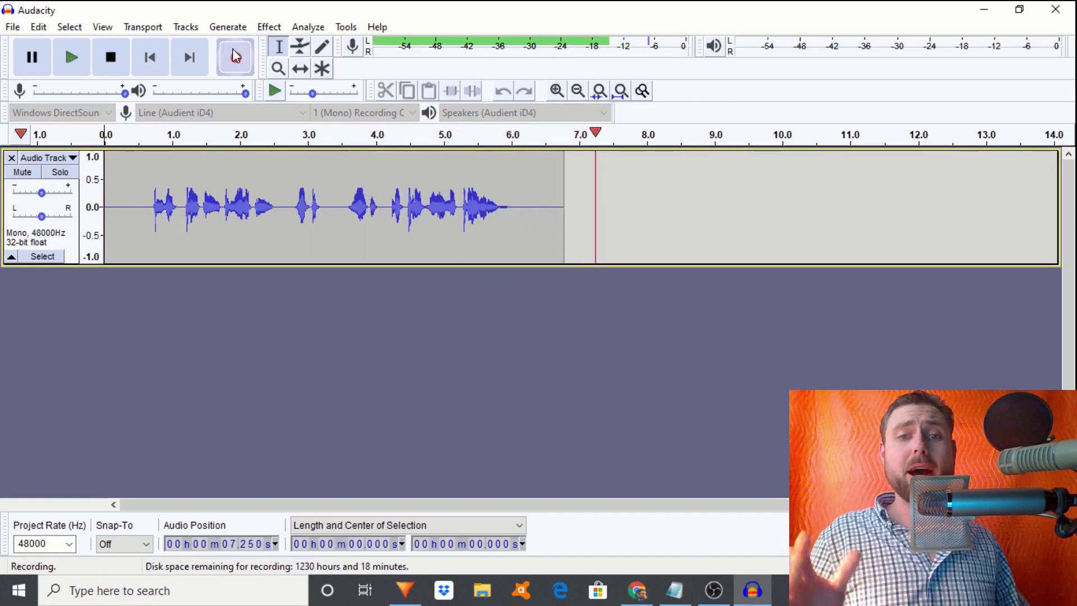
key(space)
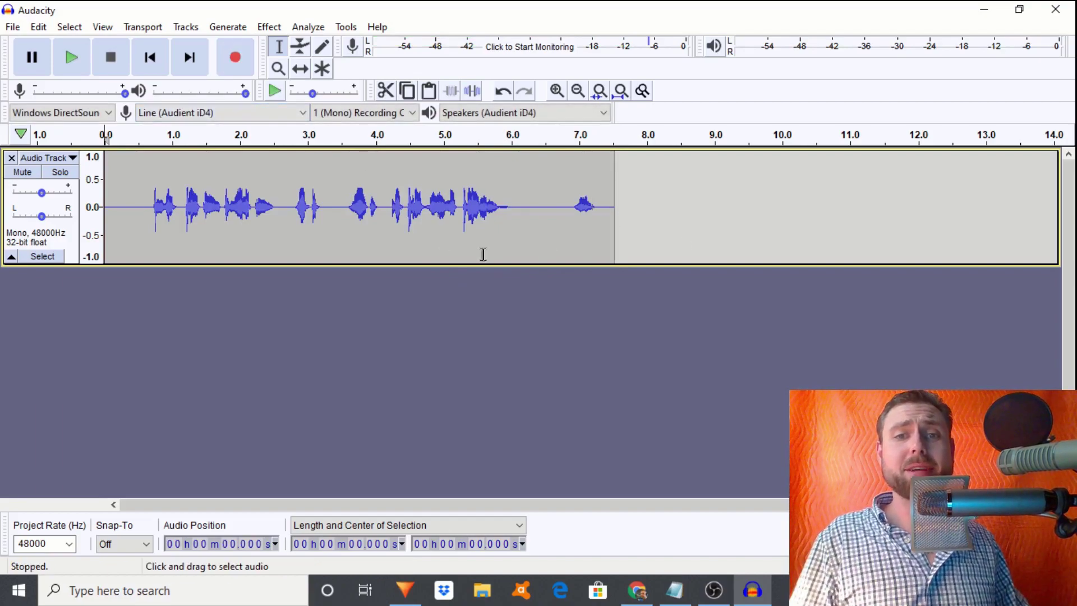
drag(557, 231, 684, 235)
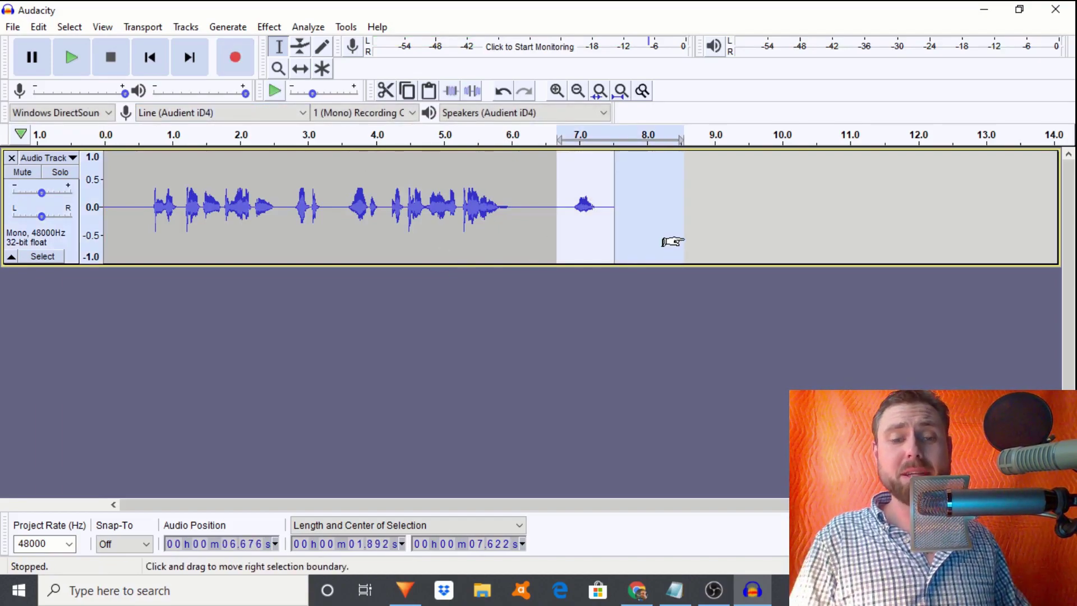
key(Delete)
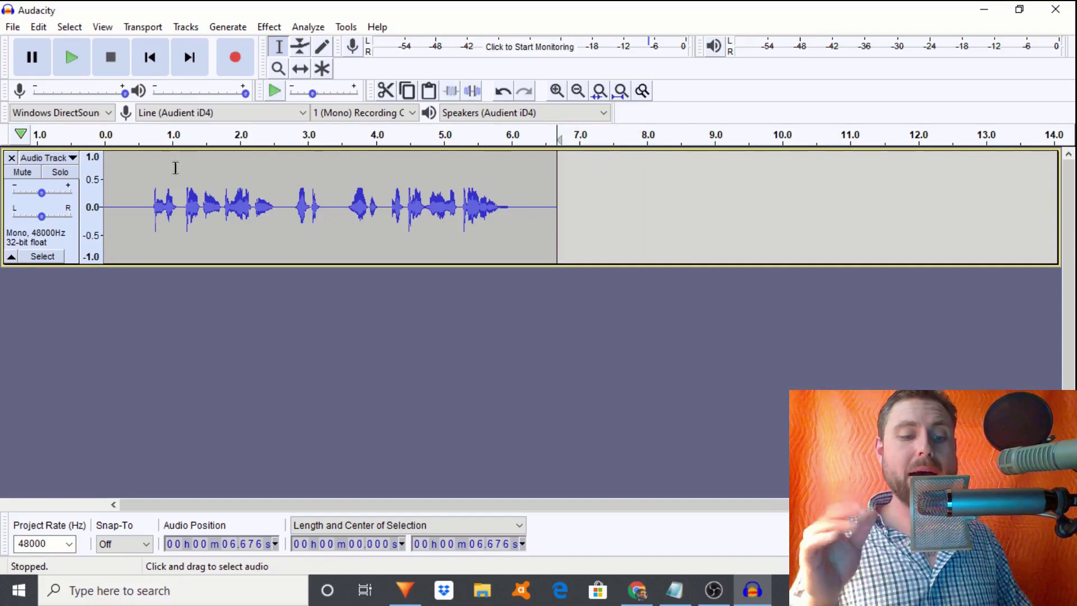
Duplicate the whole voice clip onto a second track and solo the original track
click(142, 224)
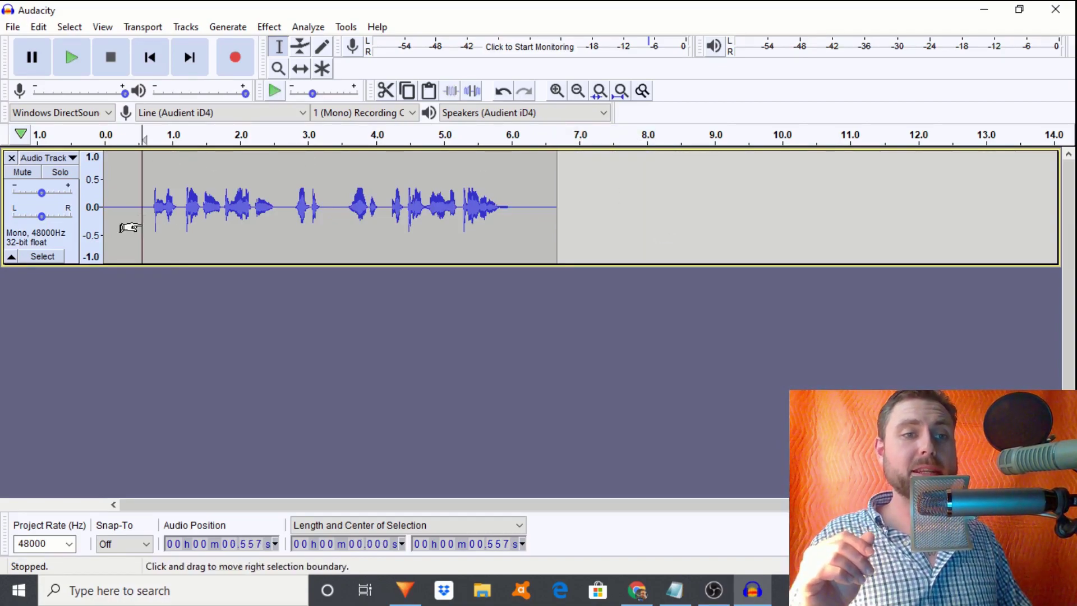
double_click(215, 216)
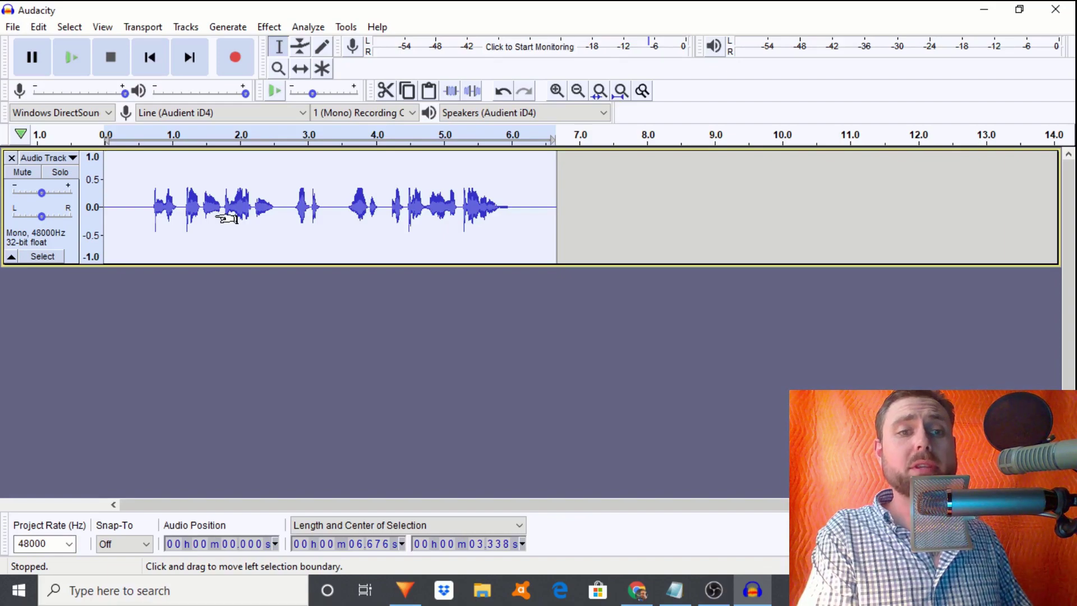
key(ctrl+d)
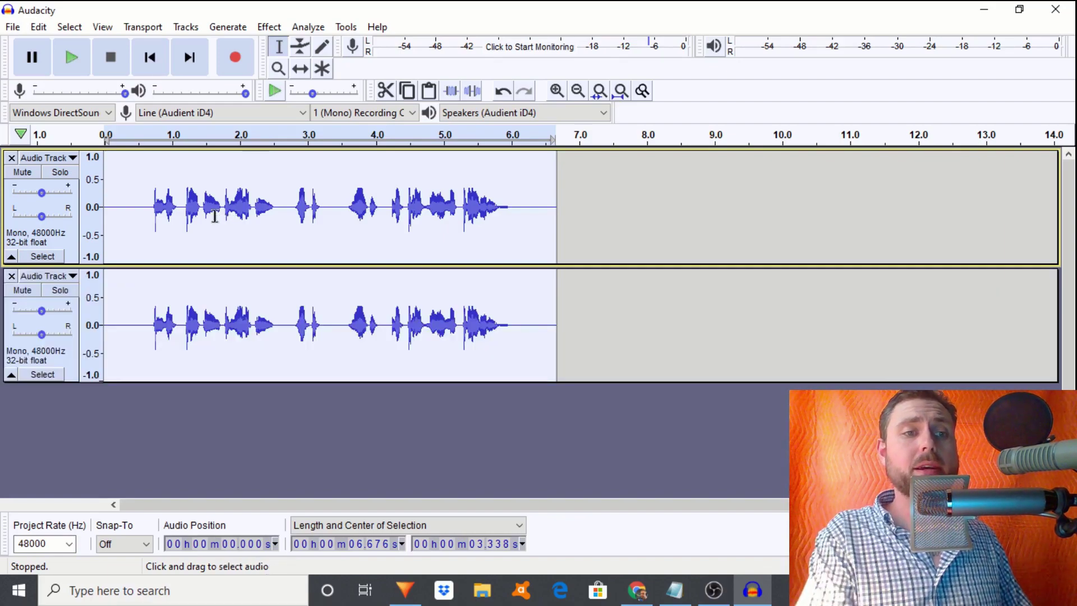
click(68, 175)
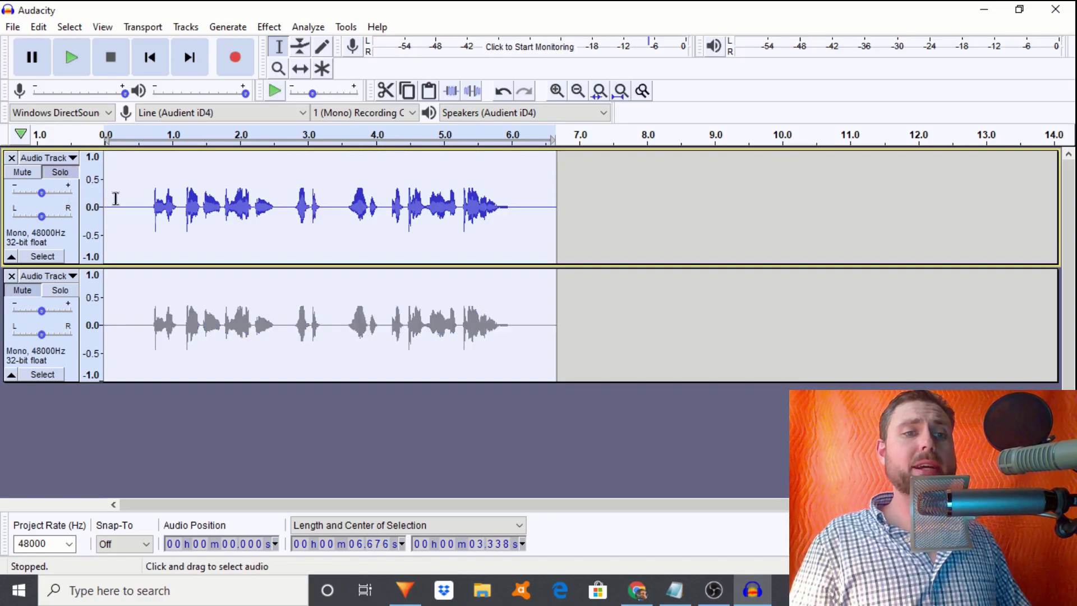
Examine the waveform of the plosives near 0.75, 1.22 and 1.80 s on the soloed track, selecting each burst
click(121, 222)
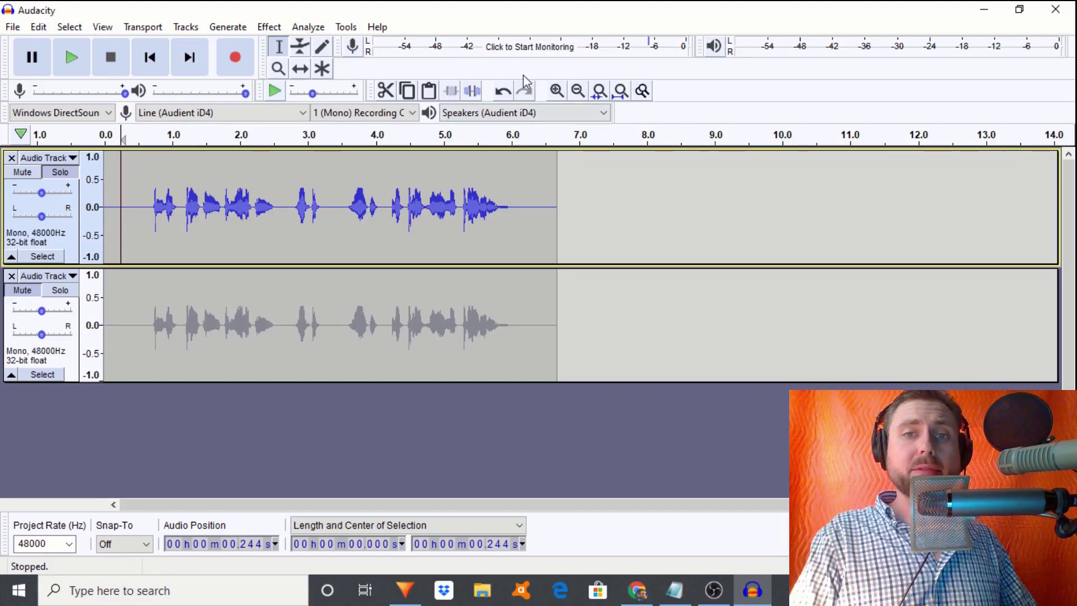
click(556, 92)
click(556, 91)
click(556, 91)
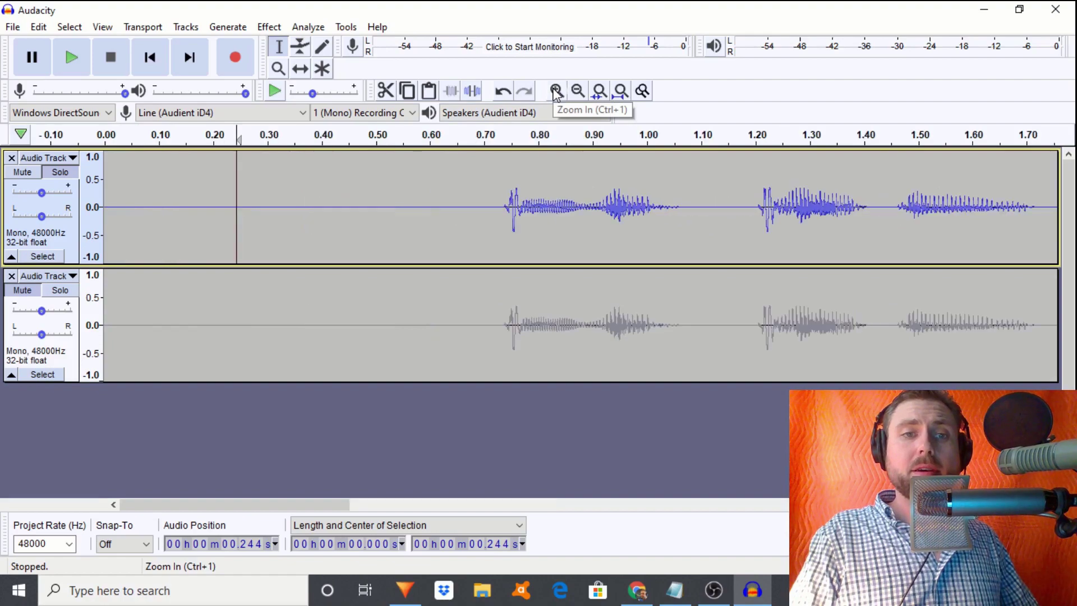
click(556, 91)
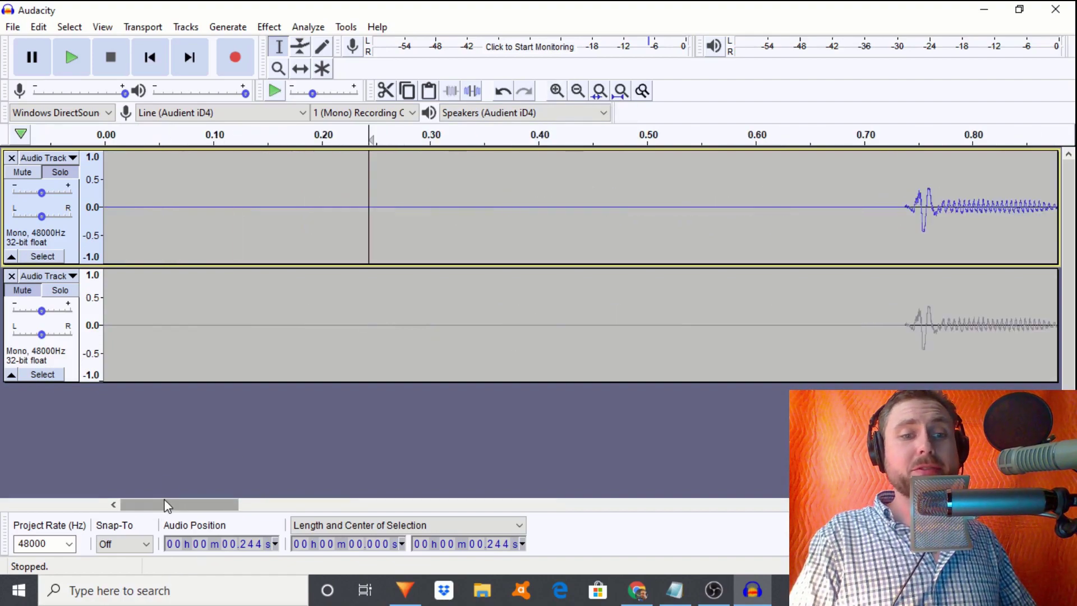
drag(166, 505, 225, 506)
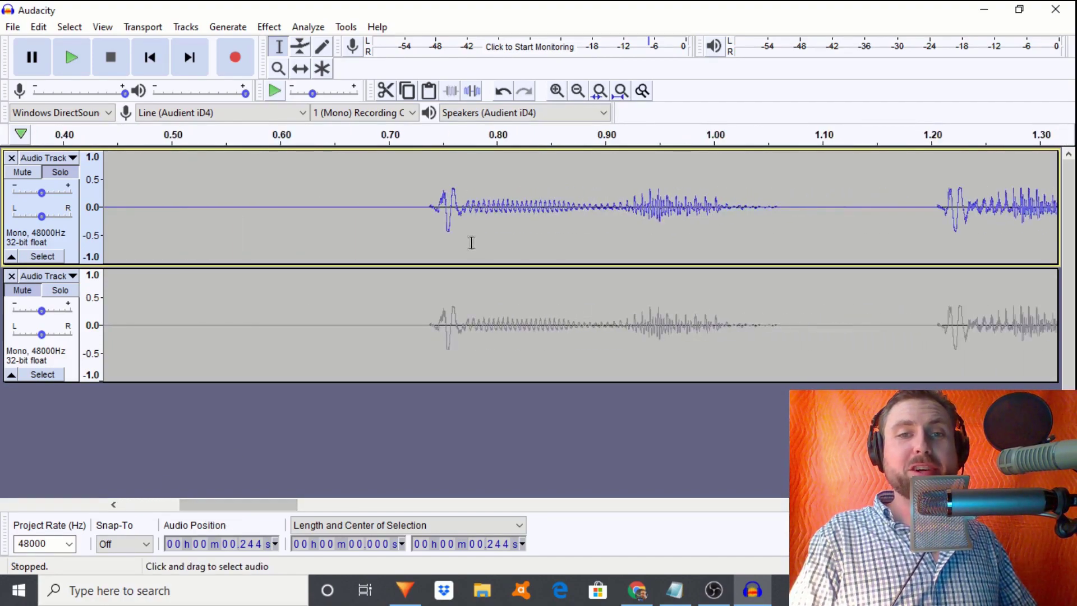
drag(470, 226, 400, 225)
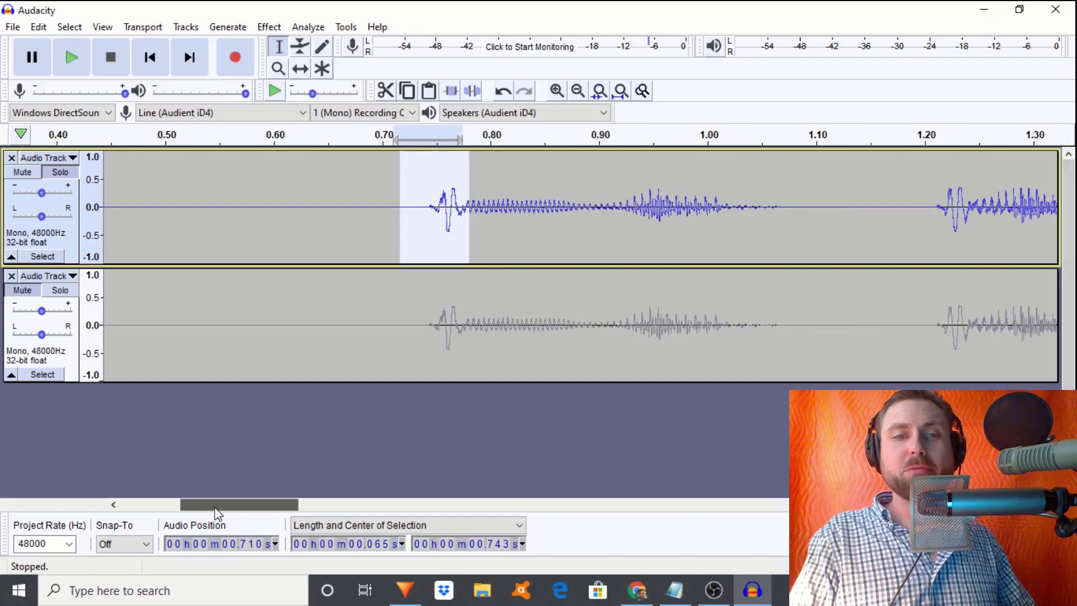
drag(216, 507, 259, 519)
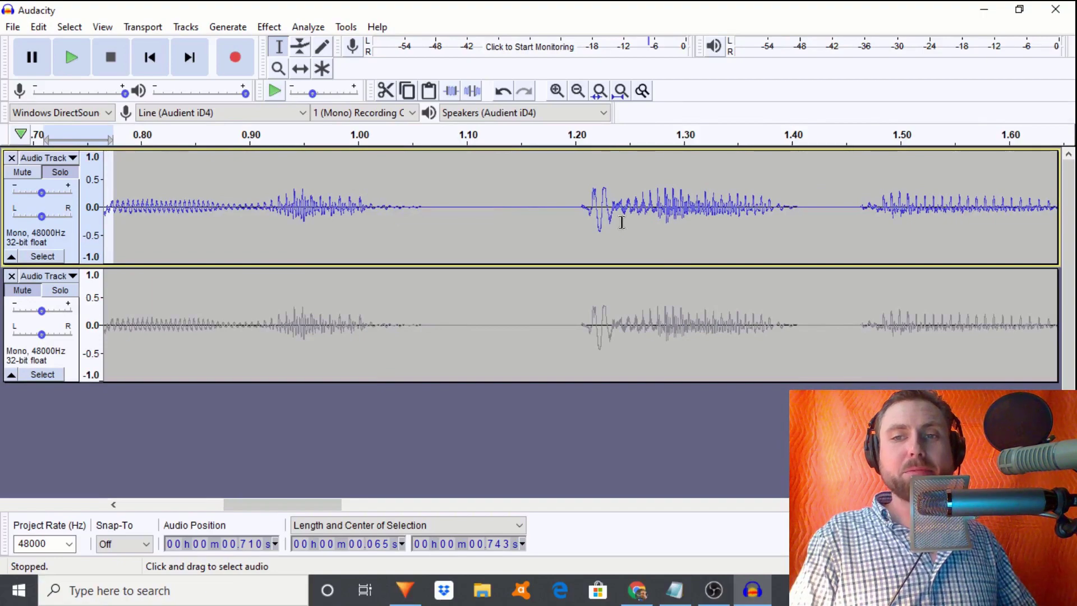
drag(621, 222, 535, 231)
drag(339, 511, 424, 510)
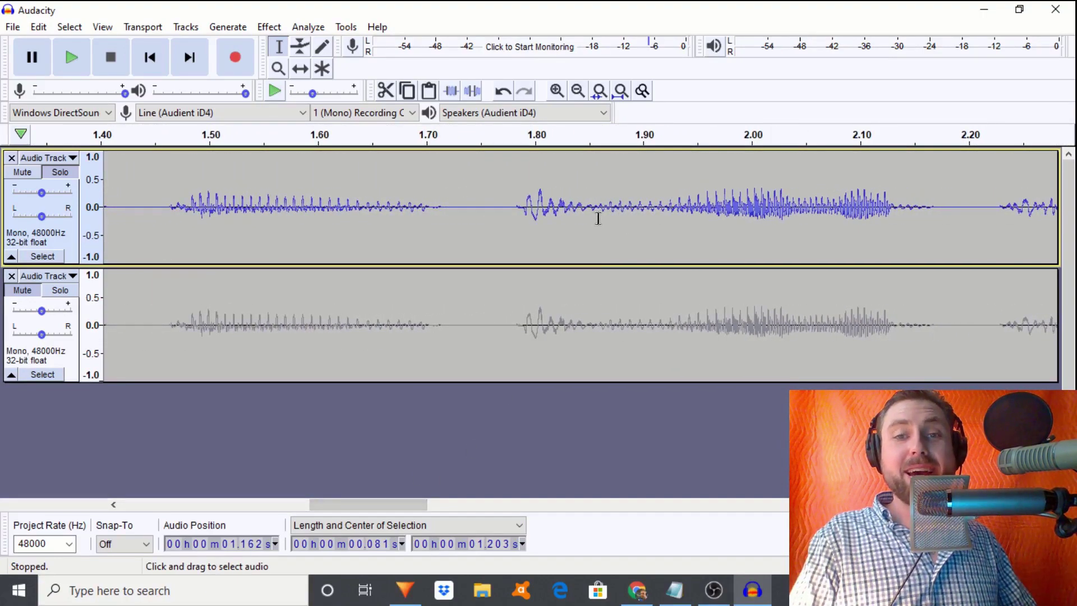
drag(584, 222, 499, 241)
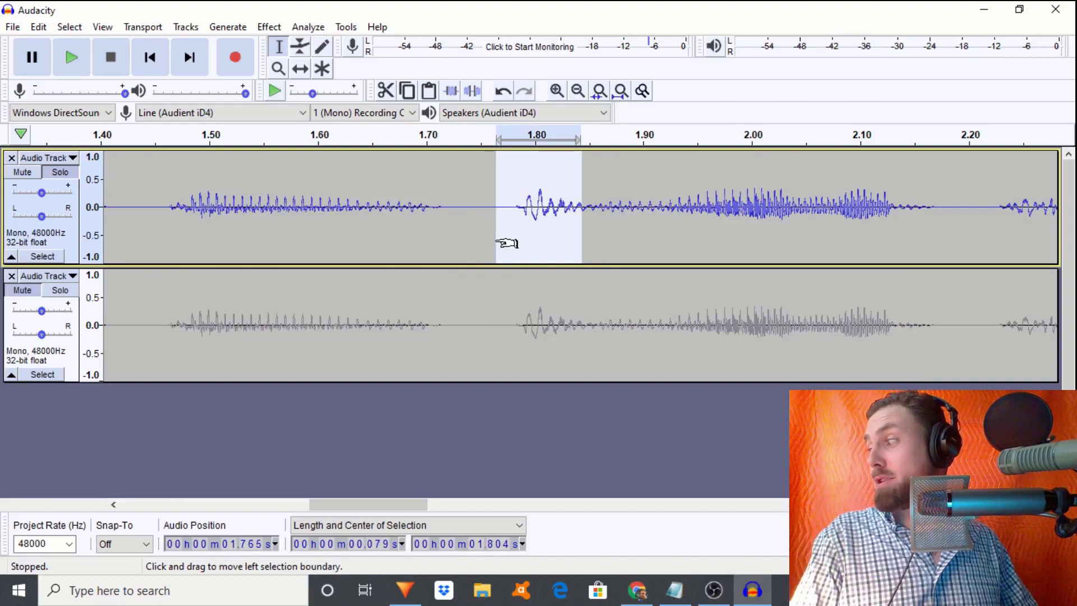
click(509, 224)
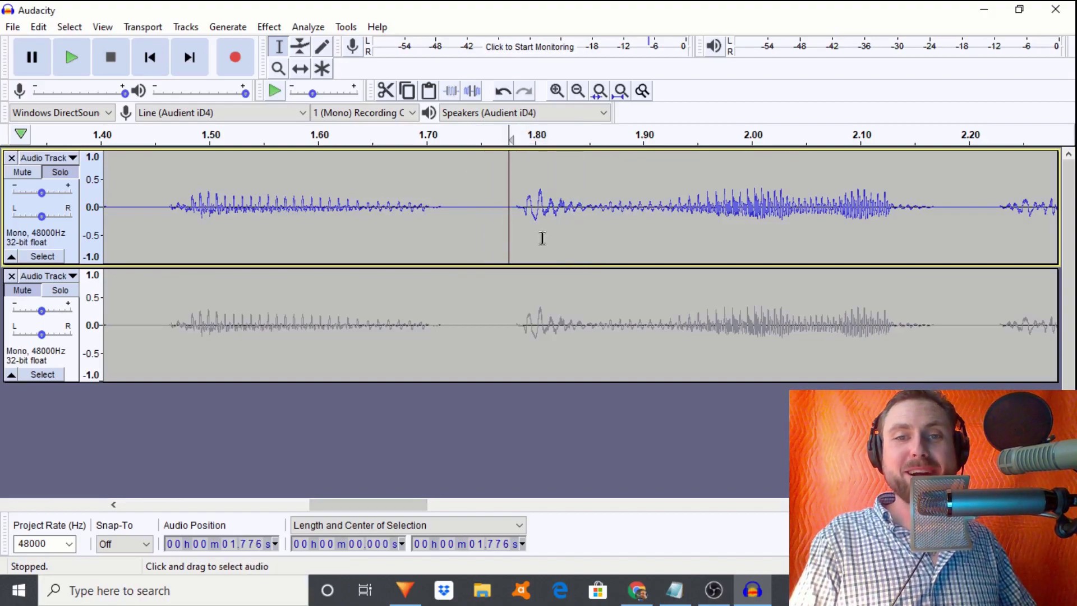
drag(577, 225, 503, 233)
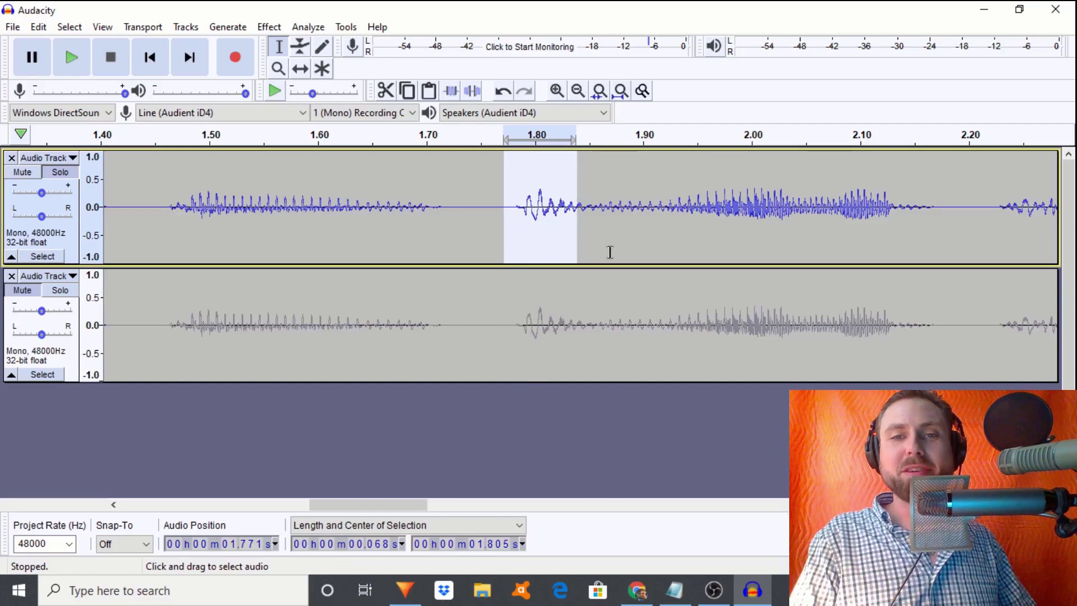
Inspect the plosives near 3.10, 4.49 and 5.32 s on the soloed track and briefly play from about 5.28 s
drag(394, 500, 561, 508)
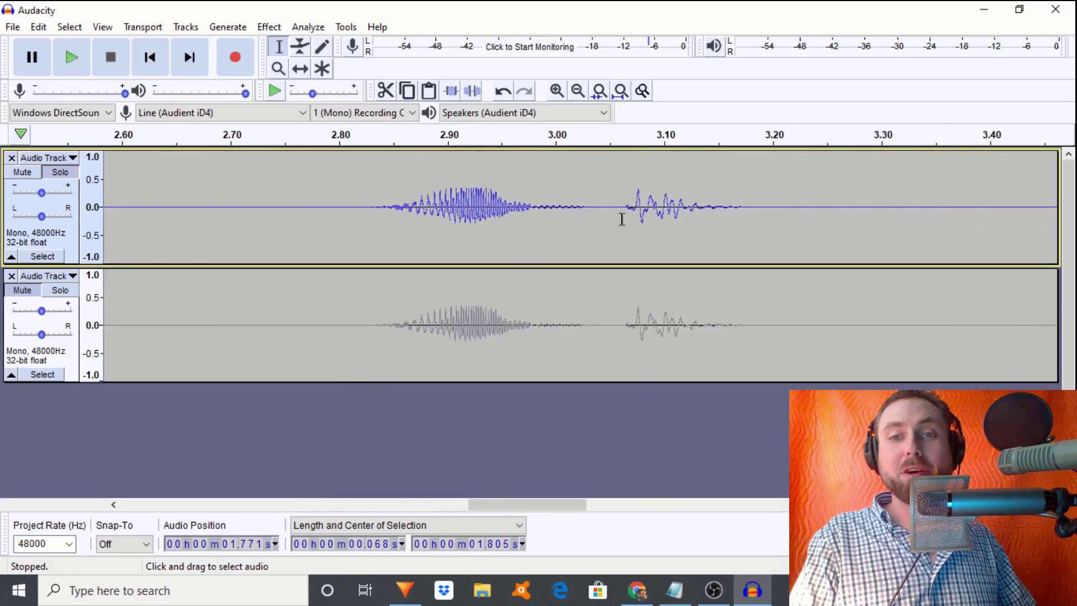
drag(622, 219, 719, 224)
drag(534, 505, 717, 520)
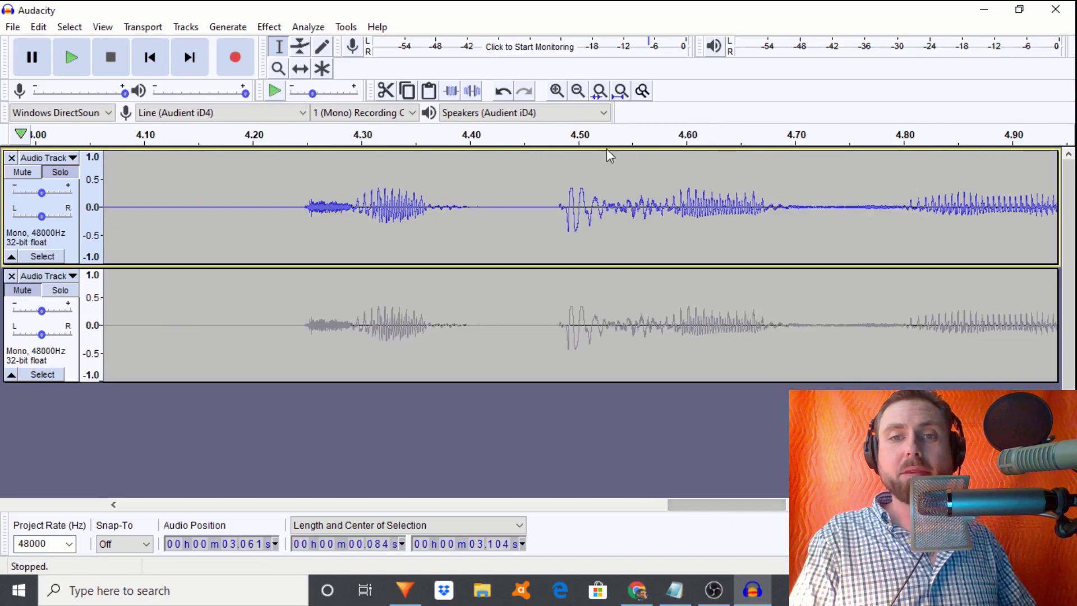
drag(609, 236, 536, 236)
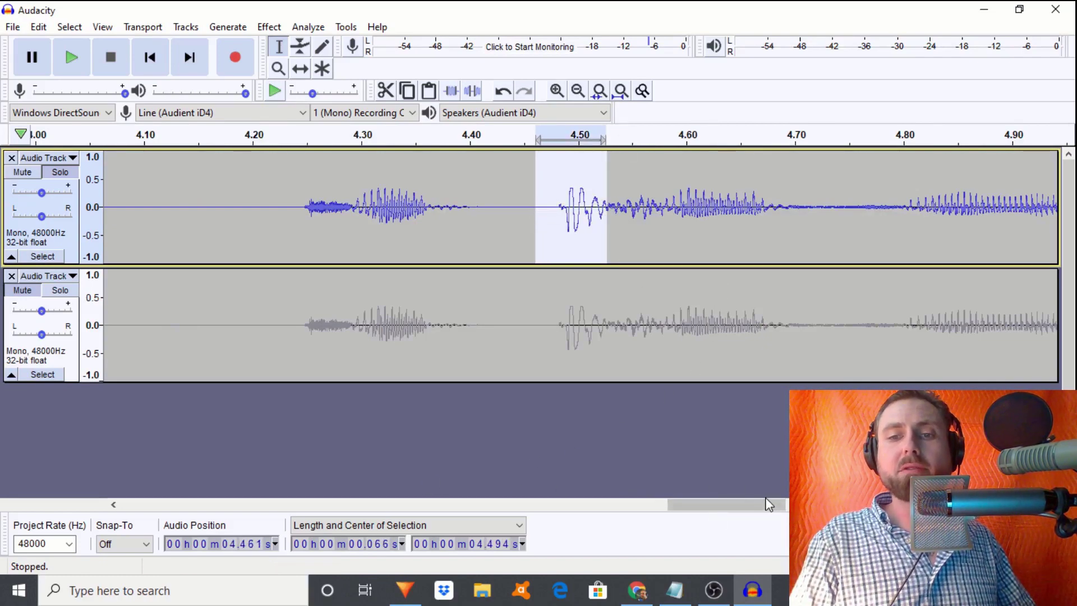
drag(767, 509, 845, 511)
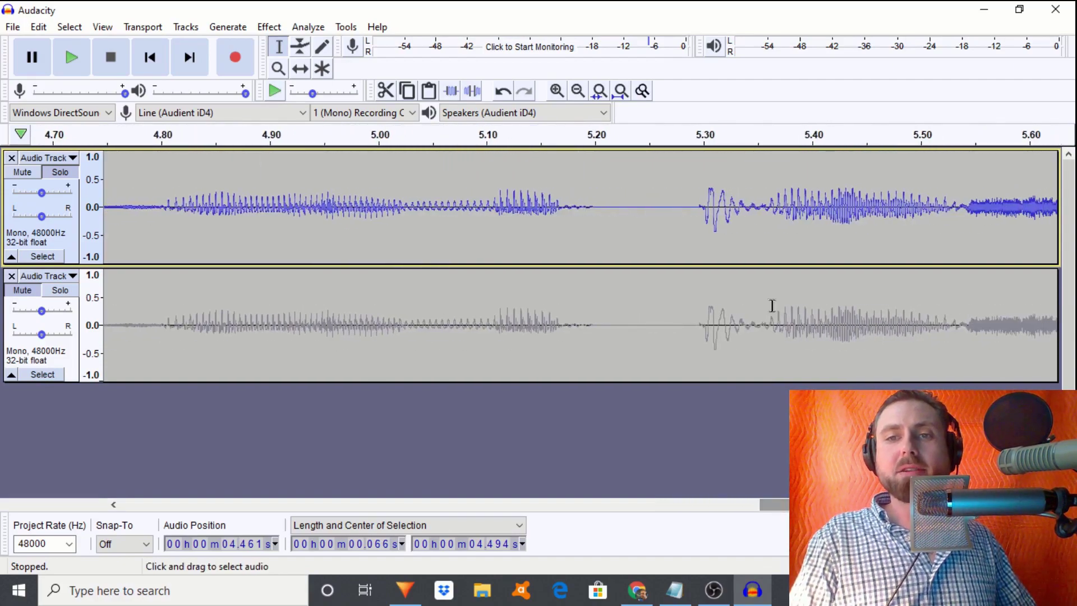
drag(764, 216, 691, 251)
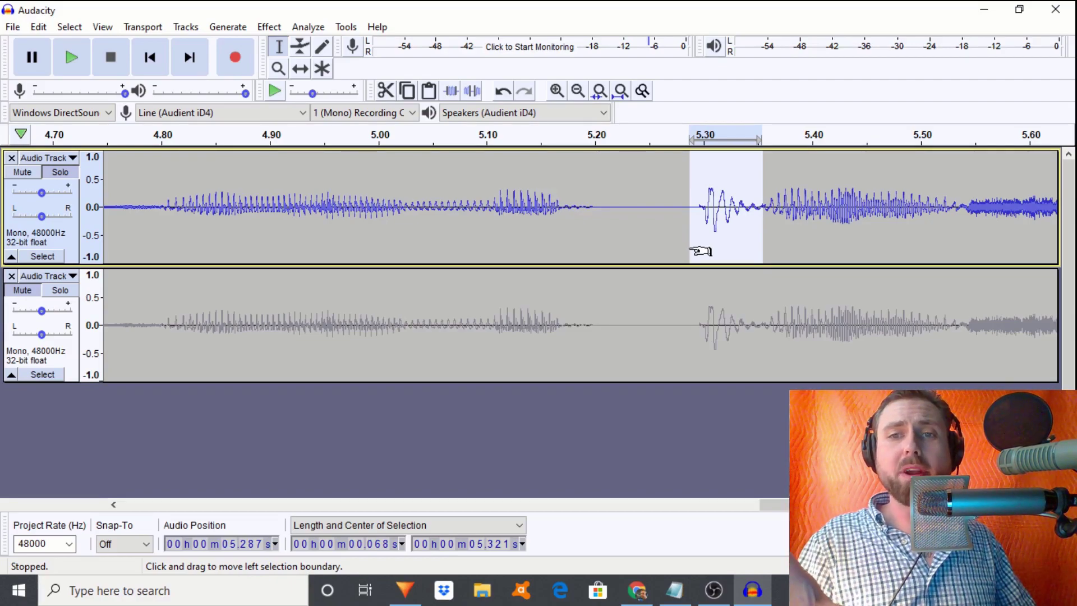
click(683, 247)
key(space)
key(space)
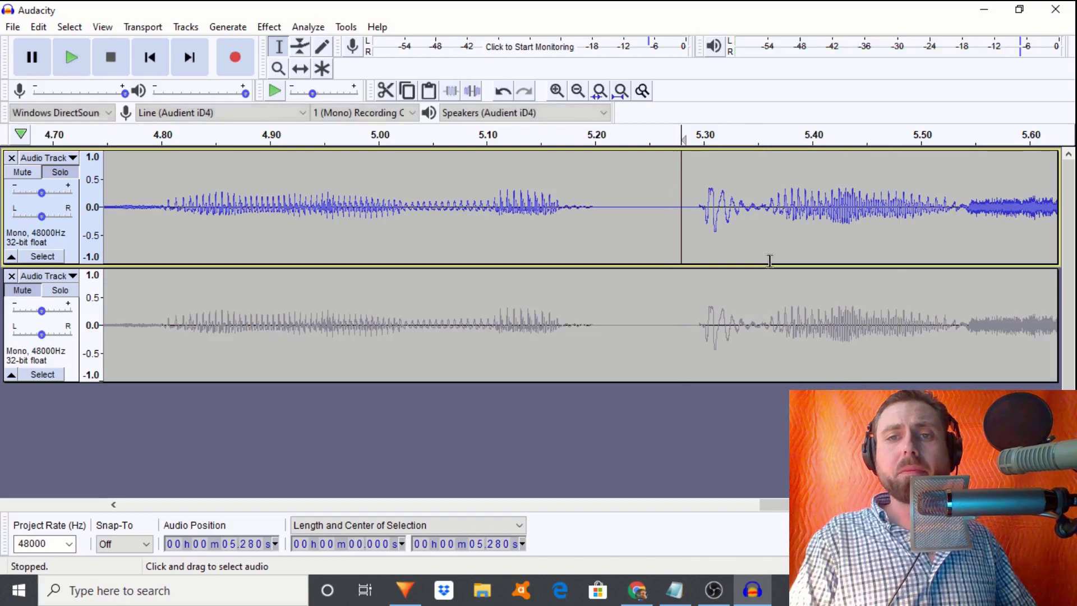
Select about 0.048 s from 0.731 s around the soloed track's first plosive, play it, and apply Fade In to it
drag(784, 510, 627, 494)
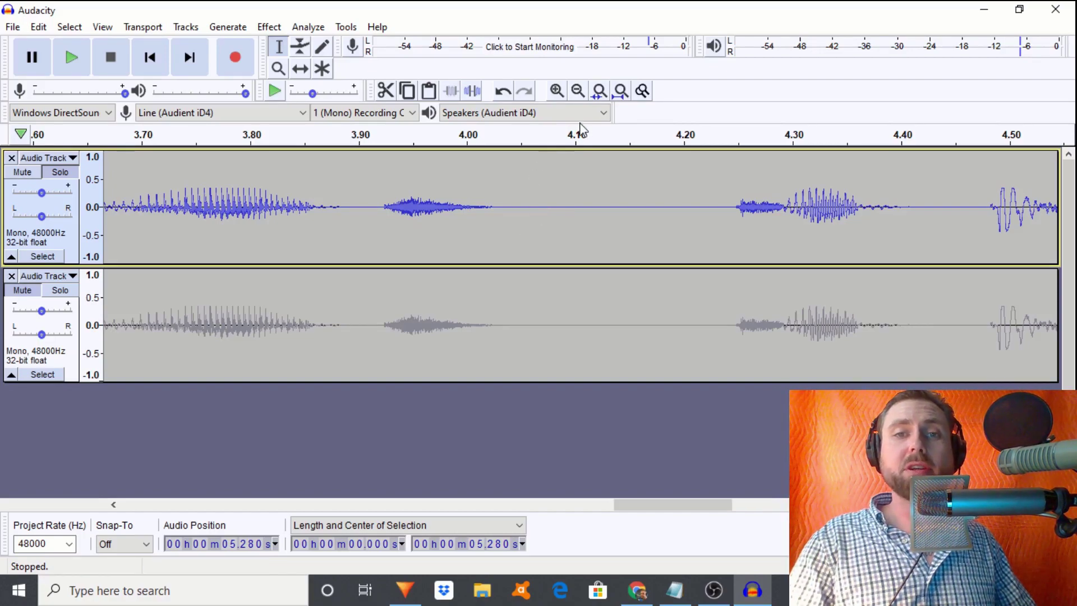
double_click(577, 91)
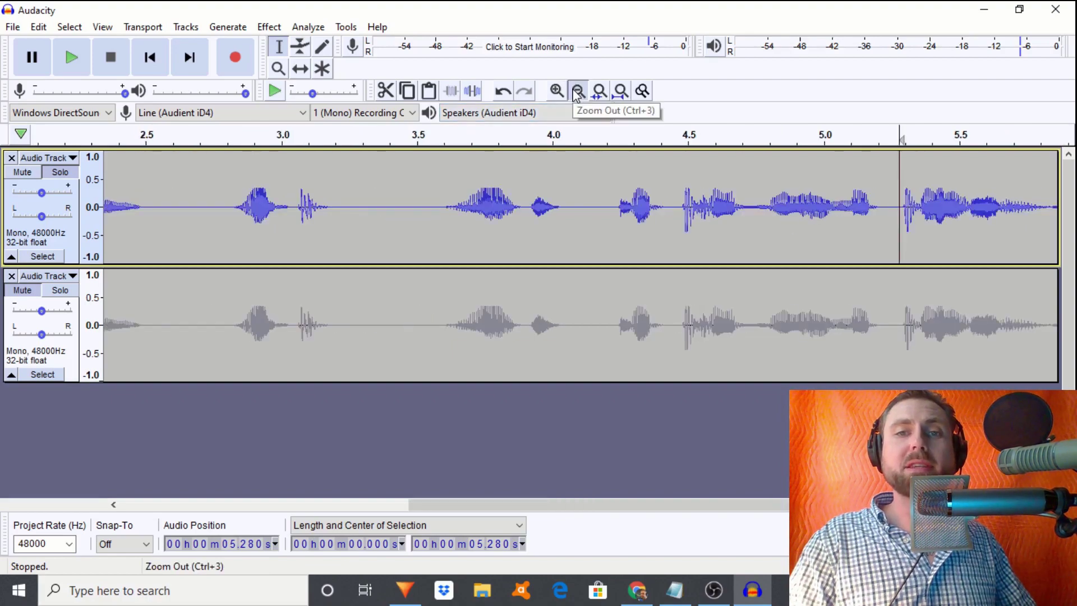
click(577, 91)
click(578, 91)
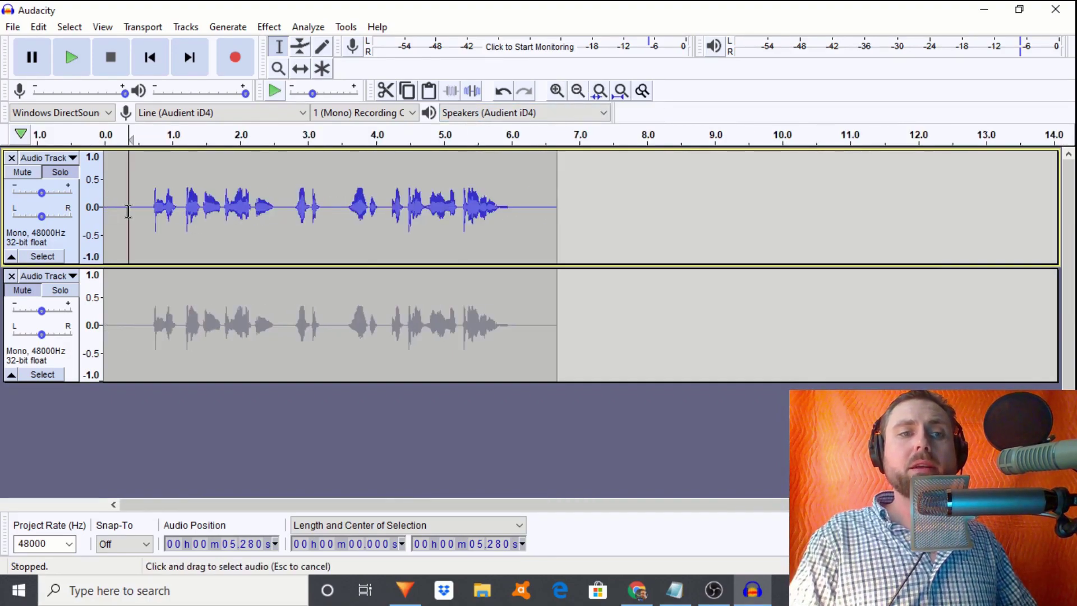
click(556, 91)
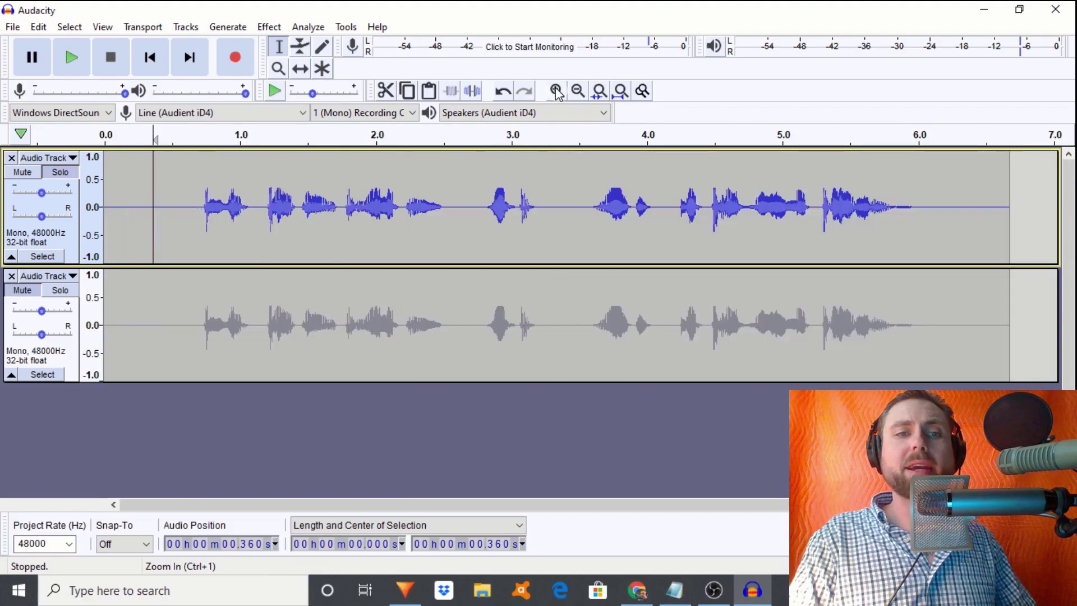
click(556, 91)
double_click(556, 90)
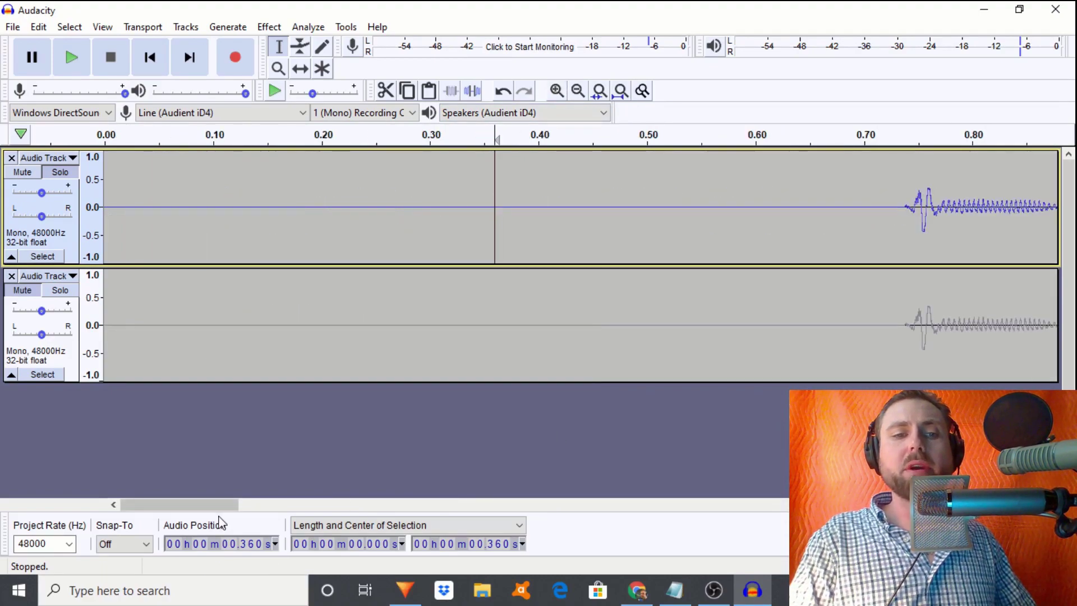
drag(220, 505, 247, 512)
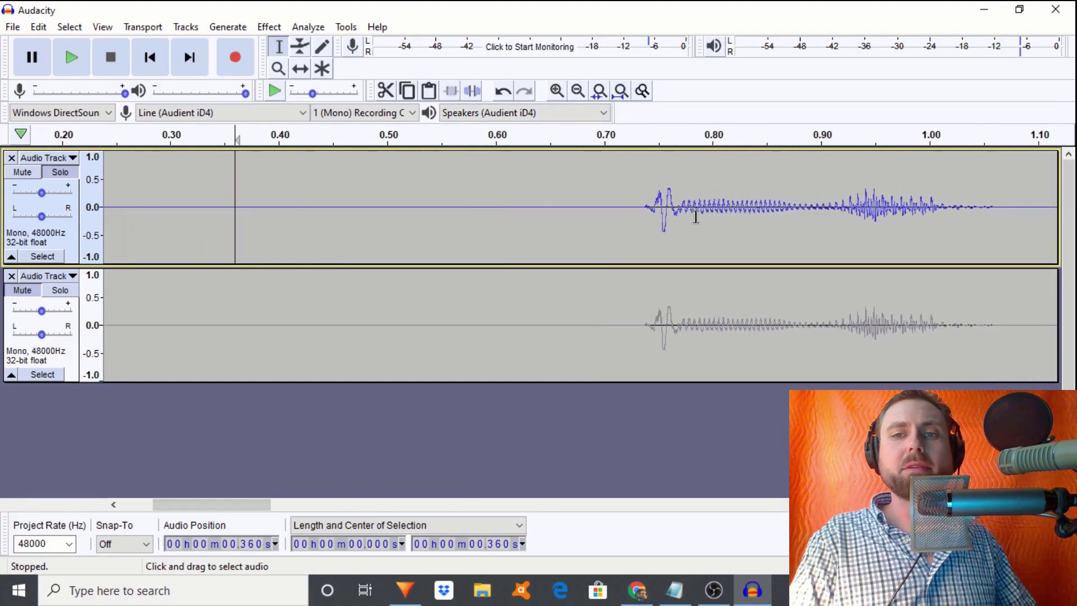
drag(692, 222, 639, 230)
drag(563, 232, 381, 239)
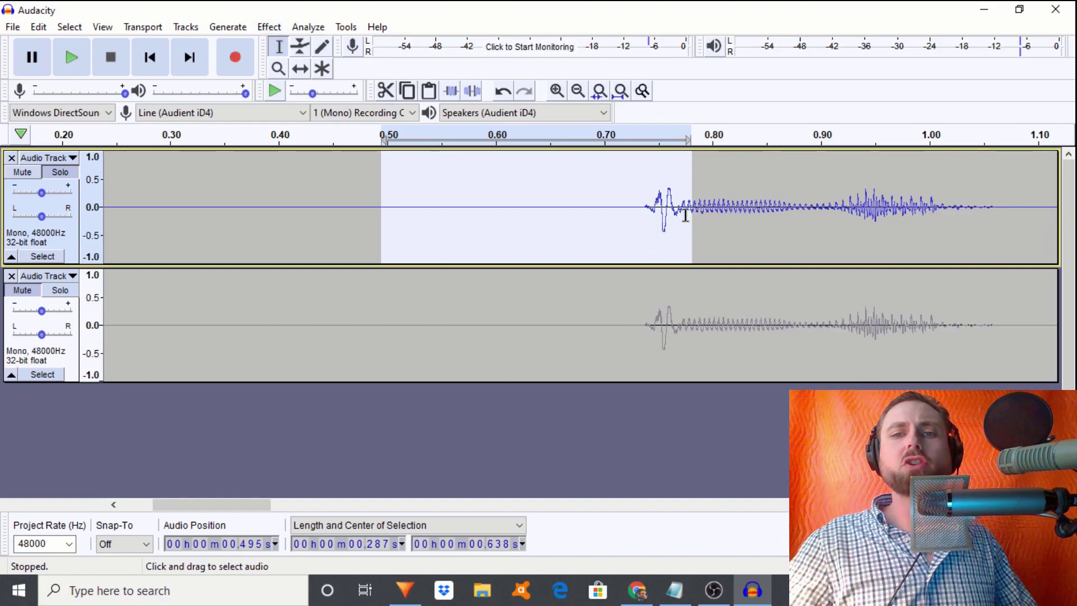
drag(686, 216, 638, 227)
key(space)
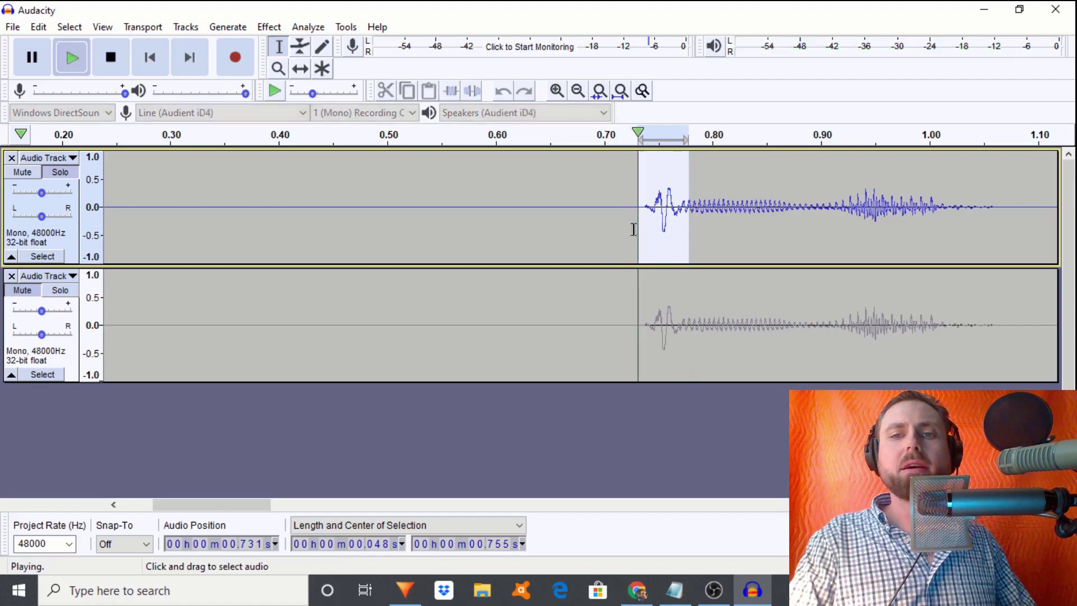
click(264, 28)
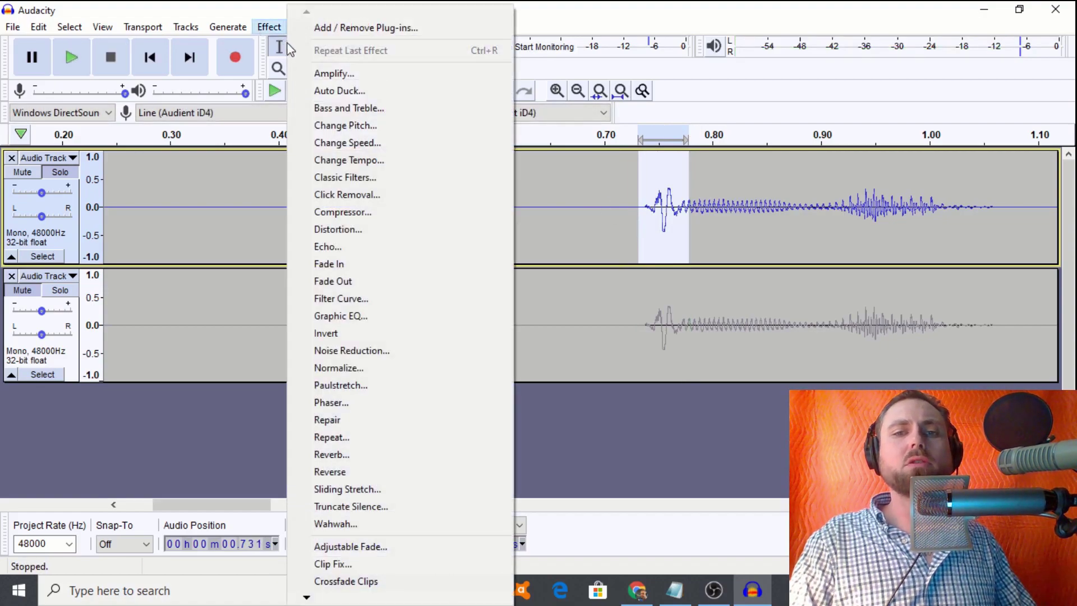
click(366, 264)
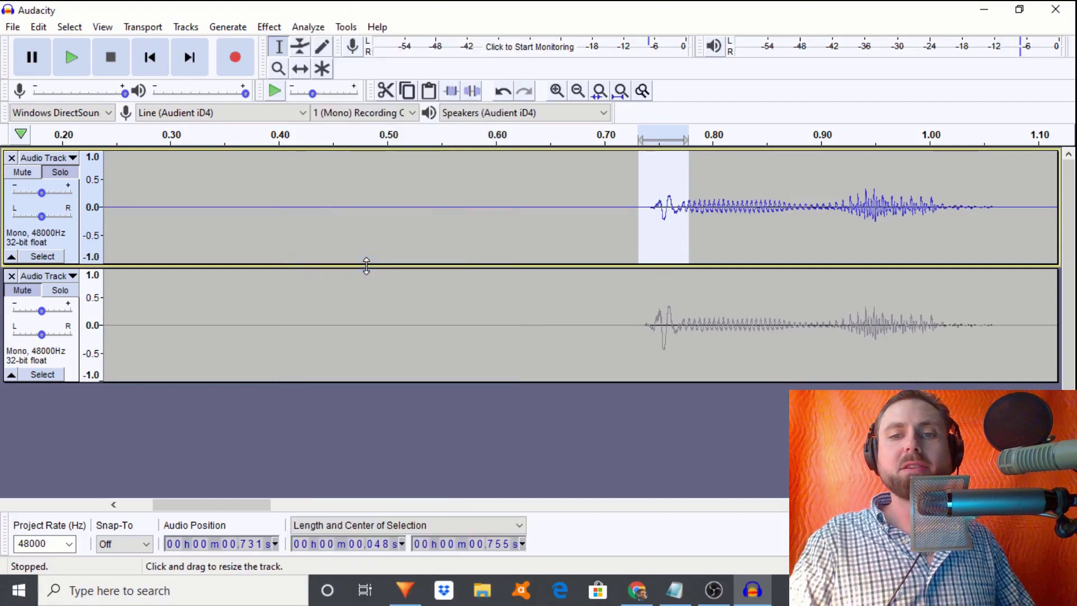
click(554, 219)
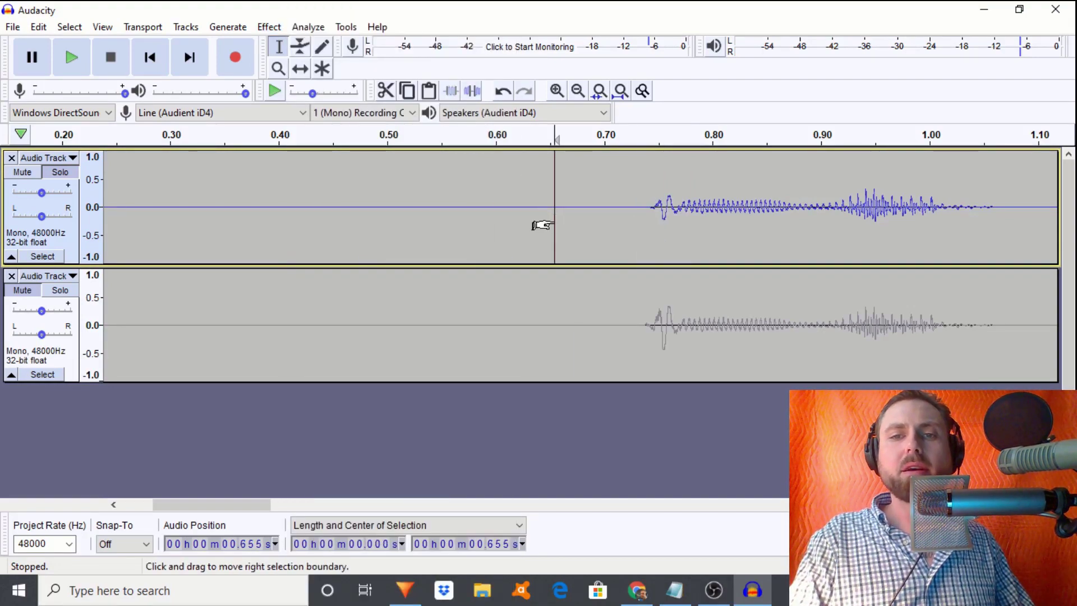
Select about 0.044 s from 0.736 s over the soloed track's first plosive, apply Fade In again, and play the result
key(space)
drag(690, 220, 644, 227)
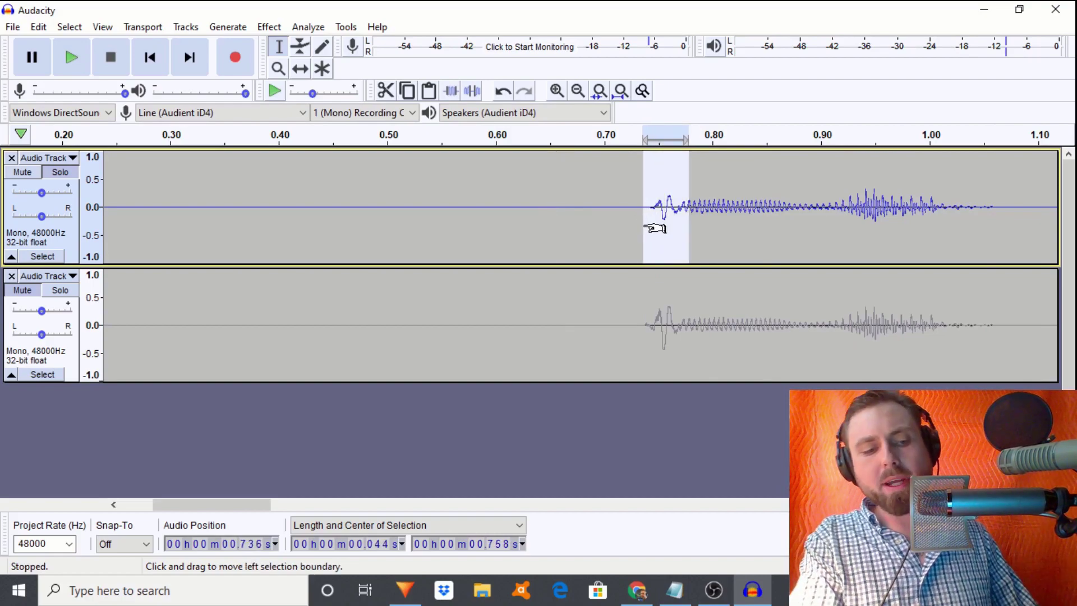
key(space)
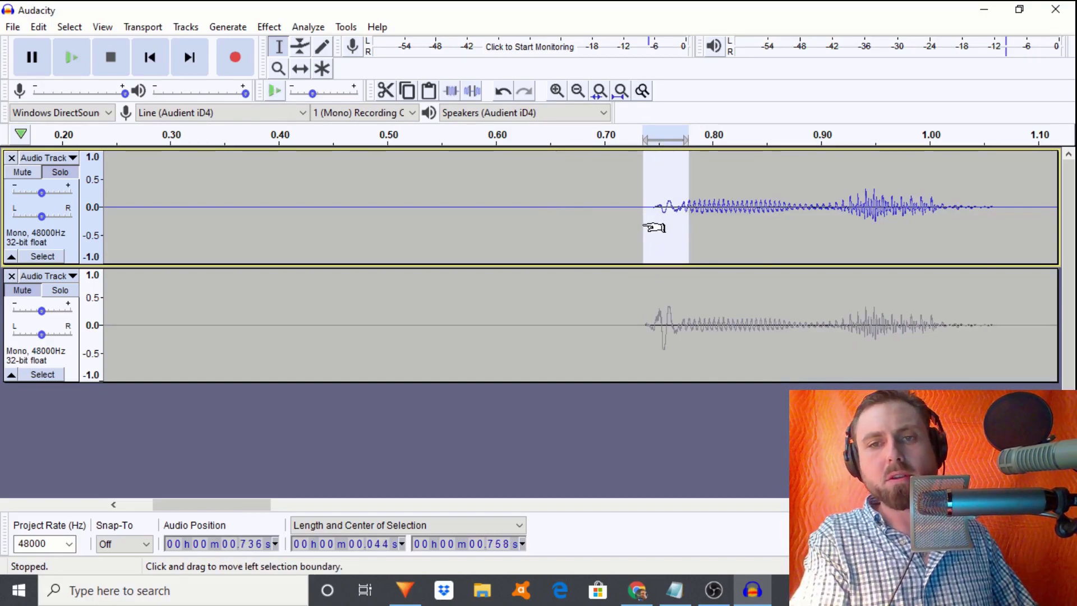
click(594, 227)
key(space)
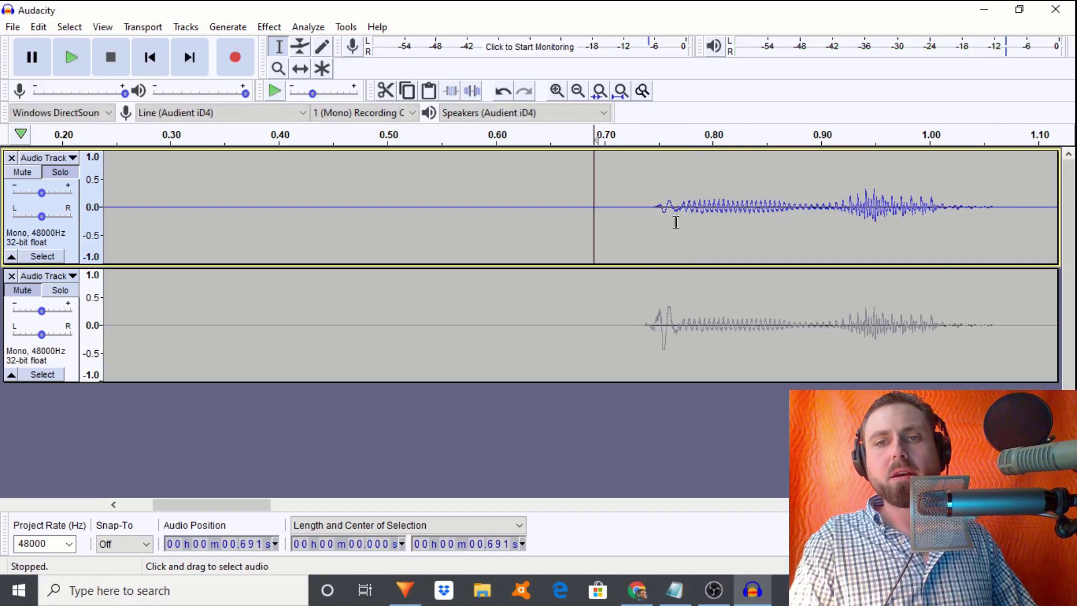
click(788, 224)
key(space)
key(space)
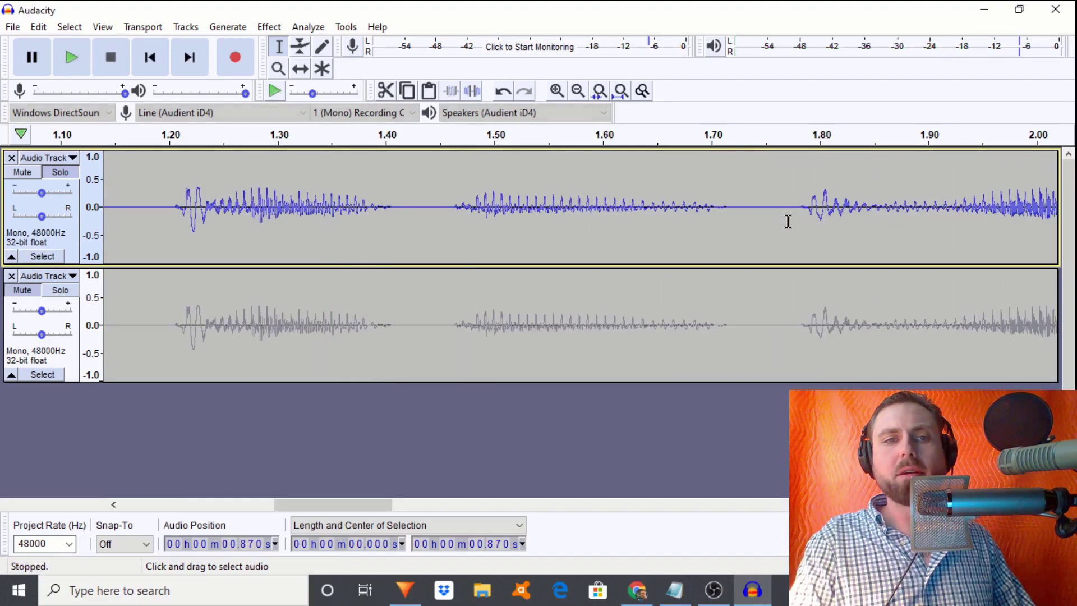
Select about 0.044 s from 1.201 s over the second plosive, apply Fade In, and play from 1.184 s
drag(215, 220, 170, 228)
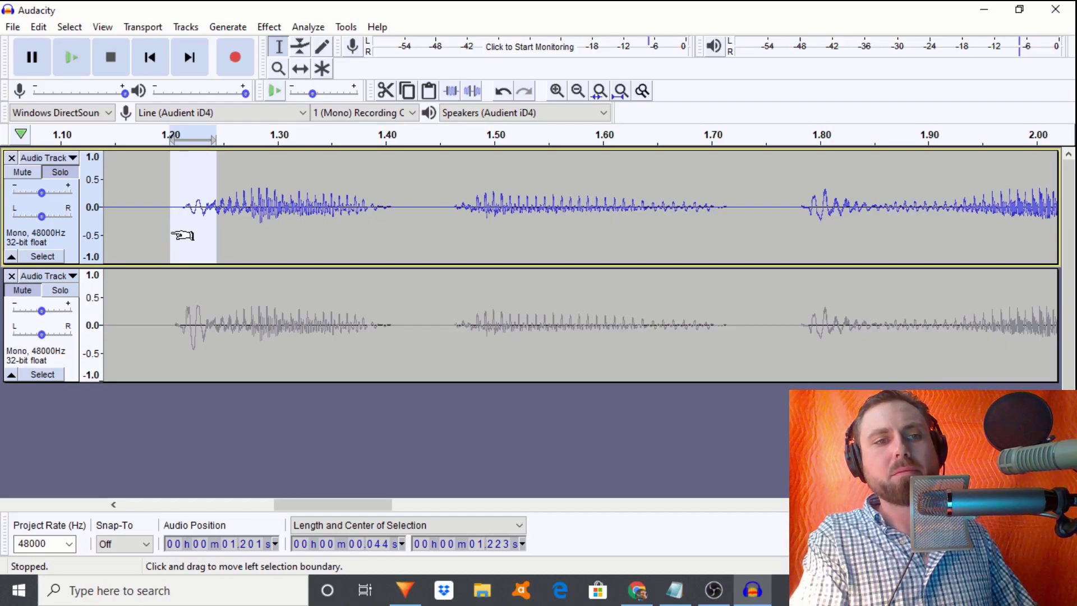
click(150, 219)
key(space)
key(space)
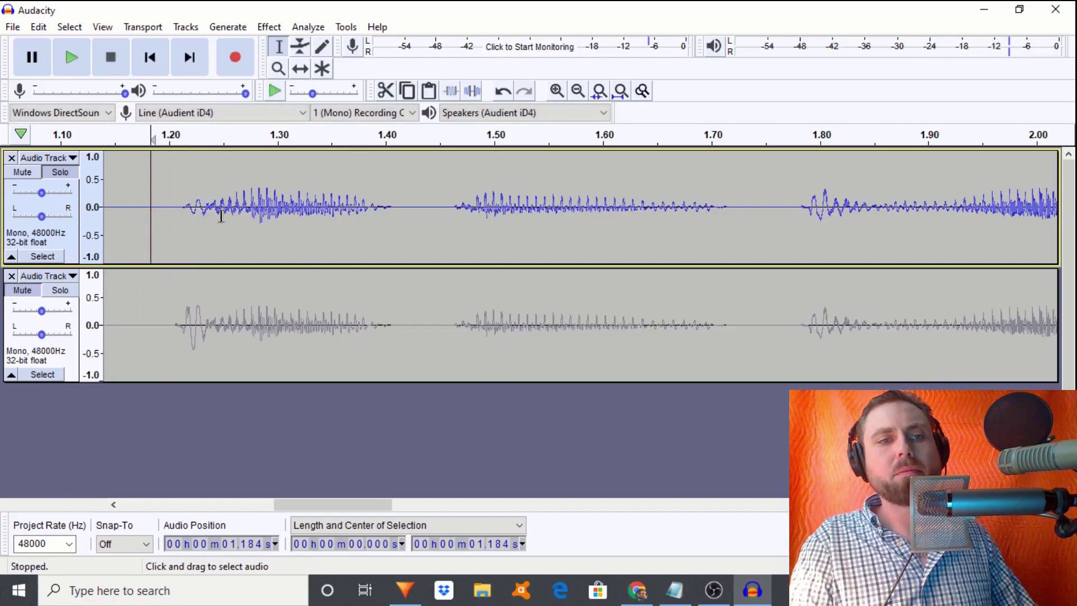
key(space)
key(space)
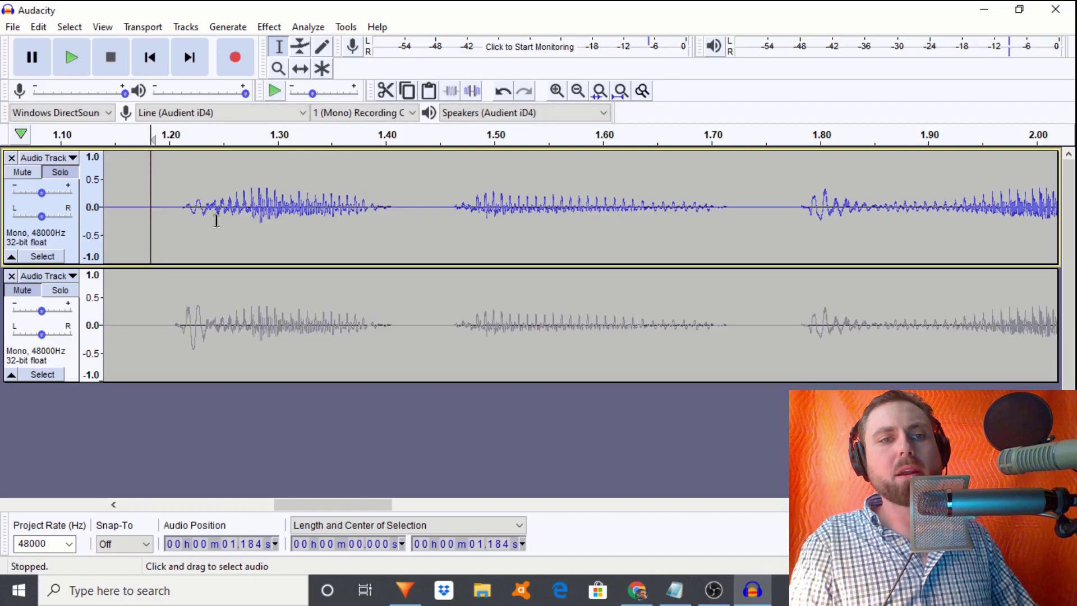
Reselect about 0.041 s from 1.204 s over the second plosive, apply another Fade In, and listen from just before it
drag(216, 221, 173, 230)
key(space)
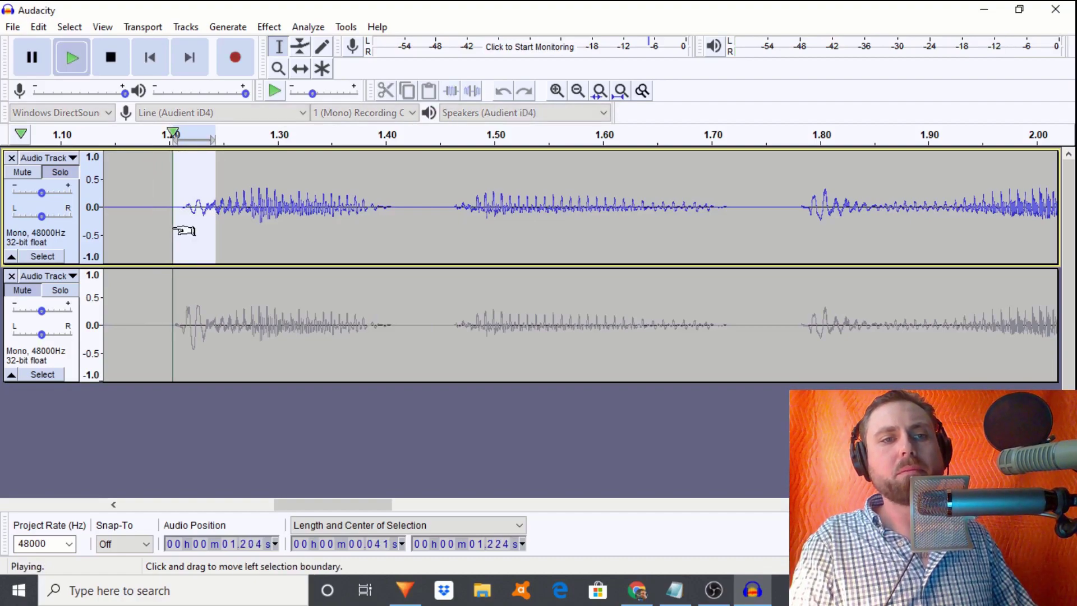
click(141, 228)
key(space)
key(space)
Check the word onset near 1.46 s on the soloed track by selecting it and playing from 1.405 s
drag(495, 230, 438, 217)
key(ctrl+1)
click(437, 218)
key(space)
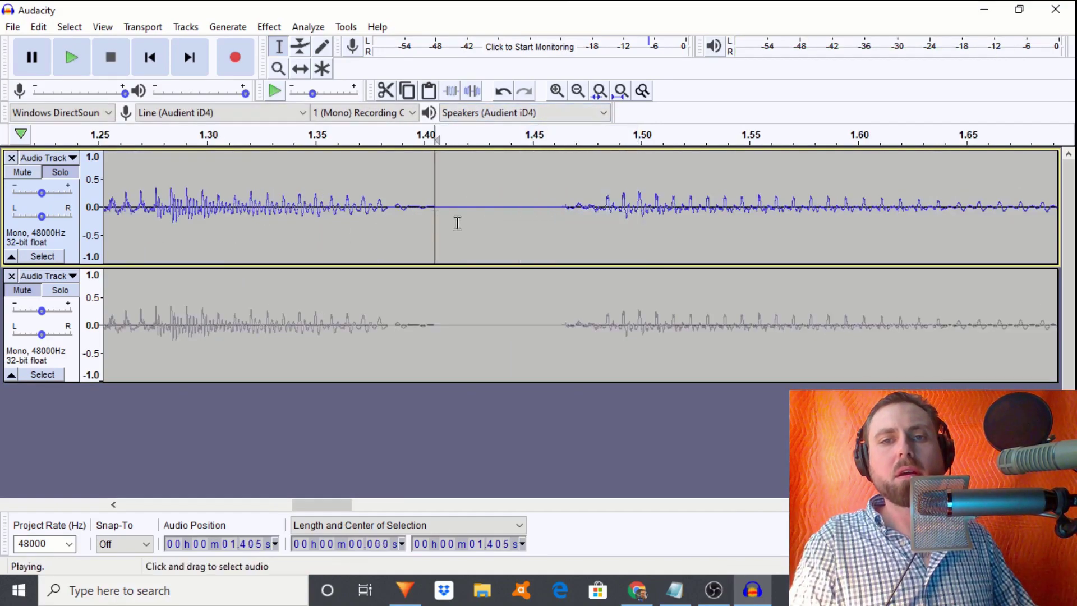
key(space)
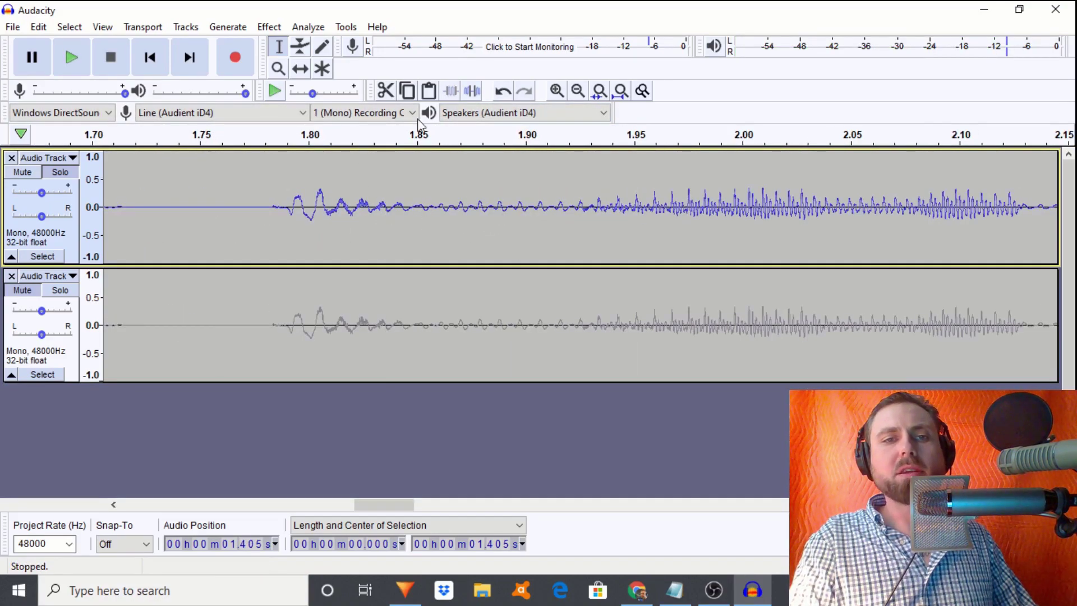
Select about 0.057 s from 1.776 s over the plosive near 1.80 s, apply Fade In, and play from 1.766 s
click(578, 92)
click(578, 91)
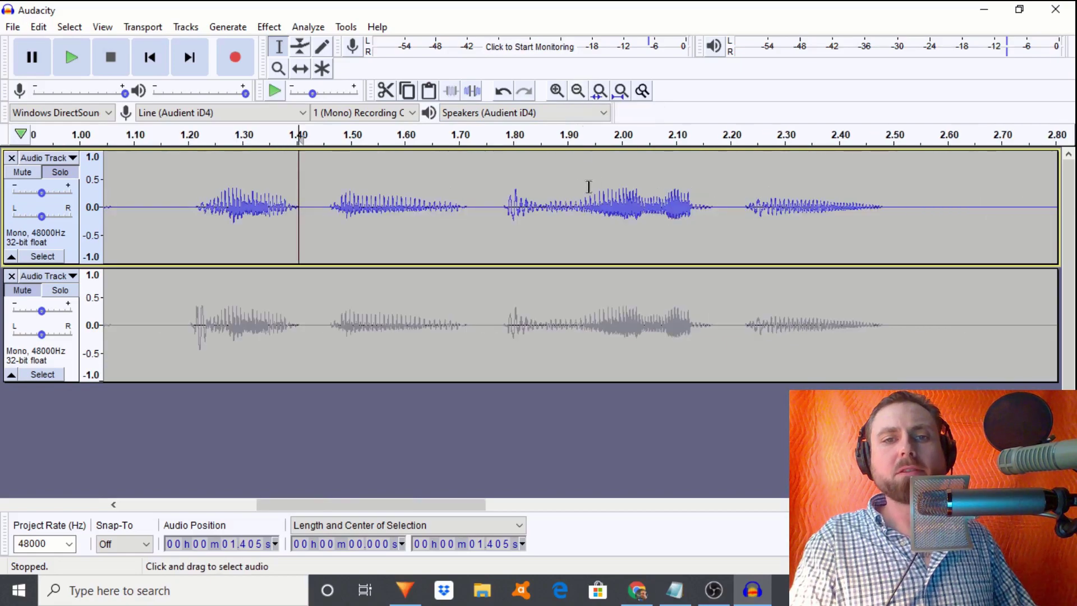
drag(530, 213, 500, 225)
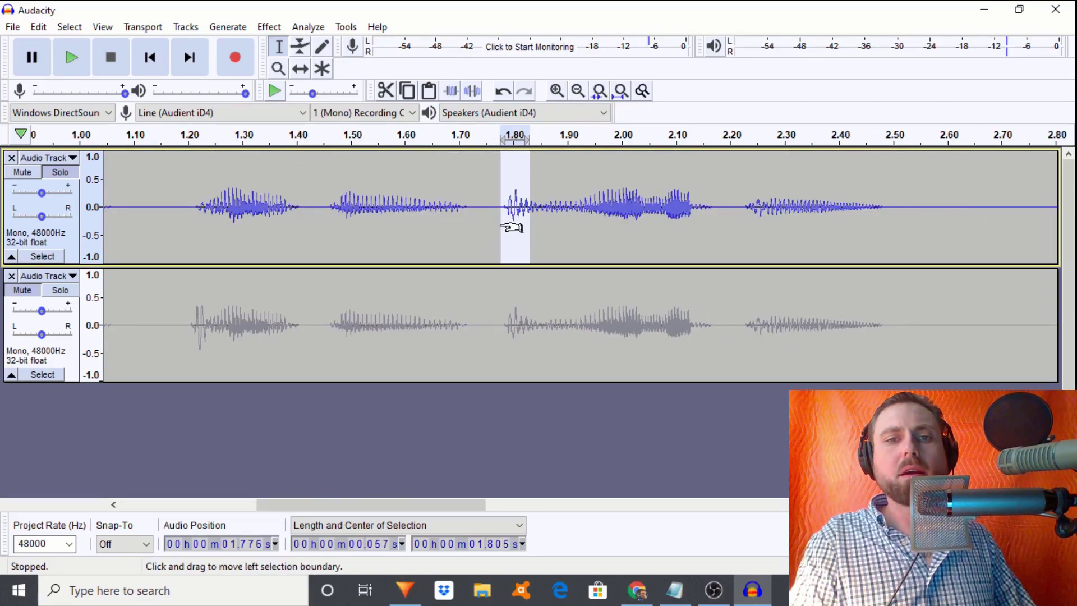
key(space)
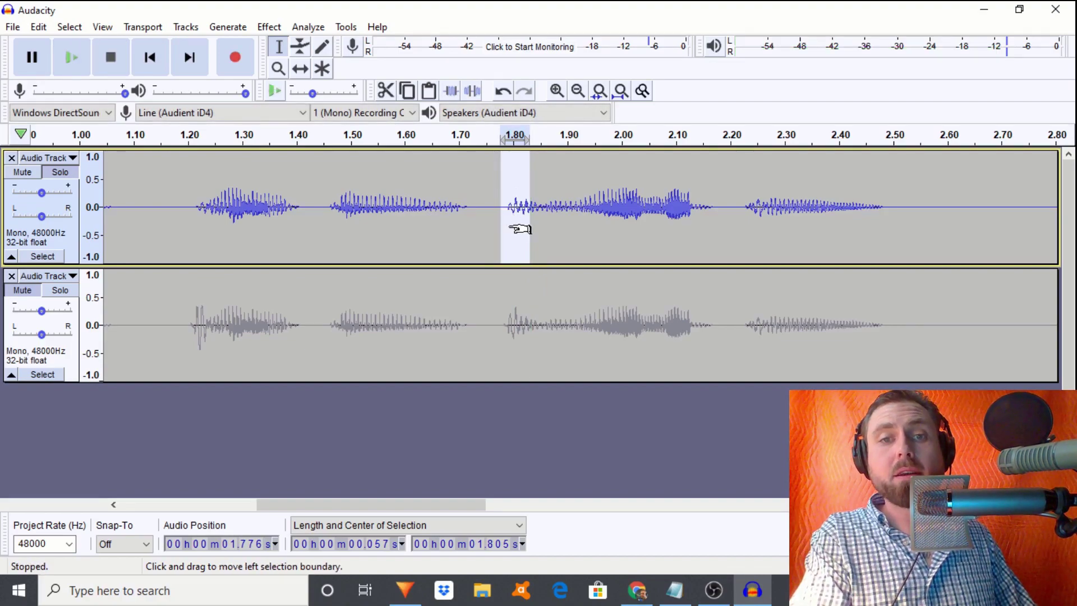
click(507, 211)
key(space)
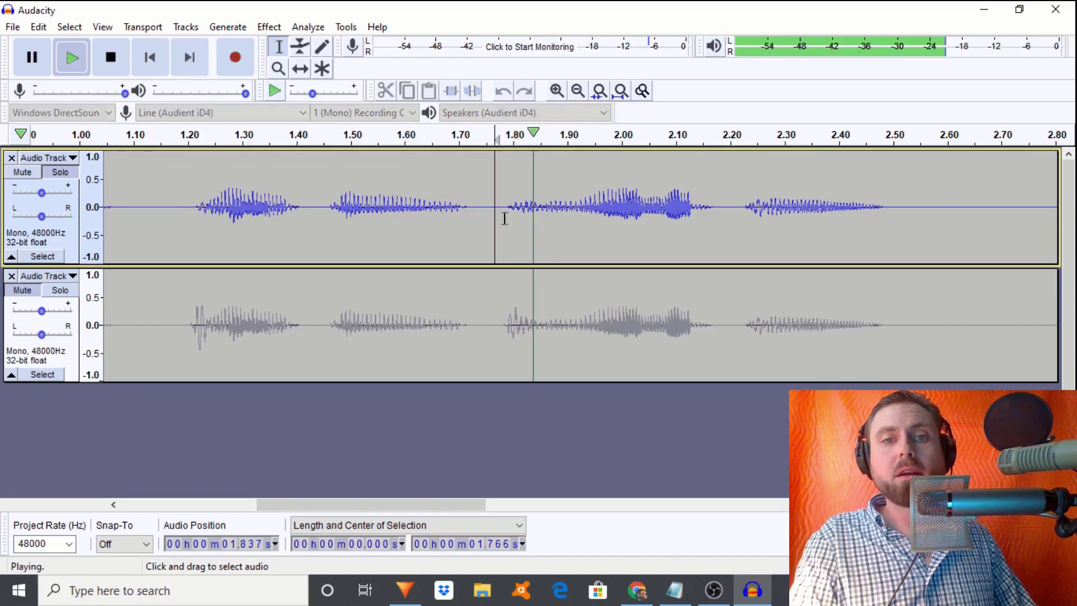
key(space)
Select about 0.064 s from 1.776 s over the same plosive, apply Fade In again, and play from 1.737 s
mouse_move(507, 211)
mouse_down()
mouse_move(535, 216)
mouse_move(502, 223)
mouse_up()
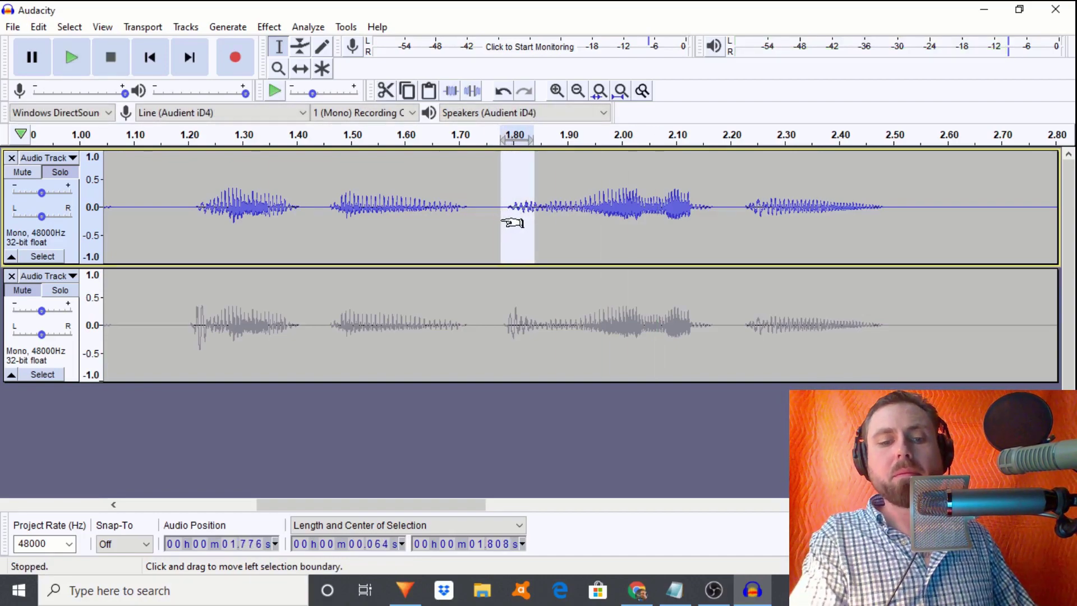
click(478, 221)
key(space)
key(space)
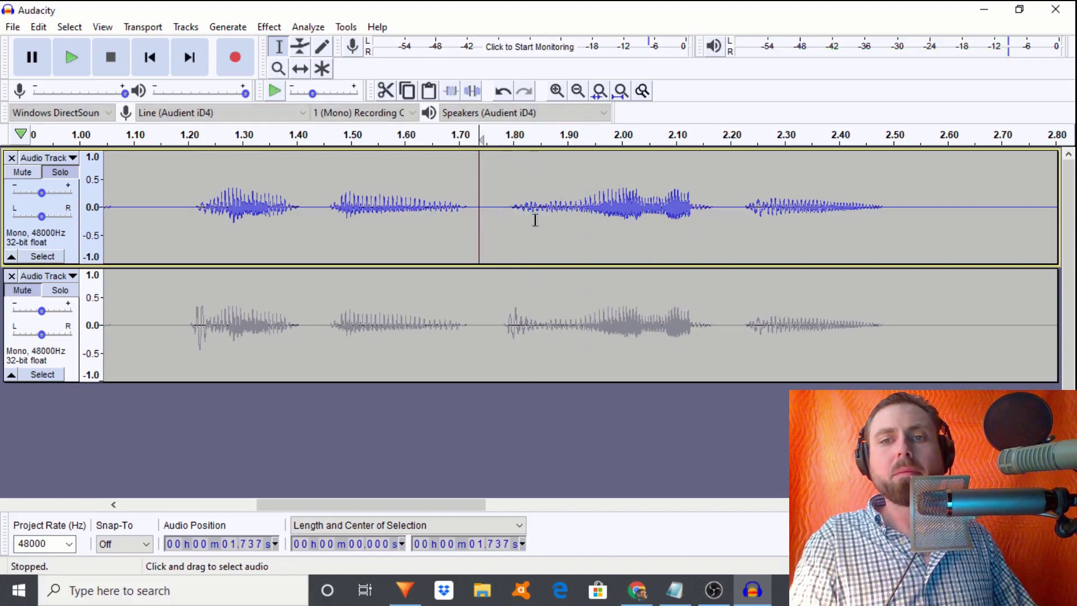
Audition the burst near 2.22 s, select about 0.055 s from 2.220 s, apply Fade In, and play from 2.173 s
click(730, 212)
key(space)
key(space)
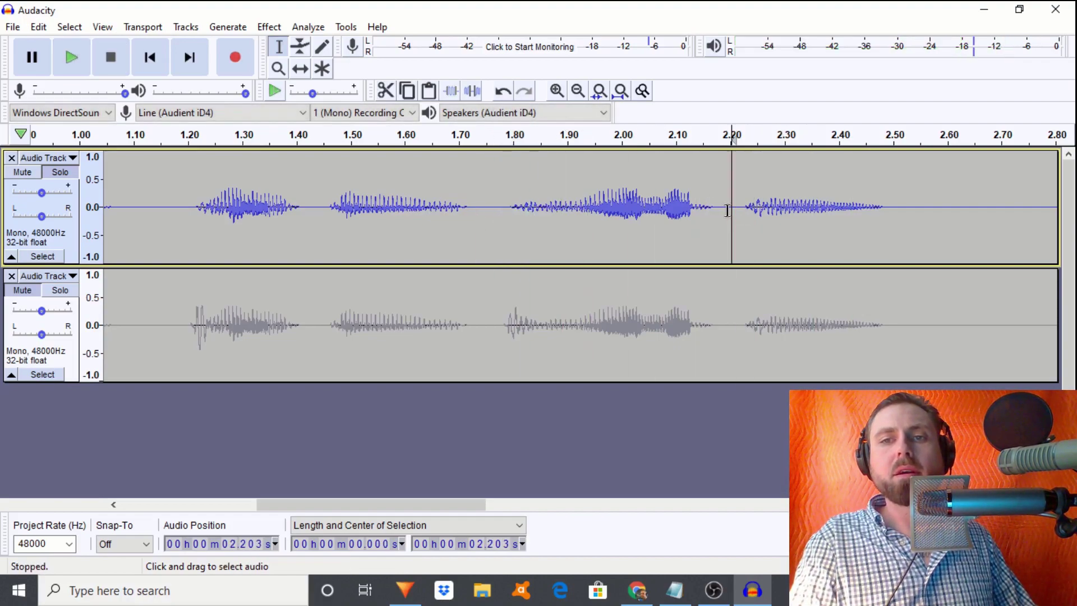
drag(741, 210, 770, 216)
key(space)
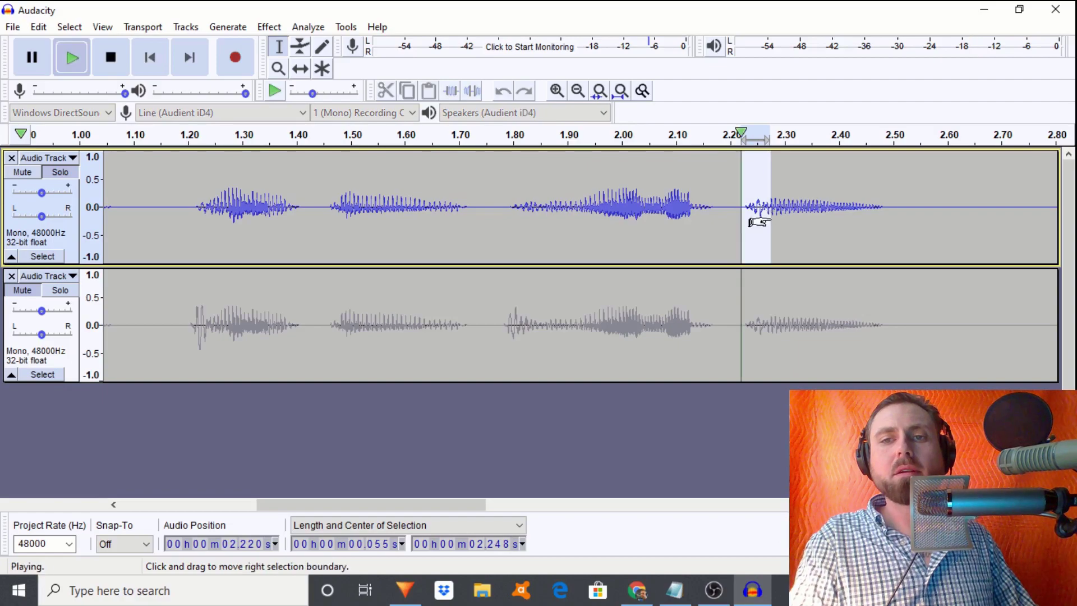
key(space)
key(space)
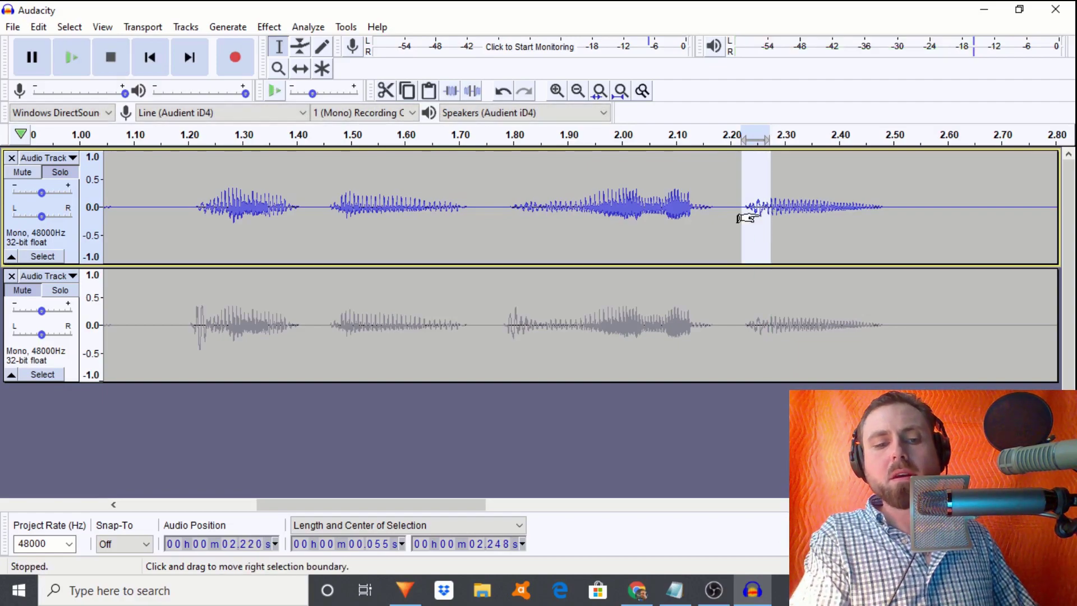
click(716, 217)
key(space)
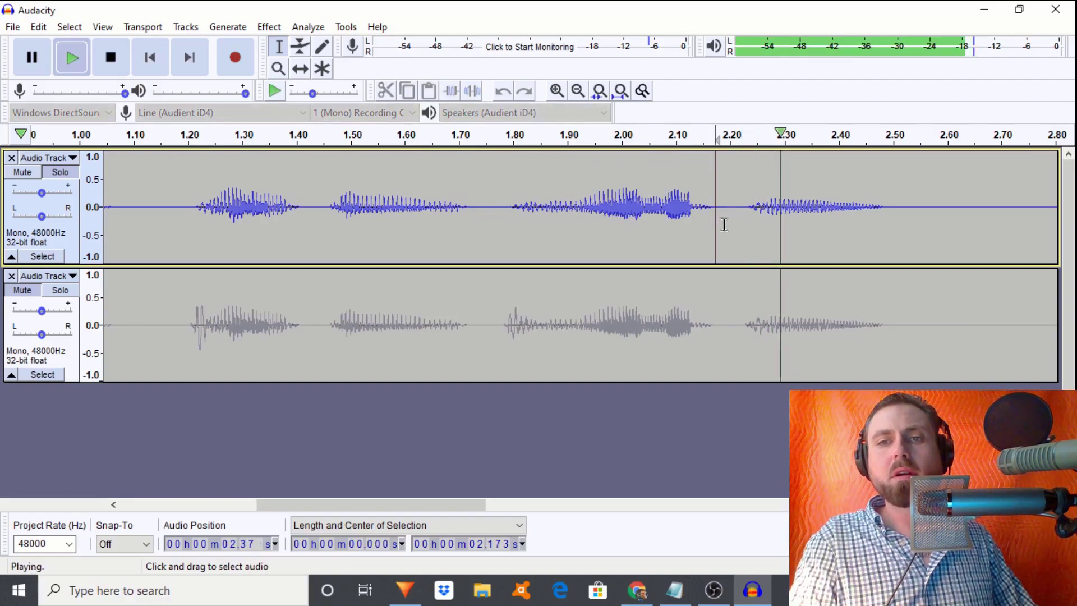
key(space)
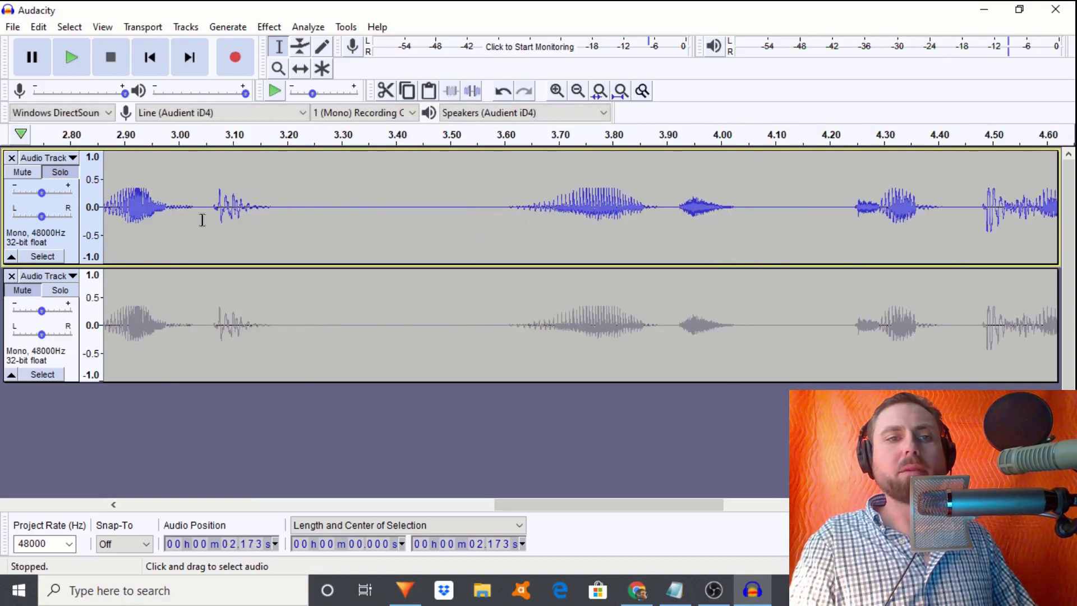
Select about 0.123 s from 3.062 s over the plosive near 3.10 s and lower it by about 2 dB with Amplify
drag(212, 221, 277, 237)
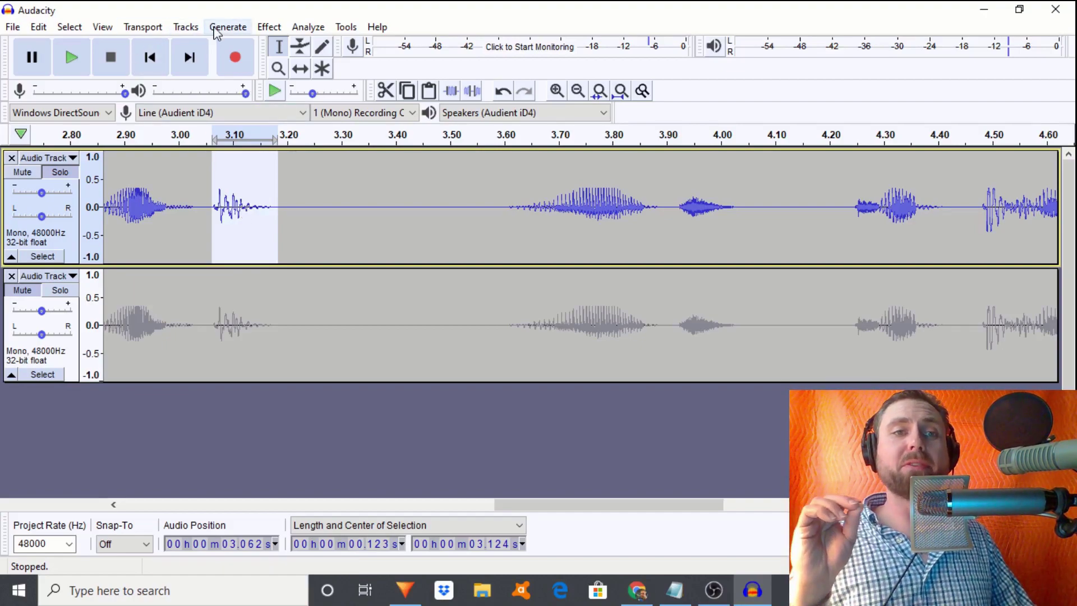
click(265, 28)
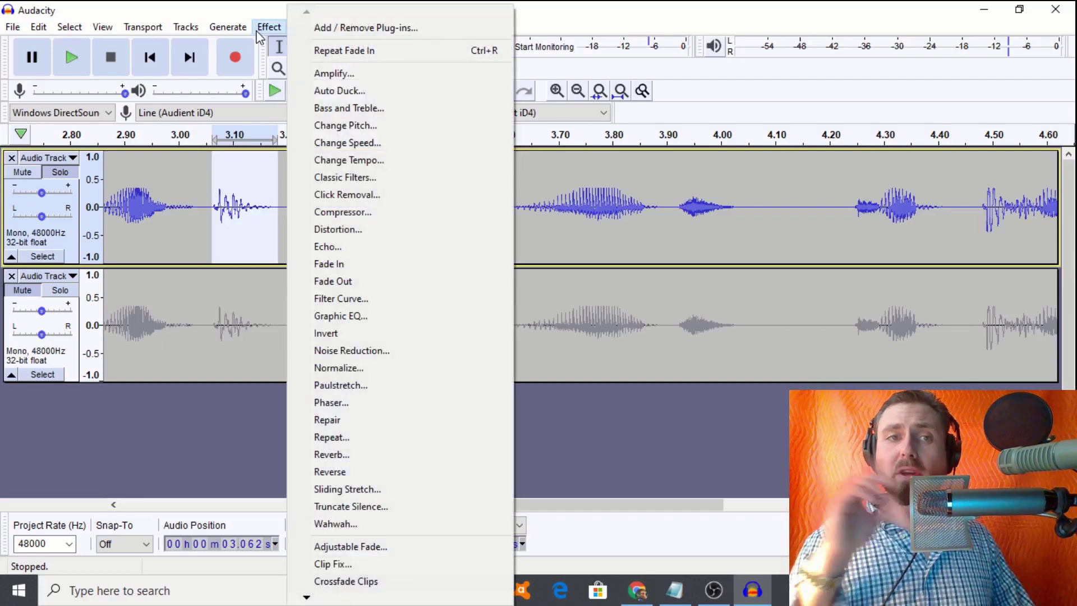
click(312, 77)
drag(572, 278, 533, 278)
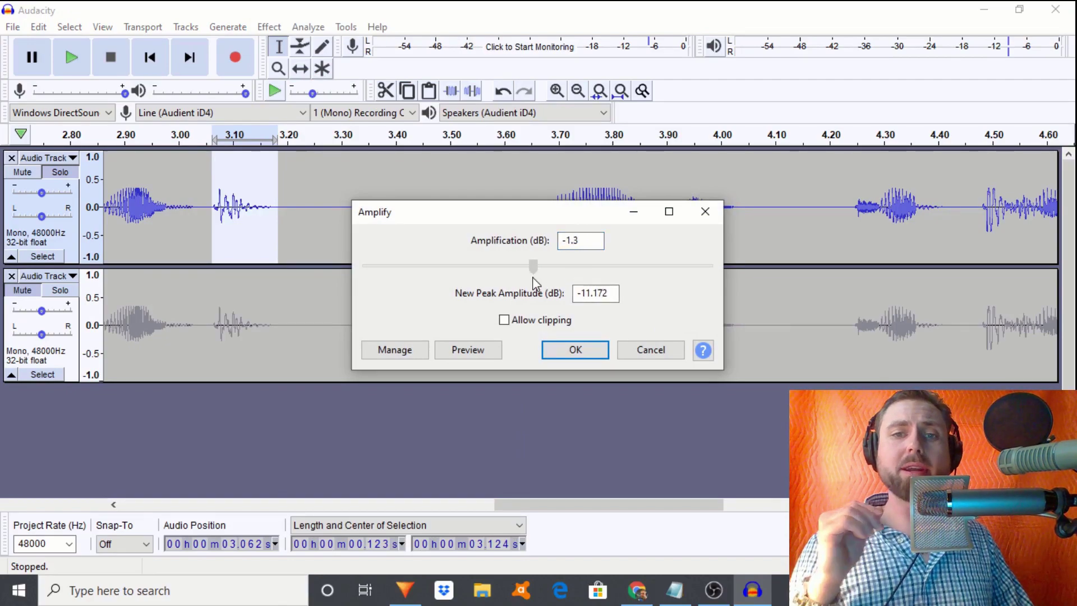
click(582, 355)
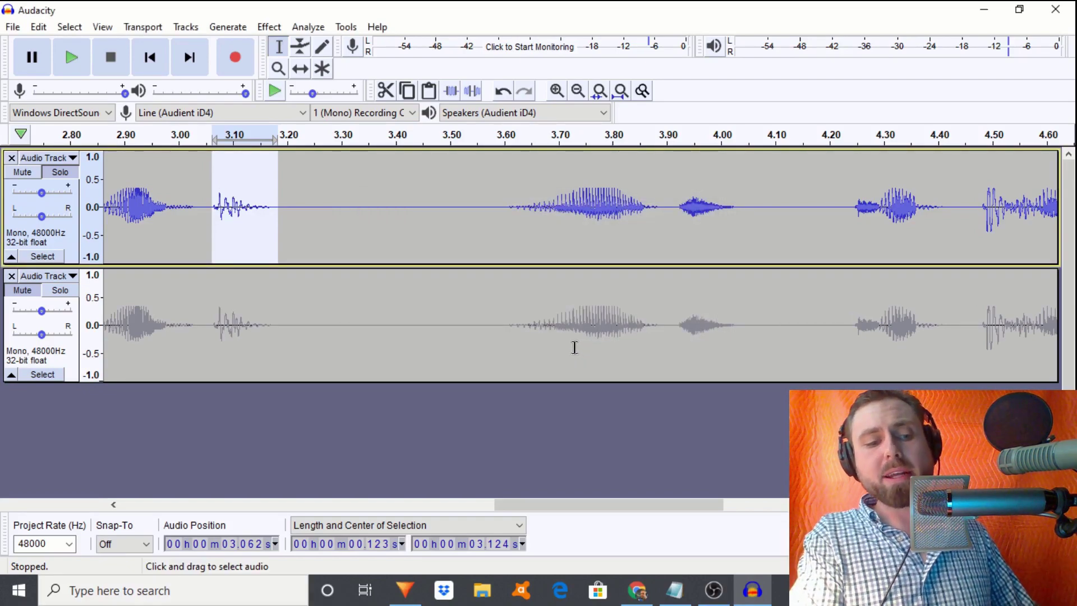
Reduce the same selection further with repeated Amplify at -2.0 dB, and play from 2.953 s and from just before the plosive
click(269, 27)
click(335, 73)
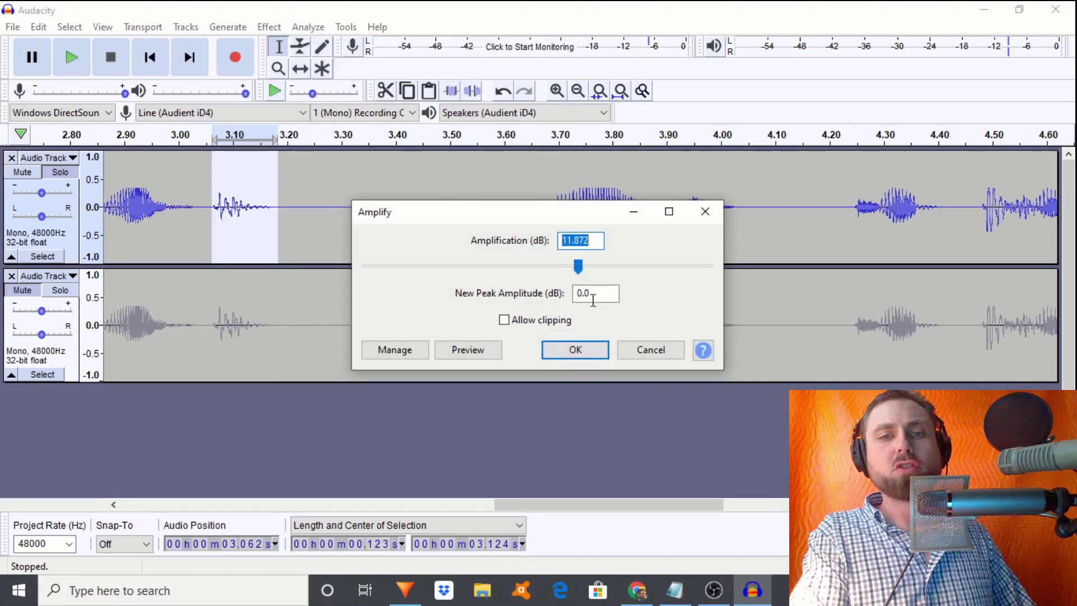
drag(578, 272, 538, 278)
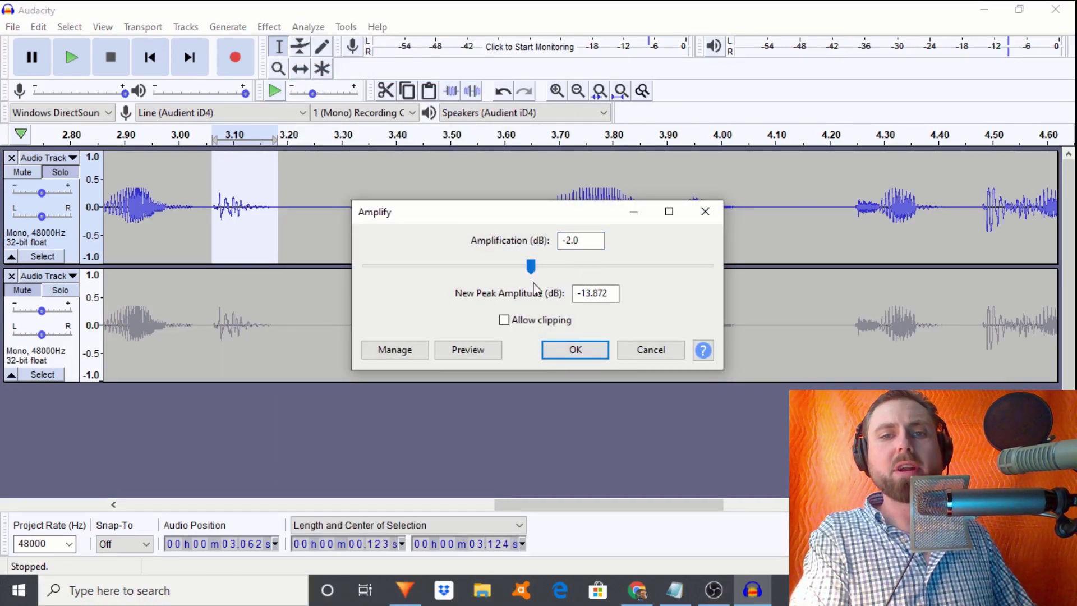
click(576, 350)
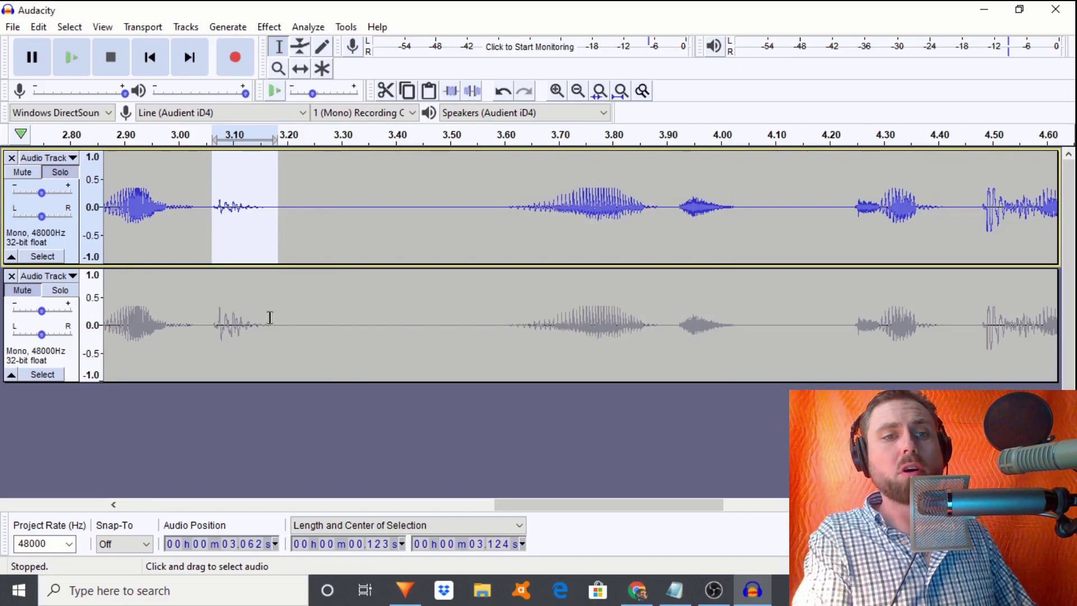
click(153, 233)
key(space)
key(space)
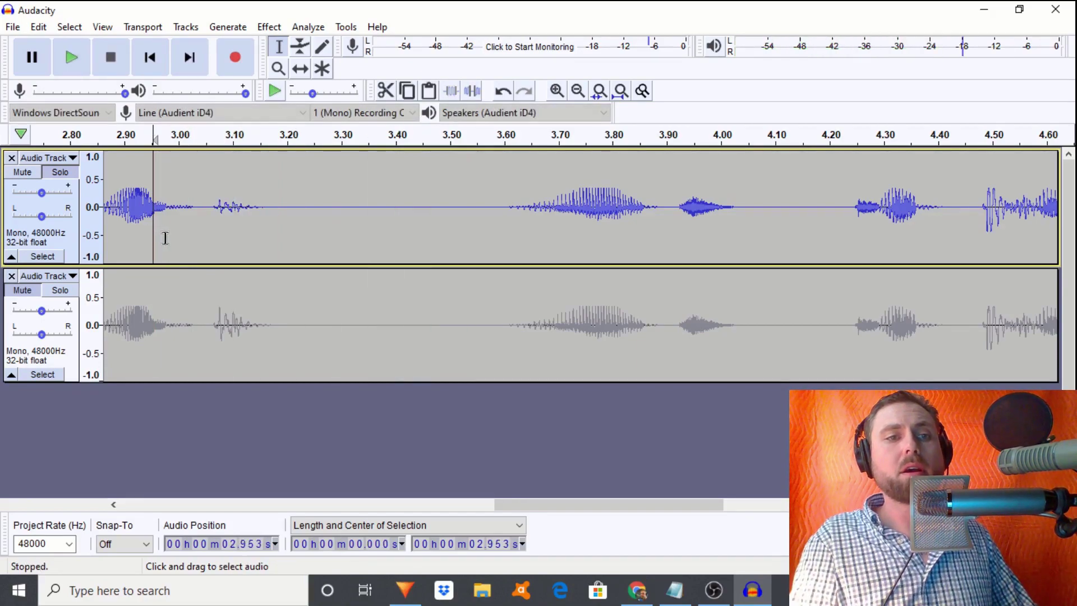
click(205, 233)
key(space)
key(space)
Reselect the plosive near 3.10 s as about 0.112 s from 3.052 s, repeat the Amplify reduction, and play from 3.042 s
drag(214, 225, 267, 227)
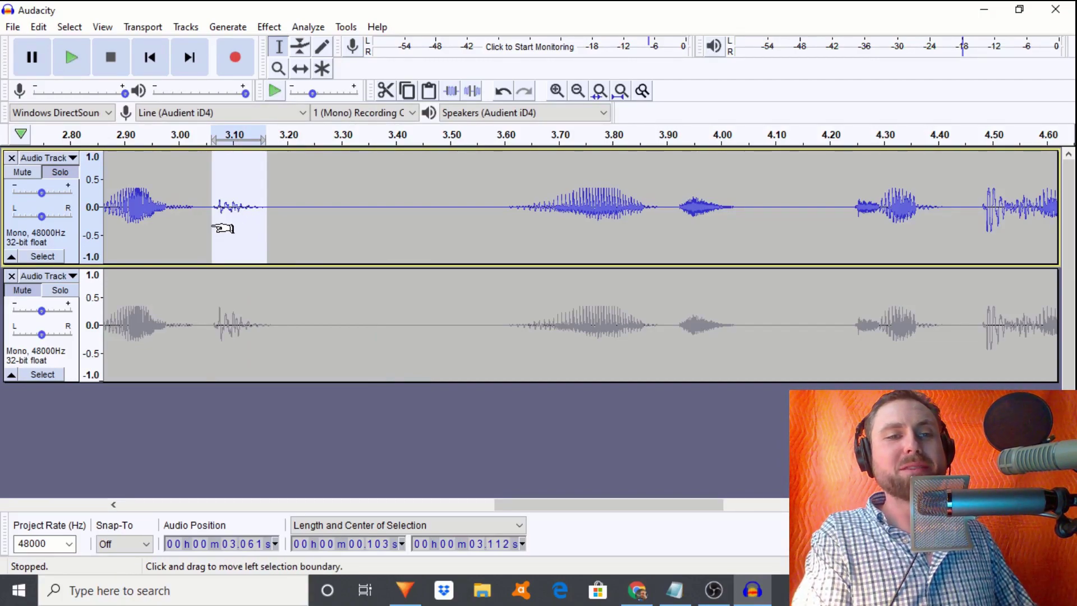
drag(215, 230, 210, 232)
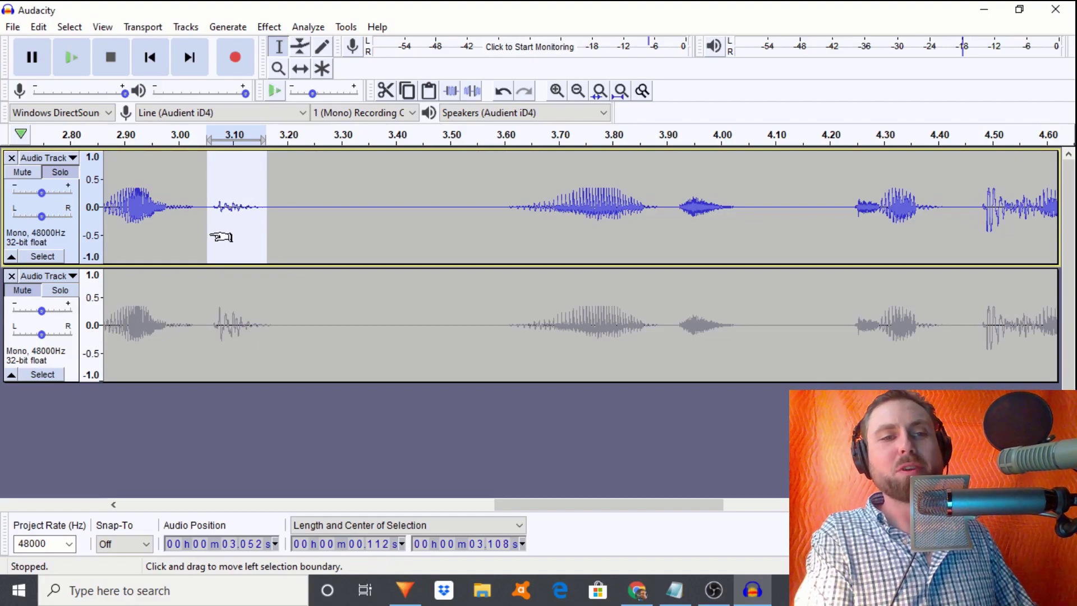
click(150, 219)
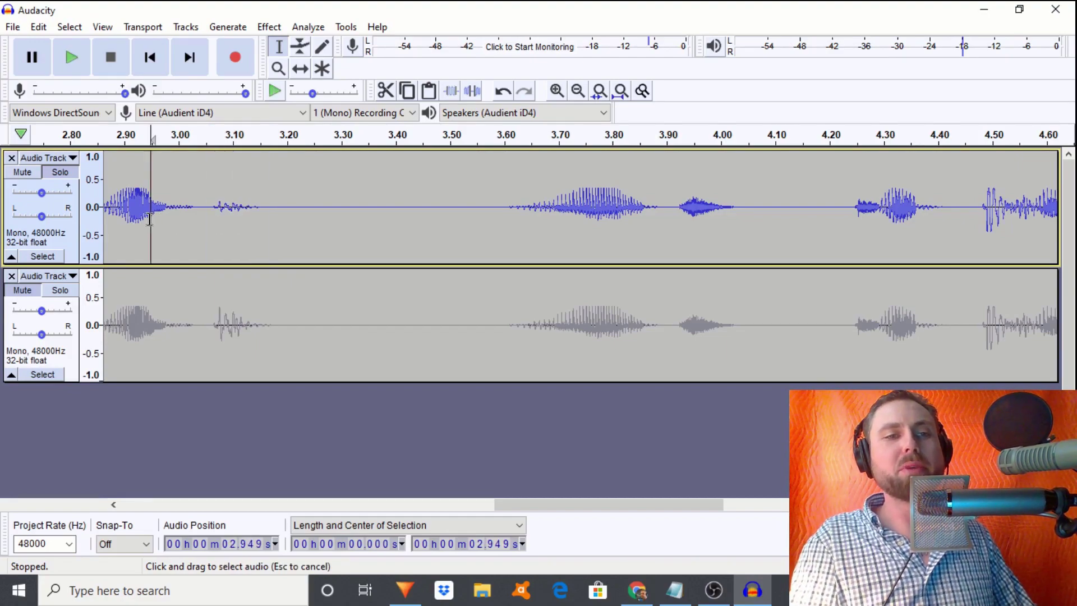
click(195, 233)
click(200, 241)
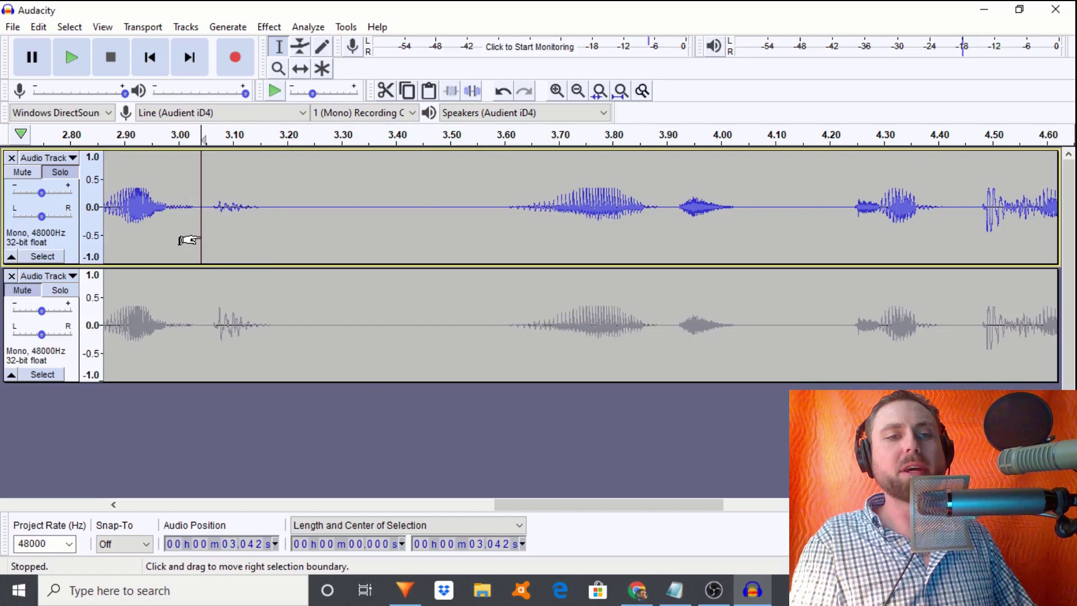
key(space)
key(space)
Play the soloed track from 3.589 s to listen to the following words
click(498, 233)
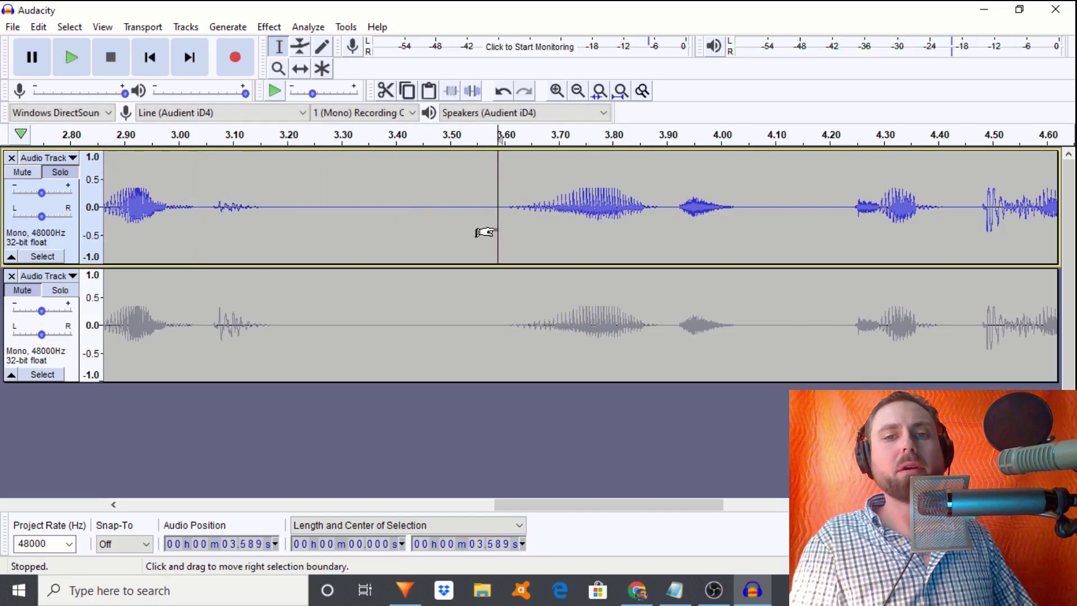
key(space)
key(space)
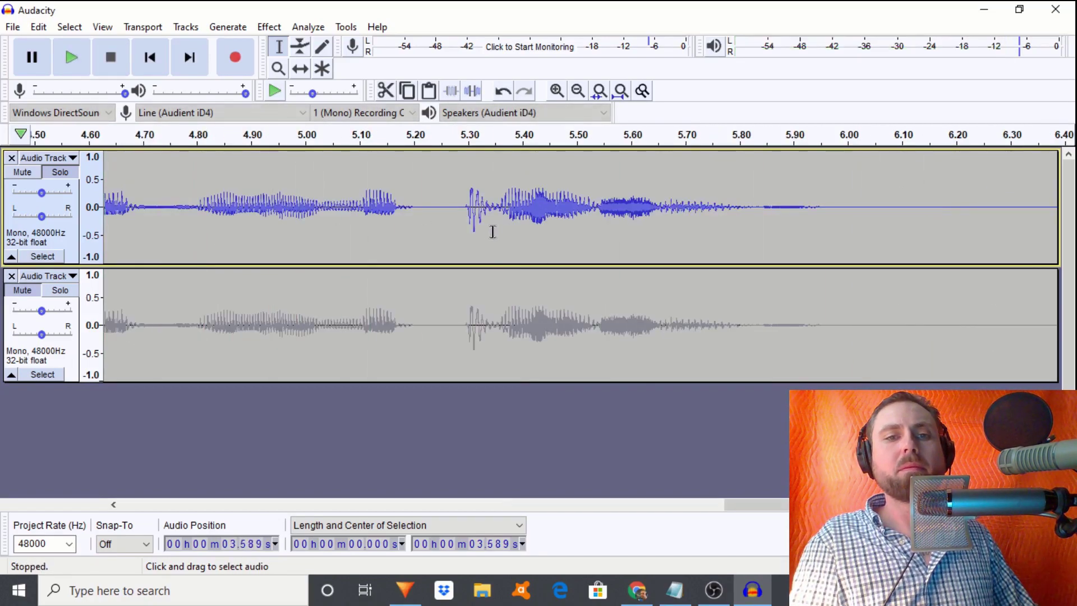
Select about 0.070 s from 4.474 s over the plosive near 4.50 s, apply Fade In, and play from 4.093 s
key(space)
key(space)
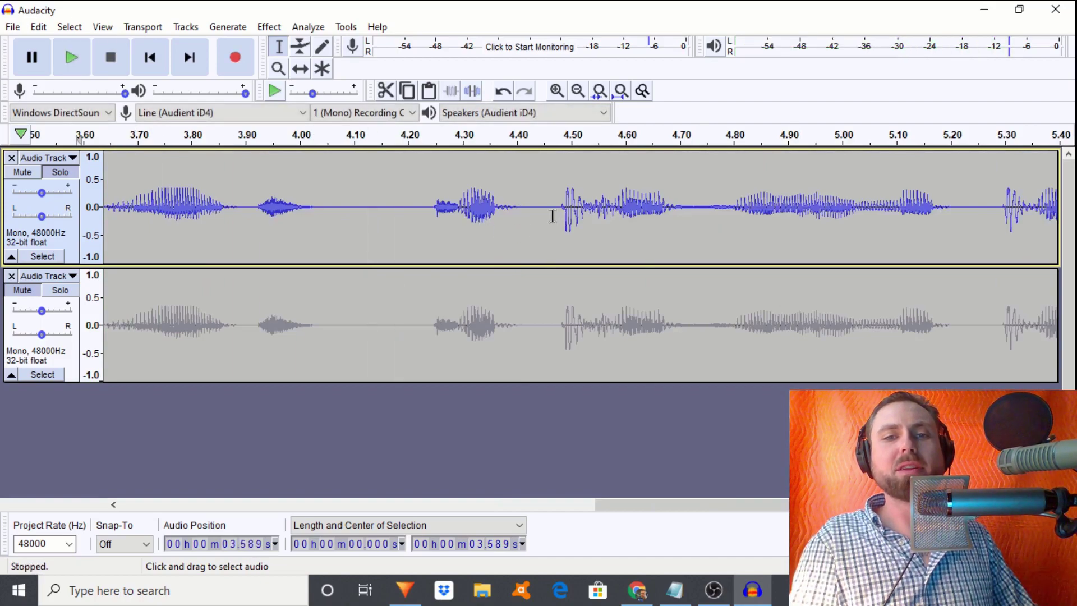
drag(557, 218, 594, 224)
key(space)
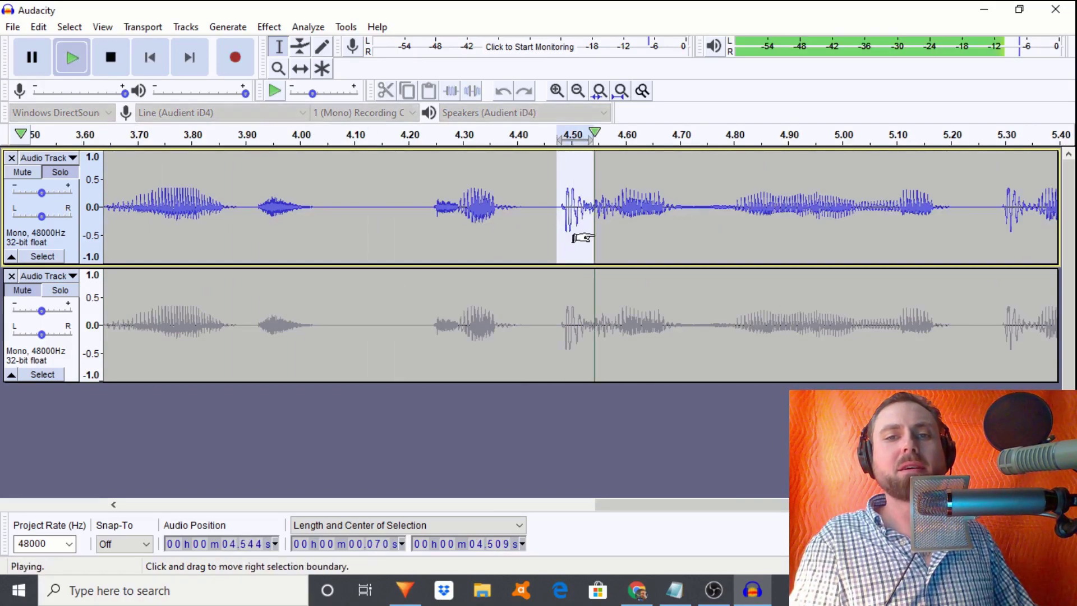
click(269, 27)
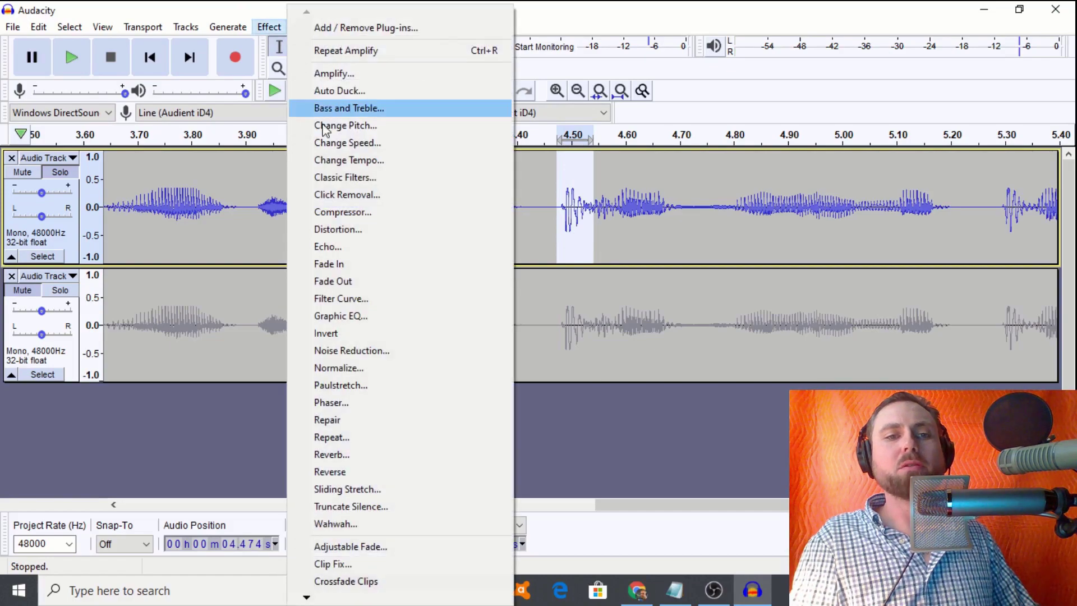
click(352, 264)
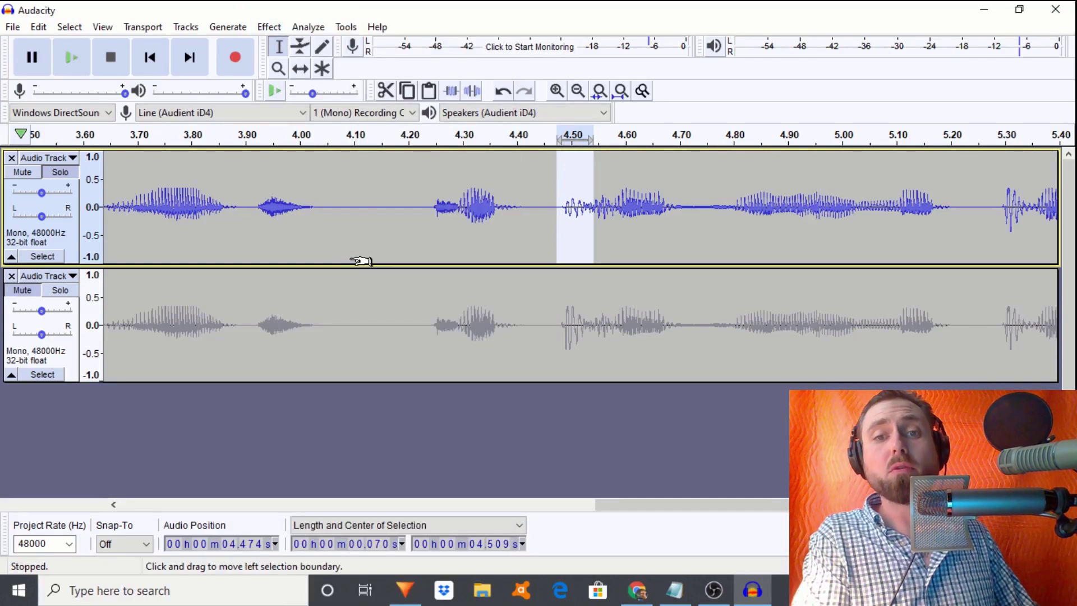
click(351, 233)
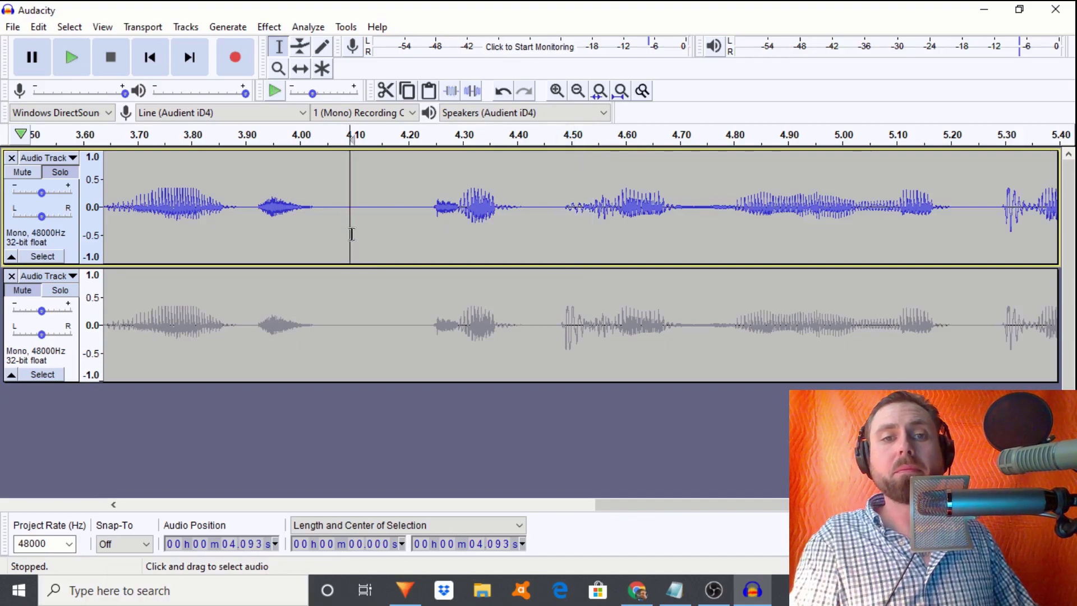
key(space)
key(space)
Reselect the plosive near 4.50 s as about 0.078 s from 4.474 s, repeat the Fade In, and play from 4.410 s
drag(556, 219, 599, 221)
key(space)
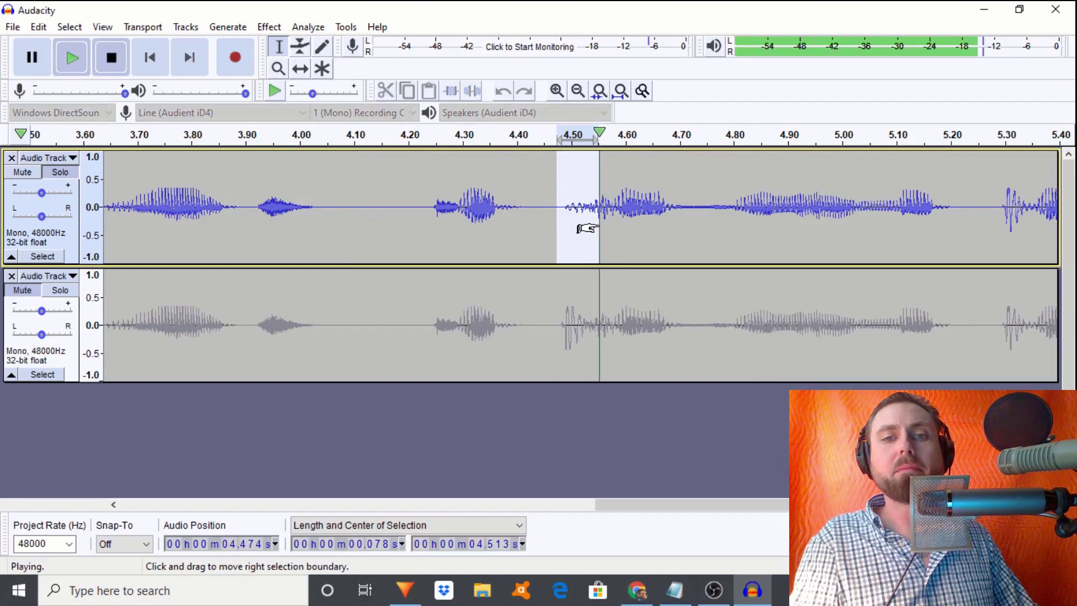
click(523, 223)
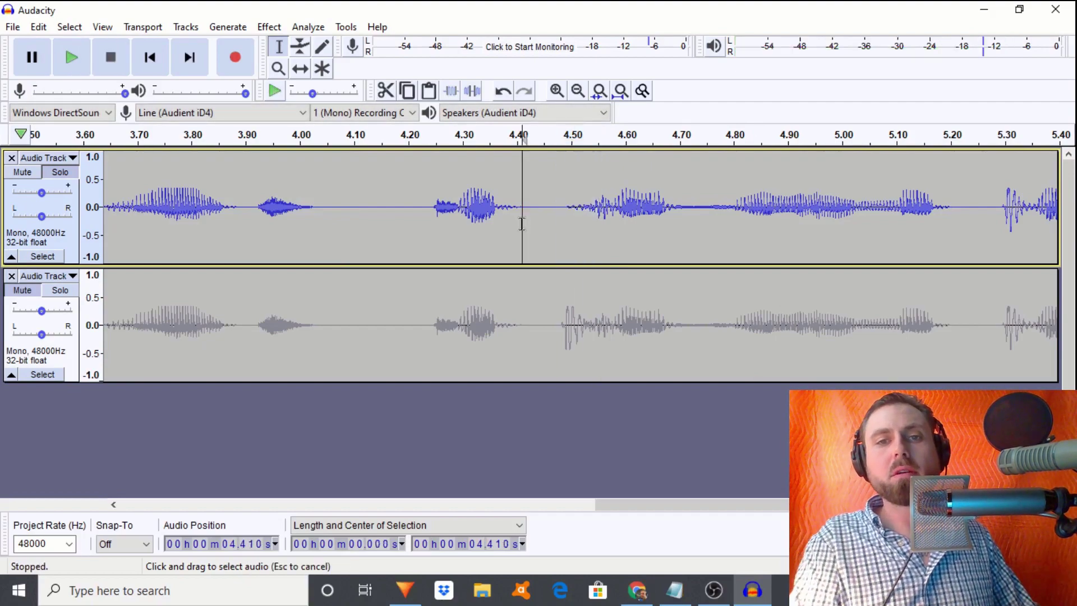
key(space)
key(space)
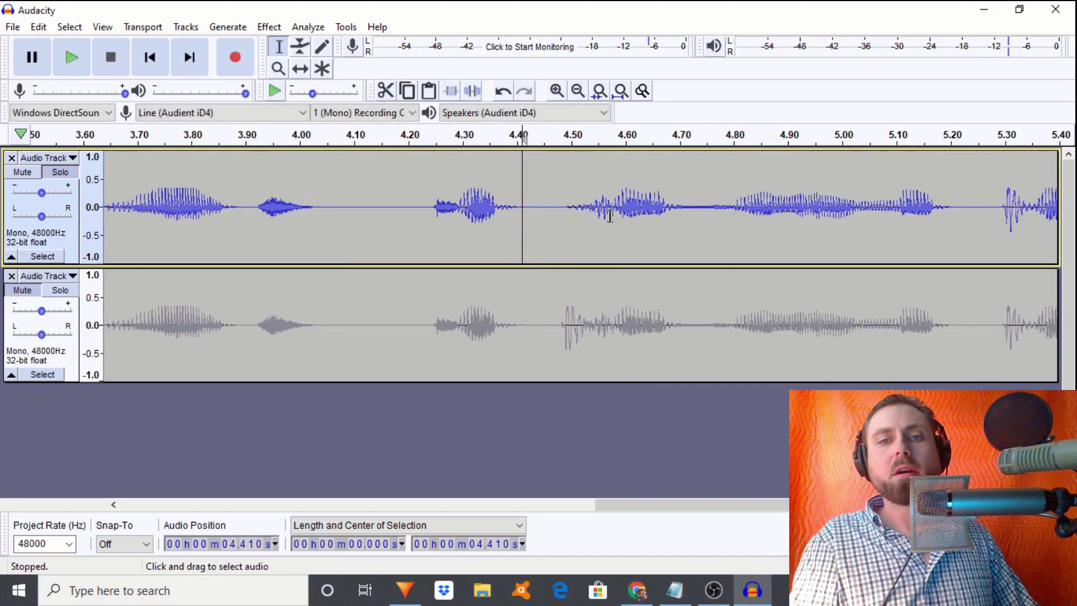
Select about 0.087 s from 4.487 s over the remaining burst near 4.50 s and lower it by 2.0 dB with Amplify
drag(610, 216, 564, 228)
key(space)
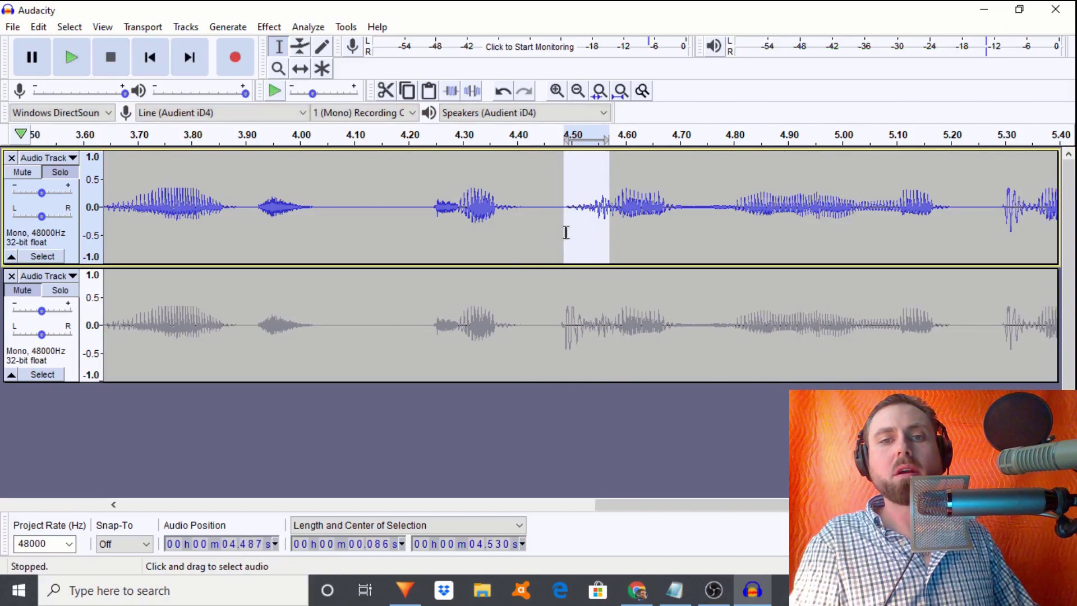
key(space)
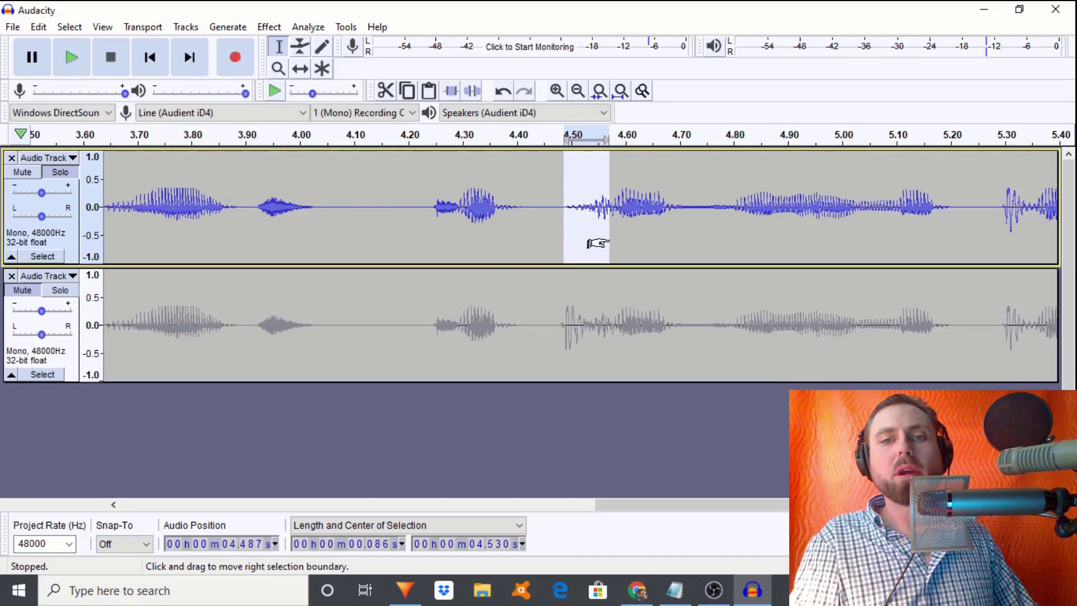
drag(598, 243, 599, 241)
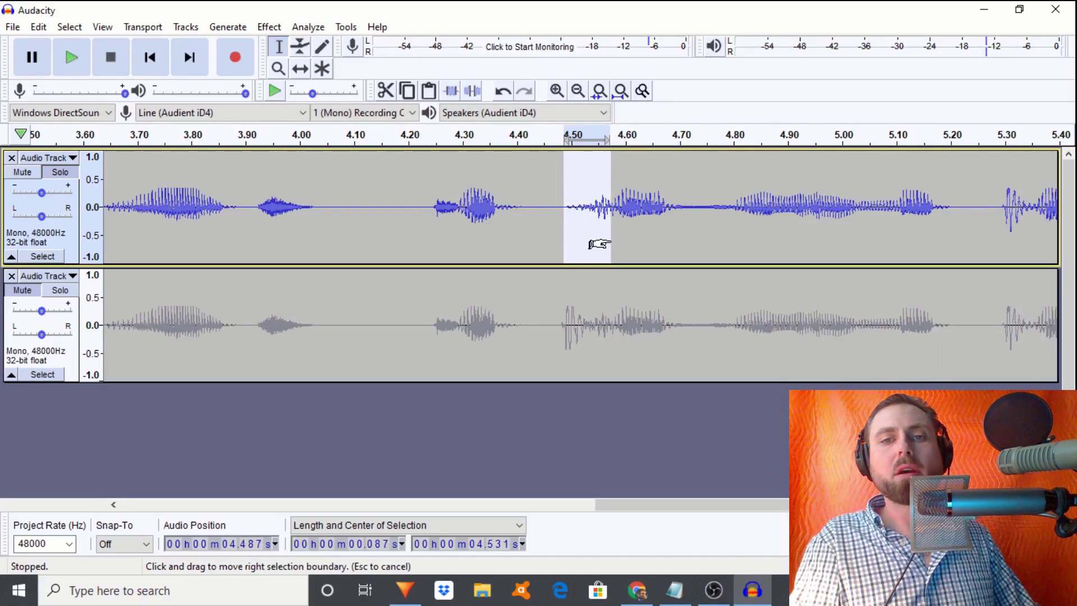
click(269, 27)
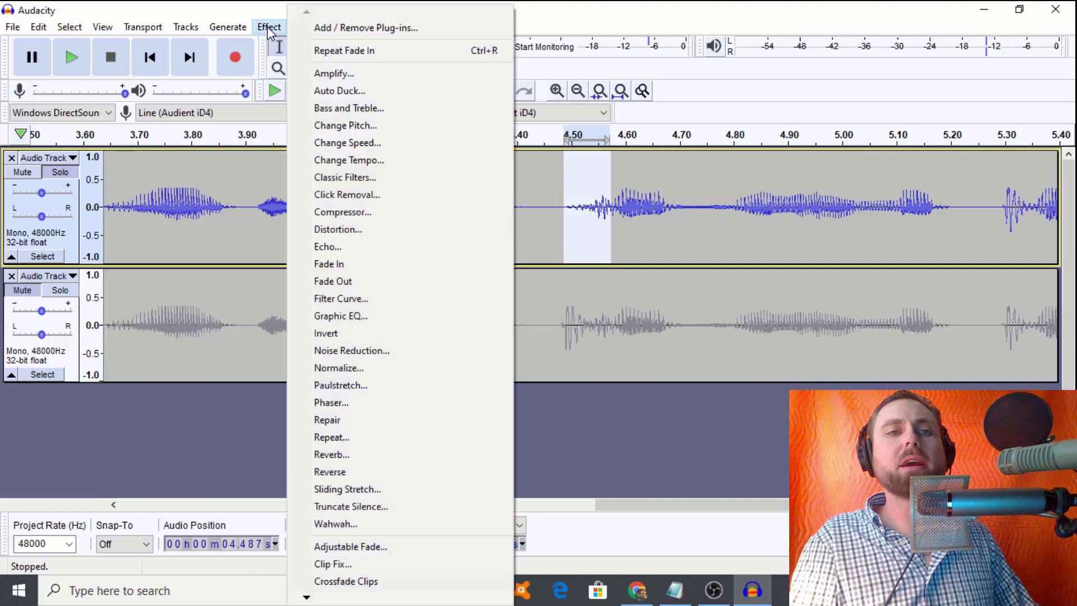
click(335, 79)
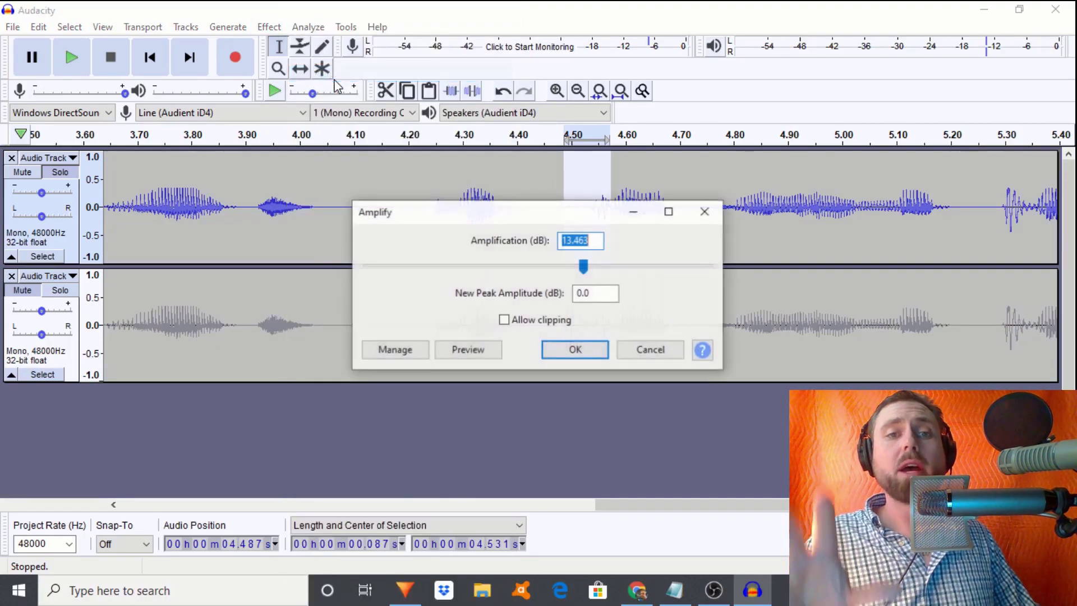
drag(587, 271, 534, 275)
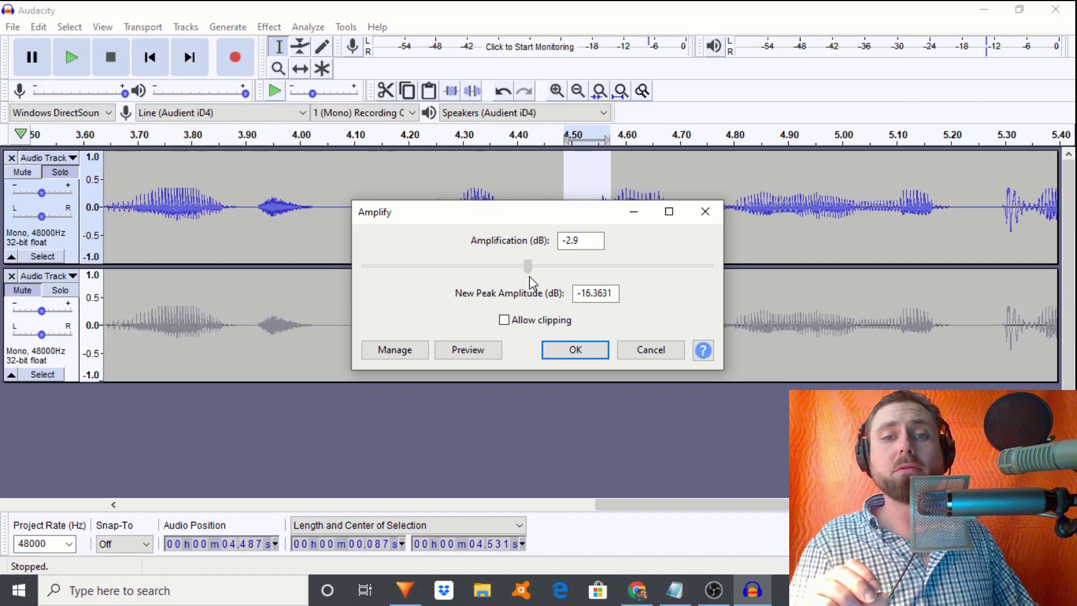
drag(532, 278, 525, 276)
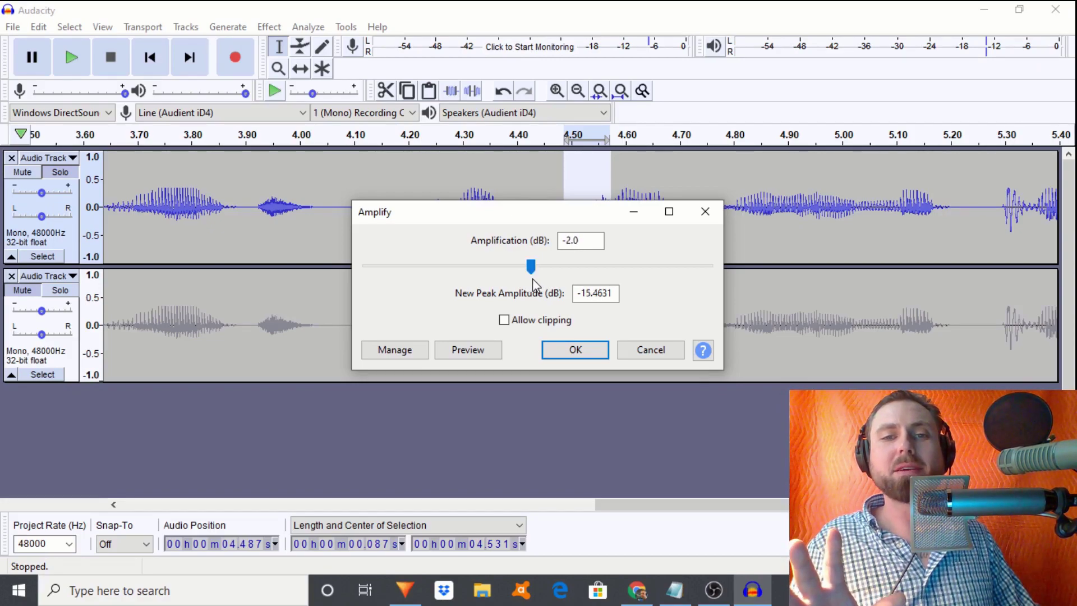
click(565, 350)
Play the soloed track from 4.387 s and from 4.464 s to check the reduced plosive
click(510, 244)
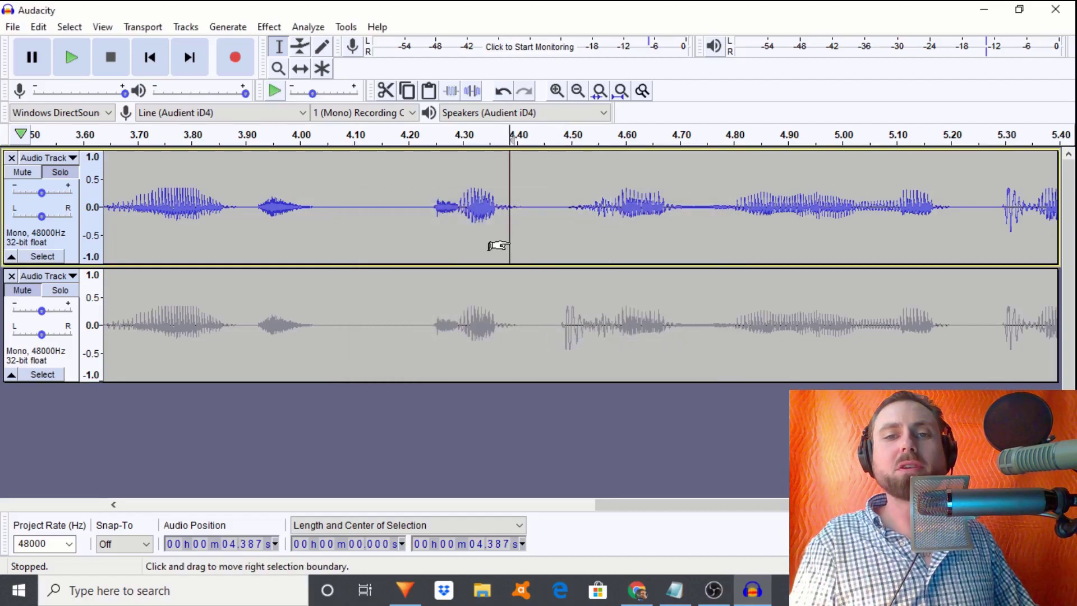
key(space)
key(space)
click(550, 236)
key(space)
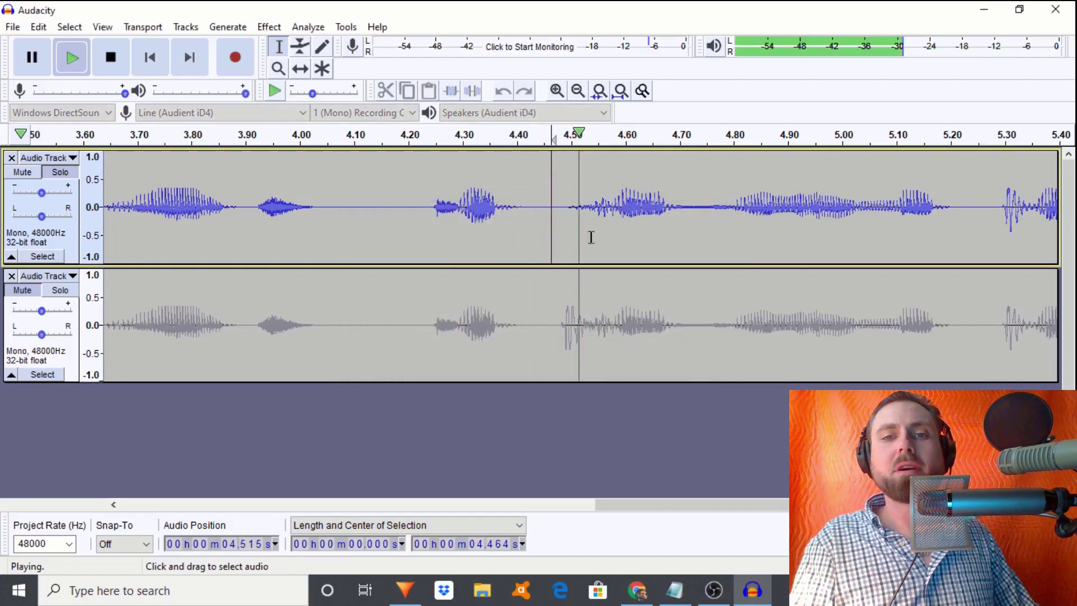
key(space)
Select about 0.100 s from 4.489 s, repeat the Amplify reduction, and play from 4.438 s
drag(618, 220, 564, 227)
key(space)
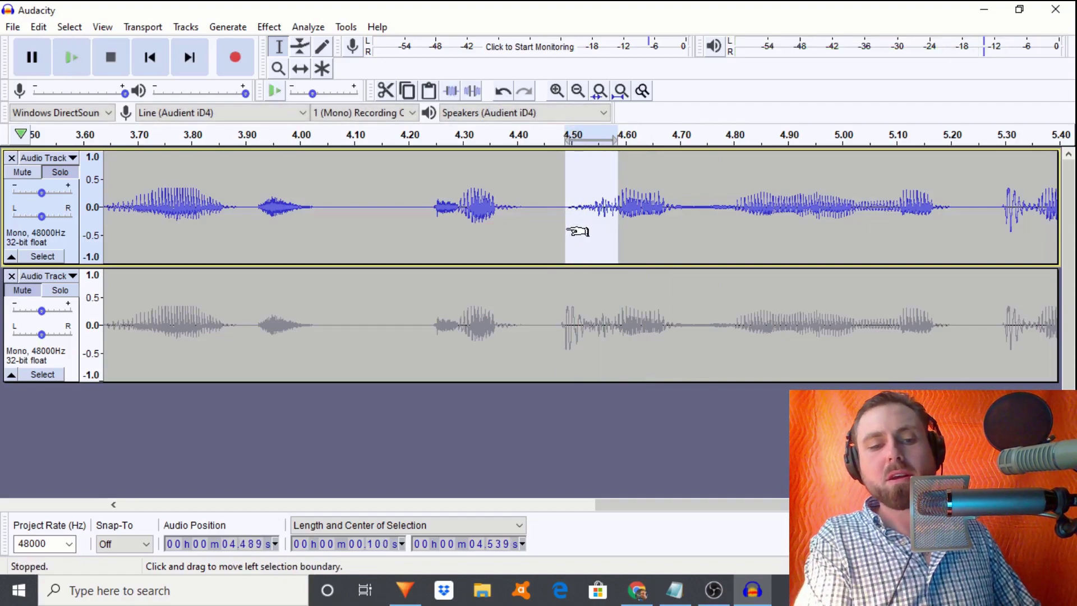
click(538, 241)
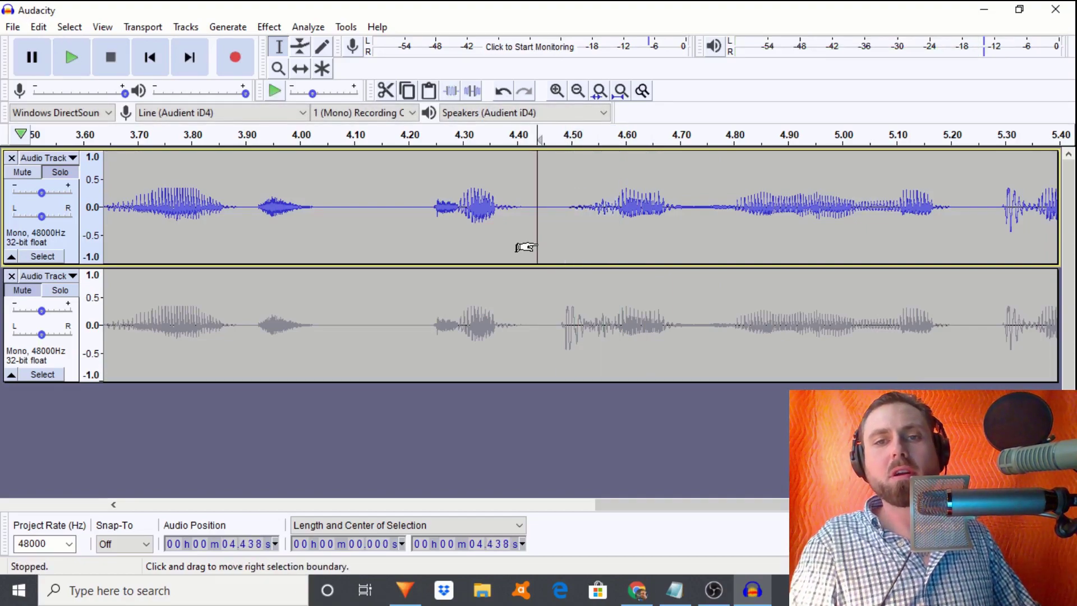
key(space)
key(space)
Reselect about 0.087 s from 4.492 s, repeat the Amplify reduction, and play from 4.451 s through the following words
drag(614, 217, 566, 229)
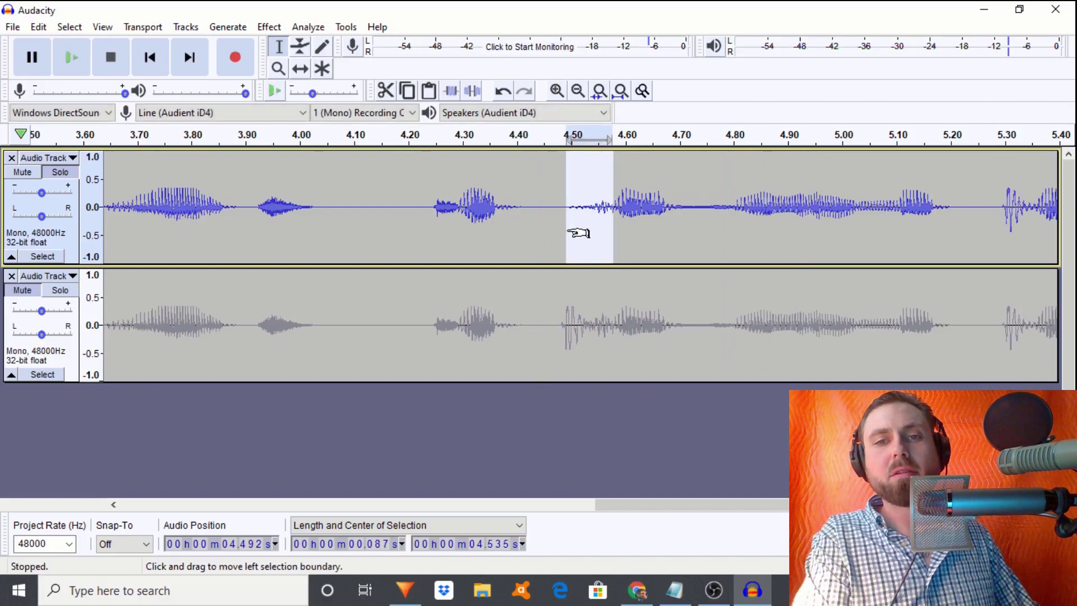
click(544, 234)
key(space)
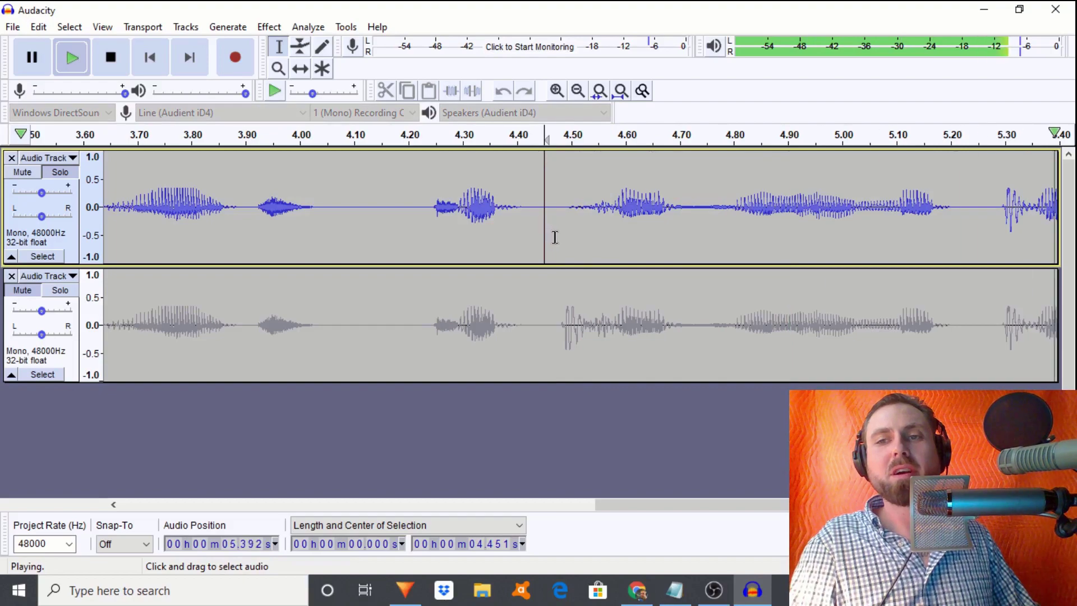
key(space)
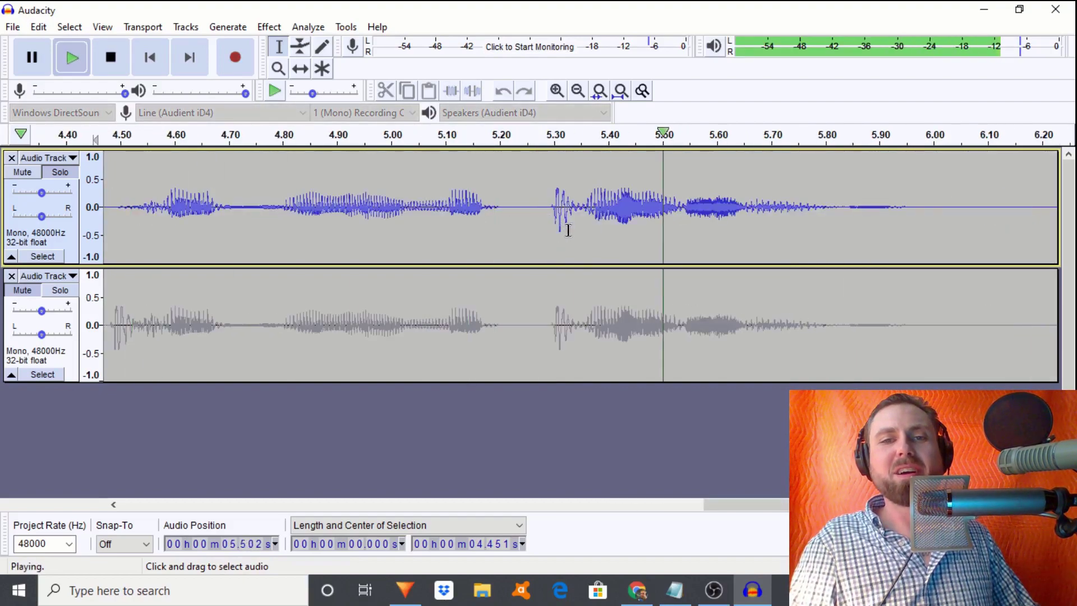
key(space)
Select about 0.058 s from 5.285 s over the plosive near 5.30 s, apply Fade In, and play from 5.130 s
drag(577, 216, 546, 240)
click(268, 27)
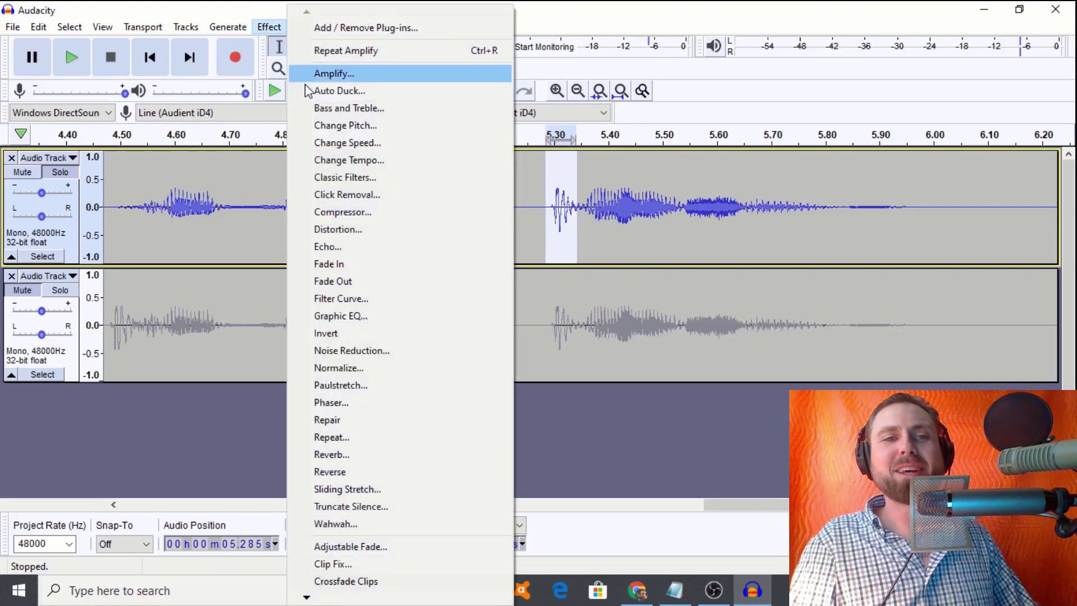
click(353, 264)
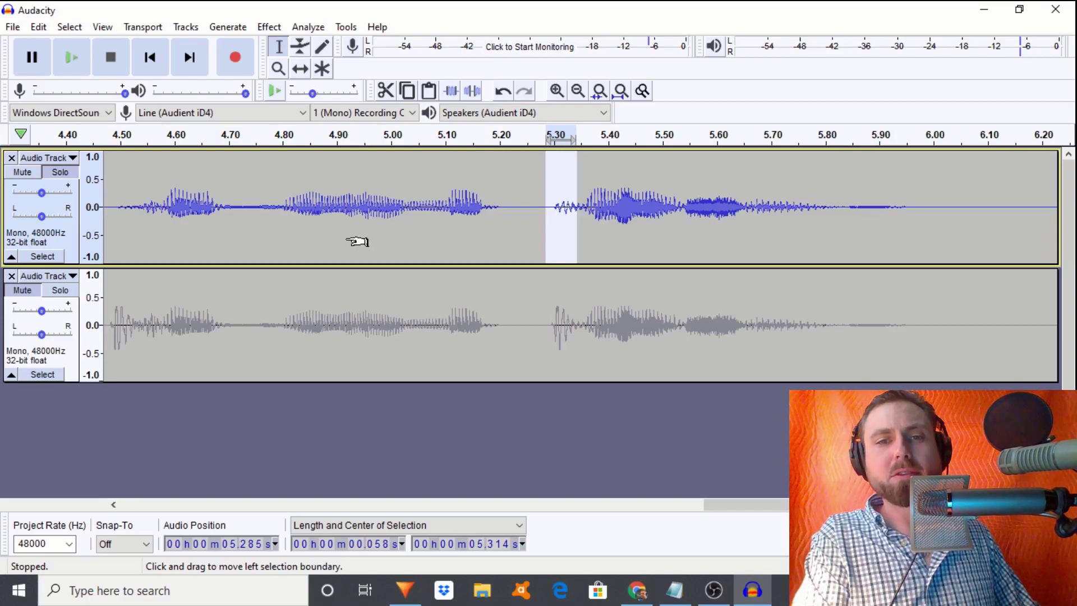
click(461, 240)
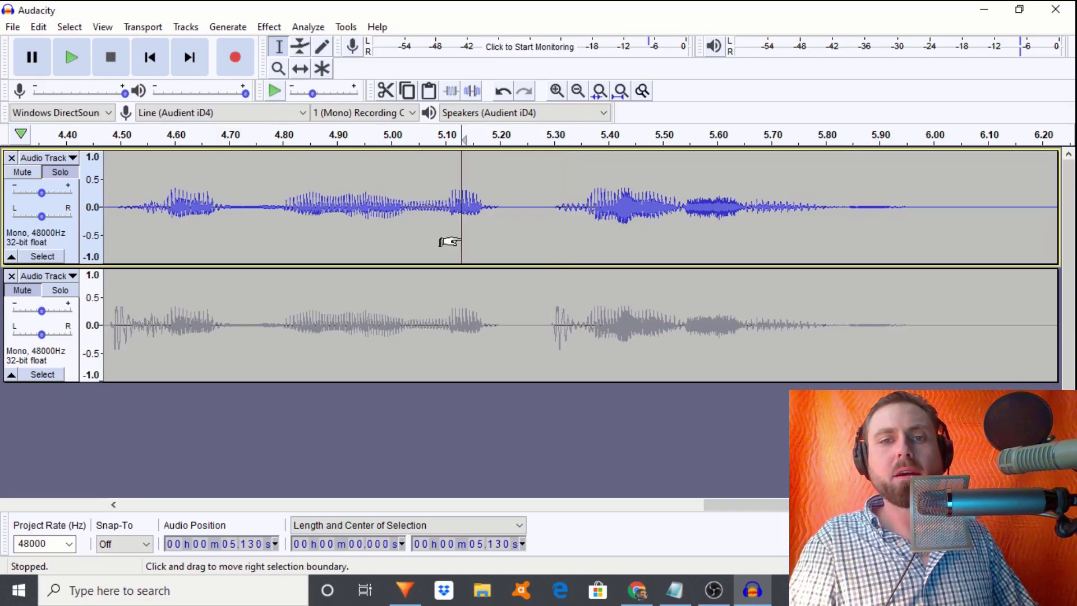
key(space)
key(space)
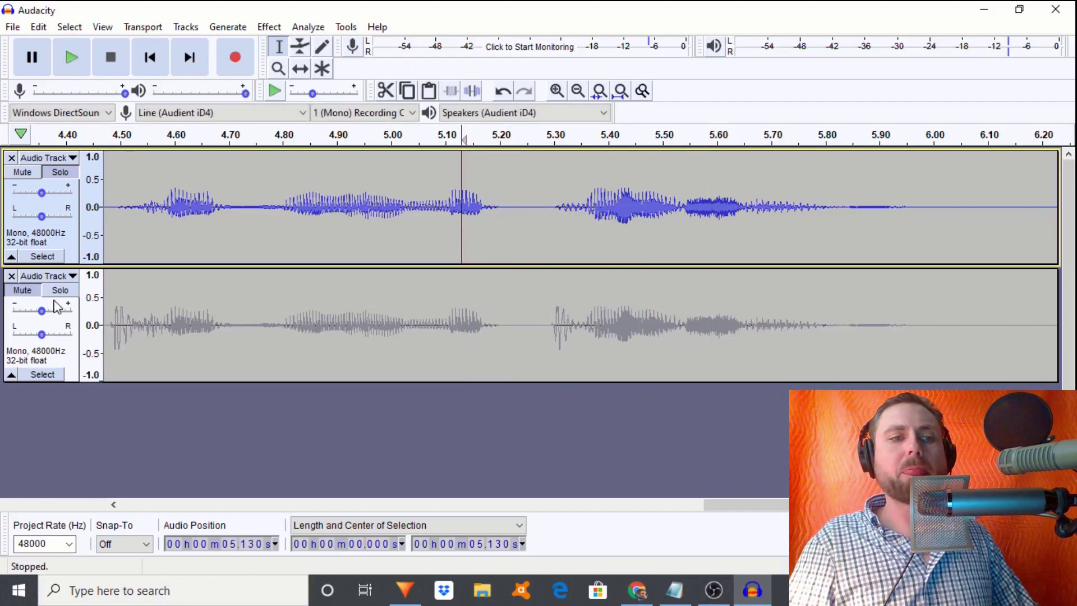
Unmute the duplicate track, clear the edited track's solo, and place the cursor at 5.256 s before the plosive near 5.30 s
click(25, 291)
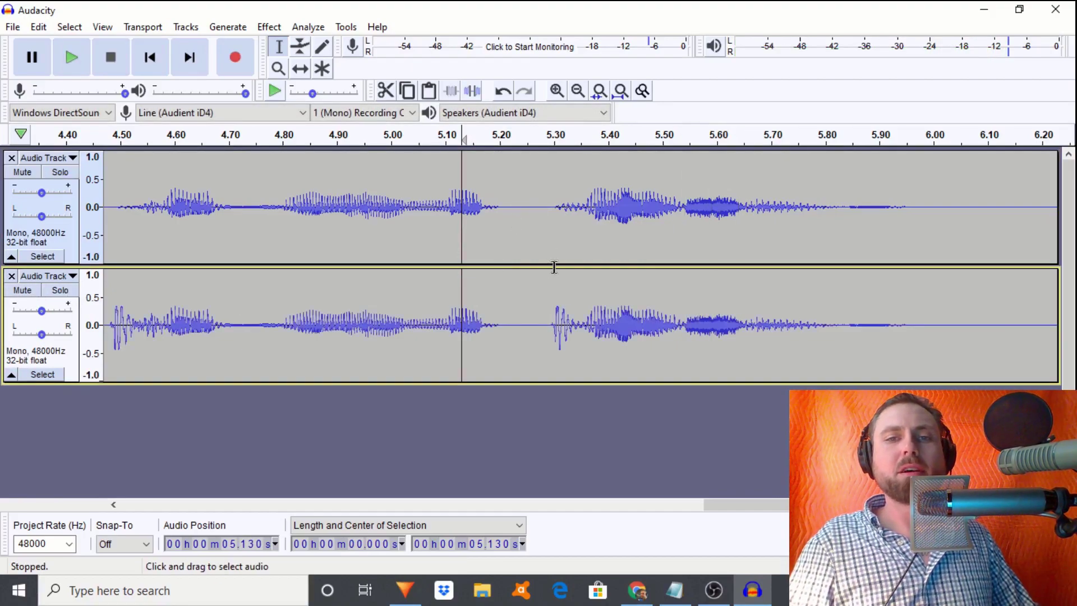
click(527, 236)
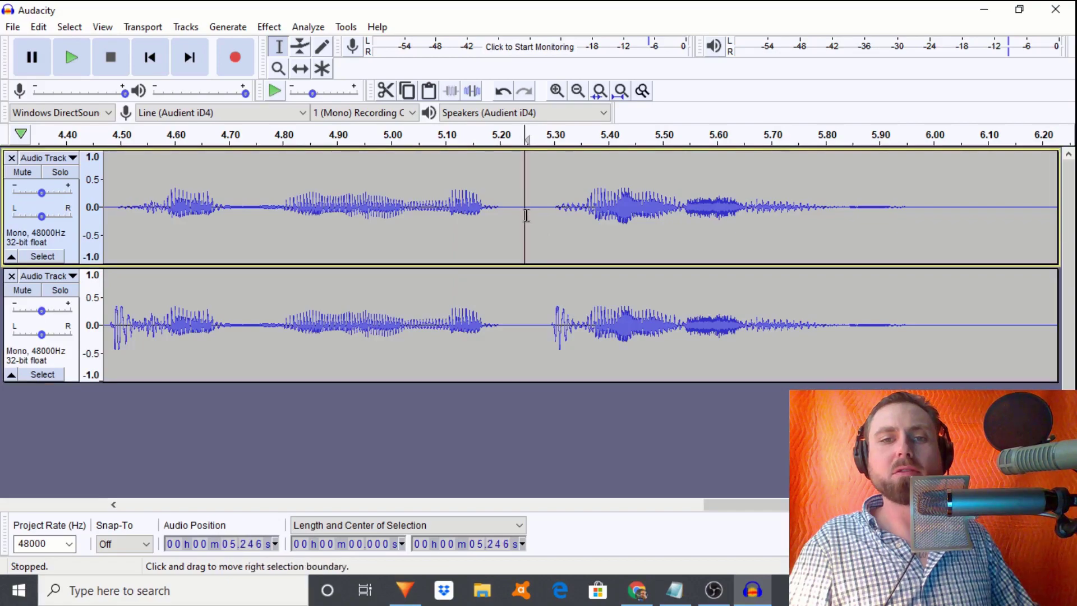
click(526, 298)
click(532, 220)
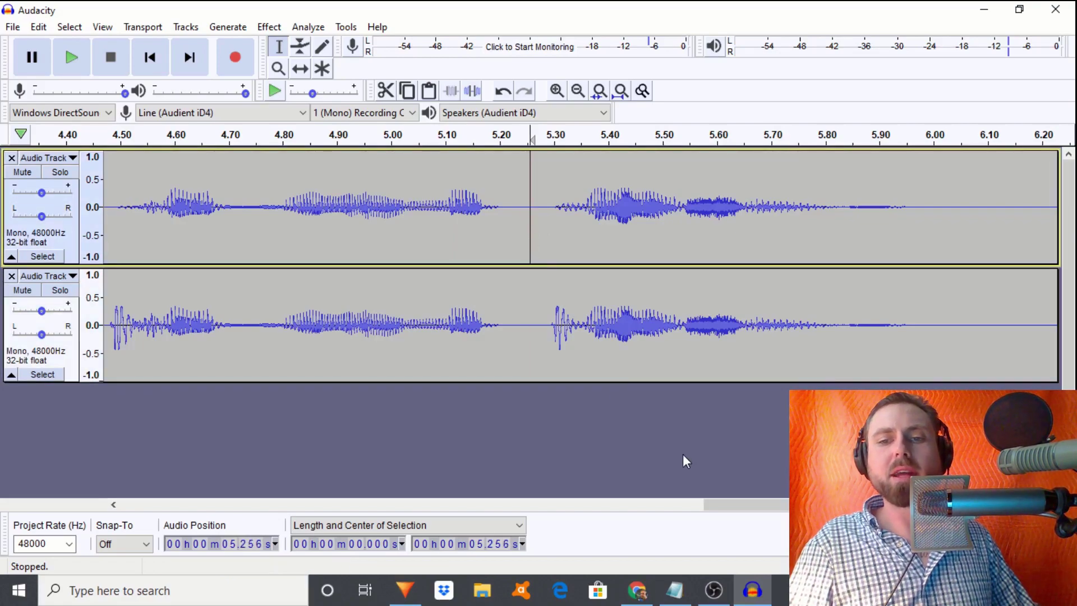
Highlight the plosive spots from 4.470 s (0.105 s) and 3.058 s (0.145 s) across both tracks to compare their waveforms
drag(744, 508, 667, 519)
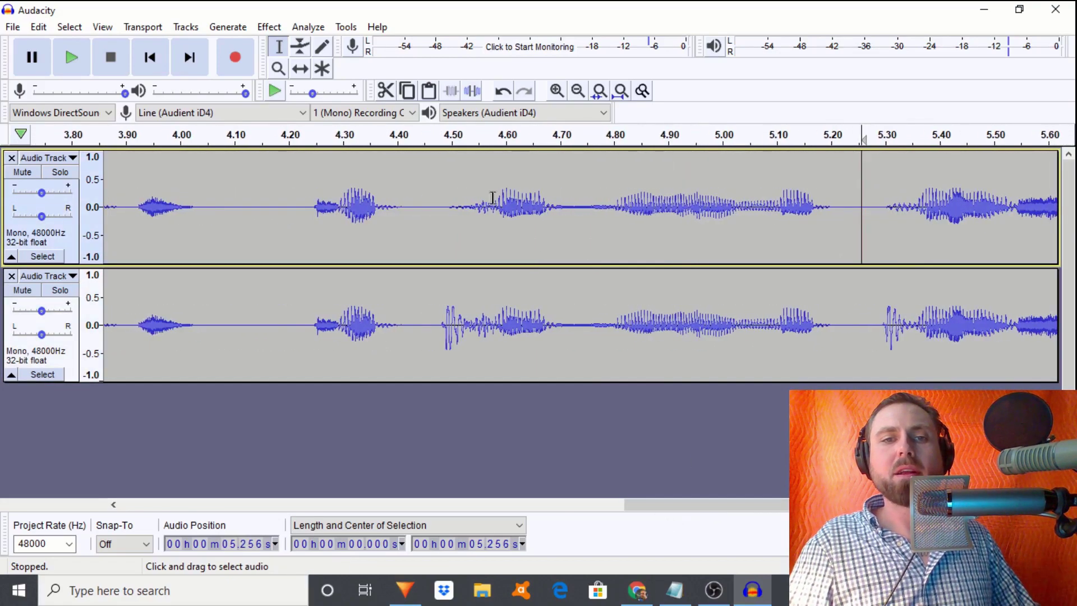
drag(436, 318, 493, 241)
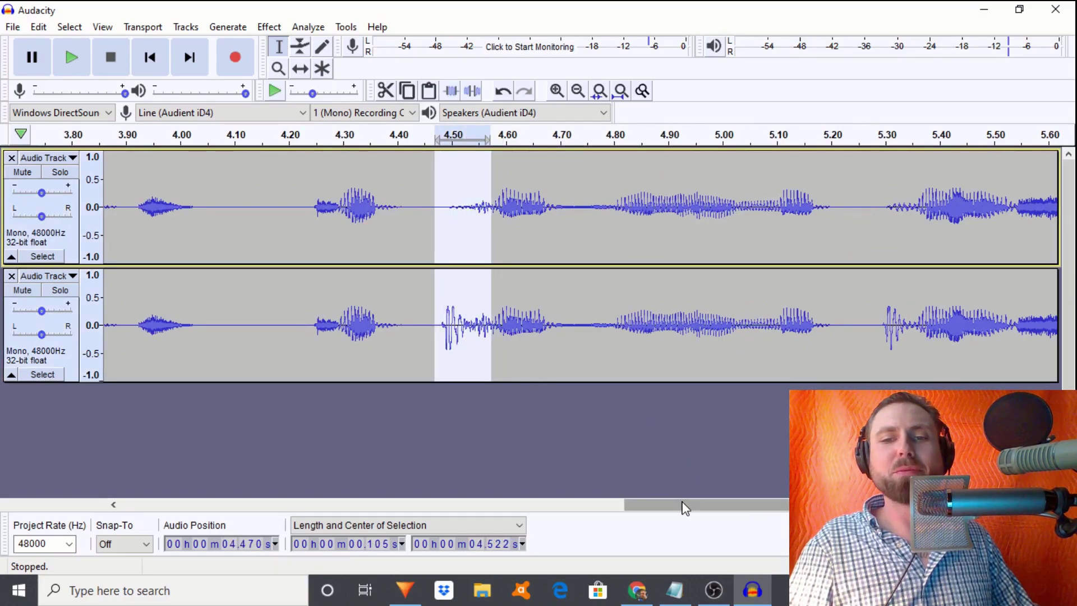
drag(685, 507, 633, 507)
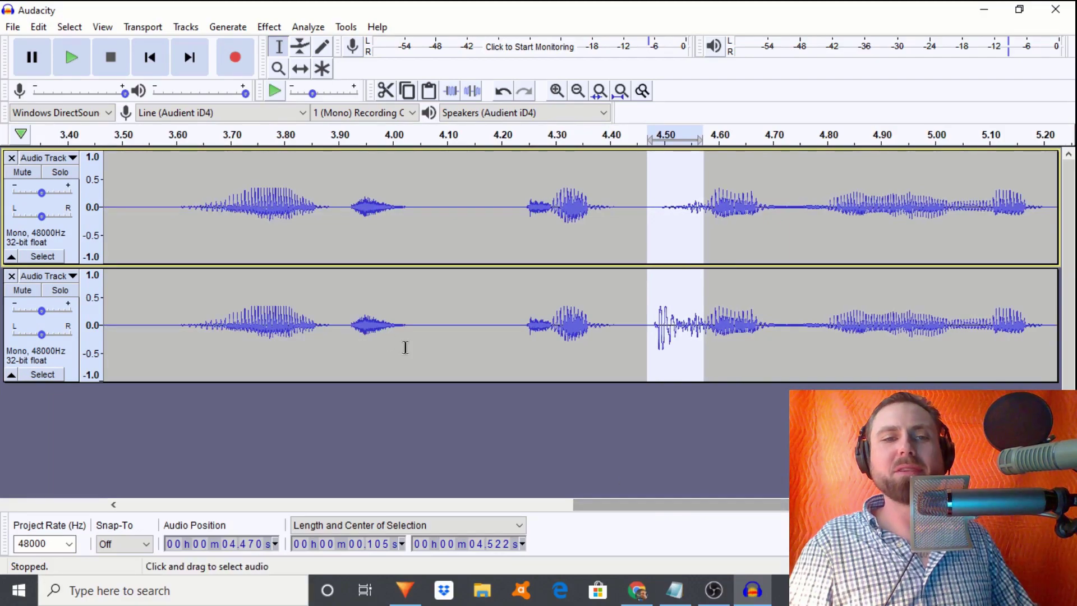
drag(727, 513, 550, 508)
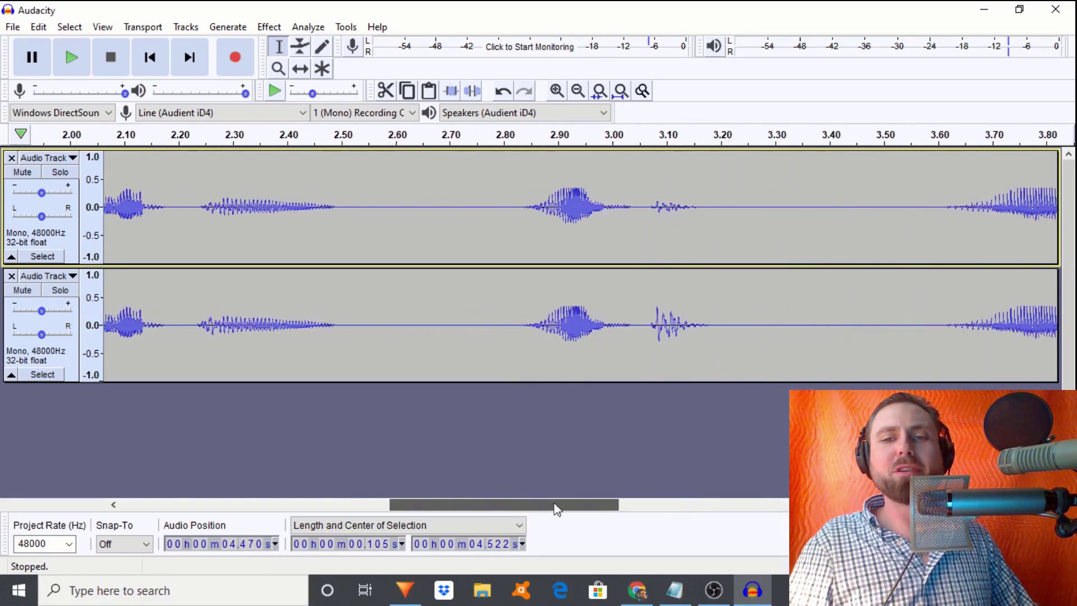
click(643, 340)
drag(643, 340, 719, 243)
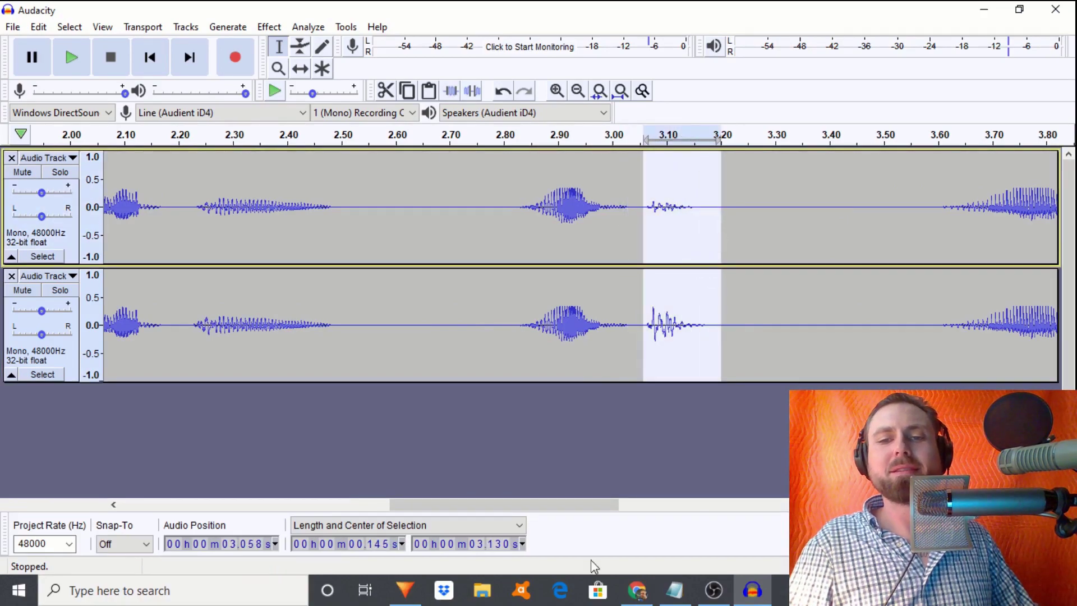
Highlight the plosive spots near 1.80 s and from 1.193 s across both tracks, and compare the whole clip's edited and unedited waveforms
drag(565, 509, 466, 439)
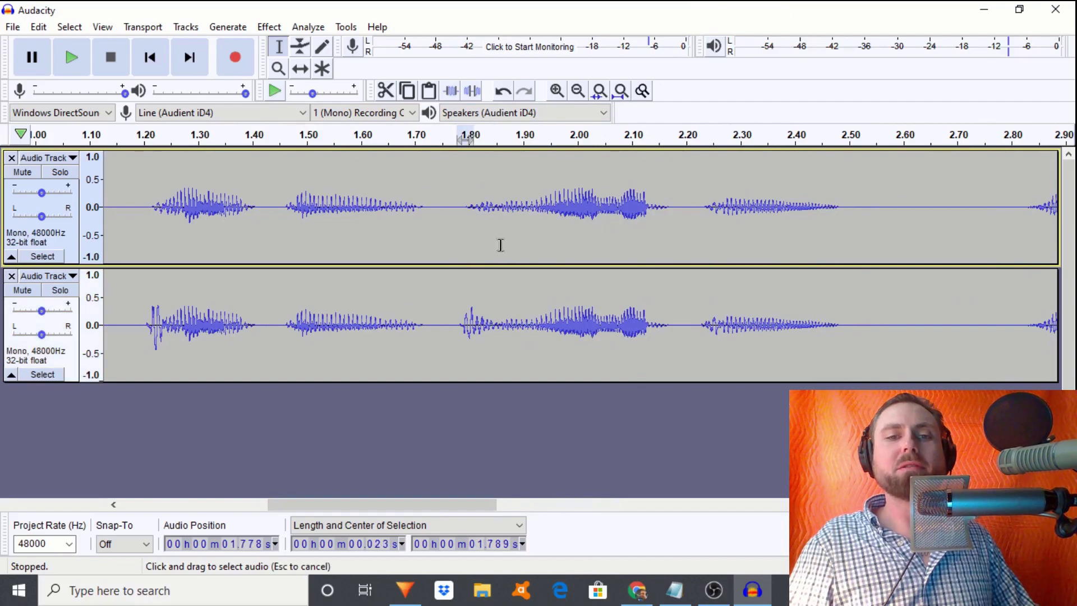
drag(458, 236, 526, 356)
drag(478, 509, 426, 507)
drag(359, 205, 418, 365)
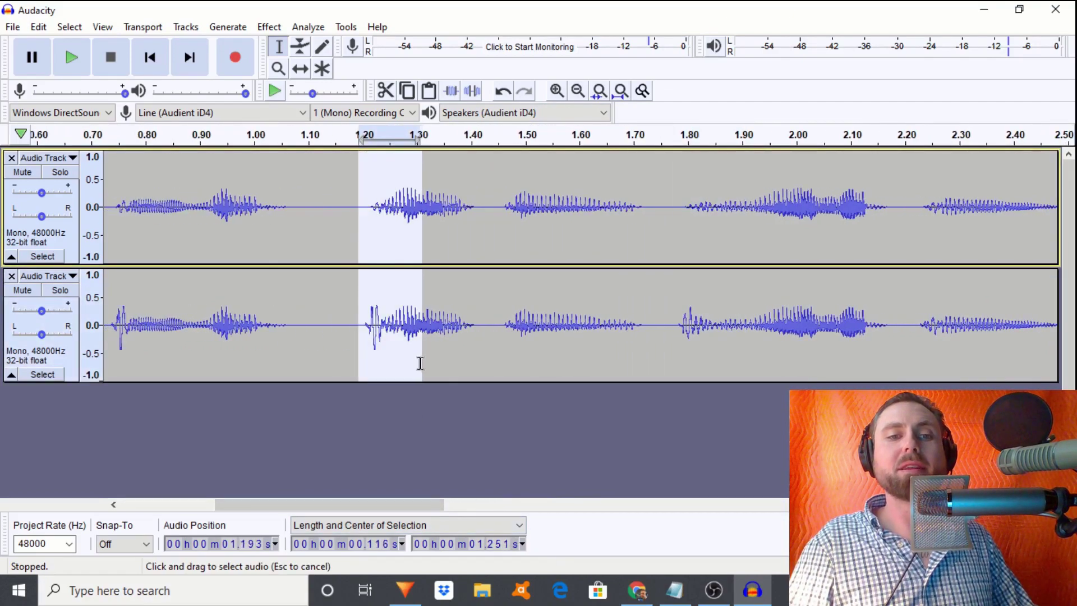
drag(425, 504, 325, 505)
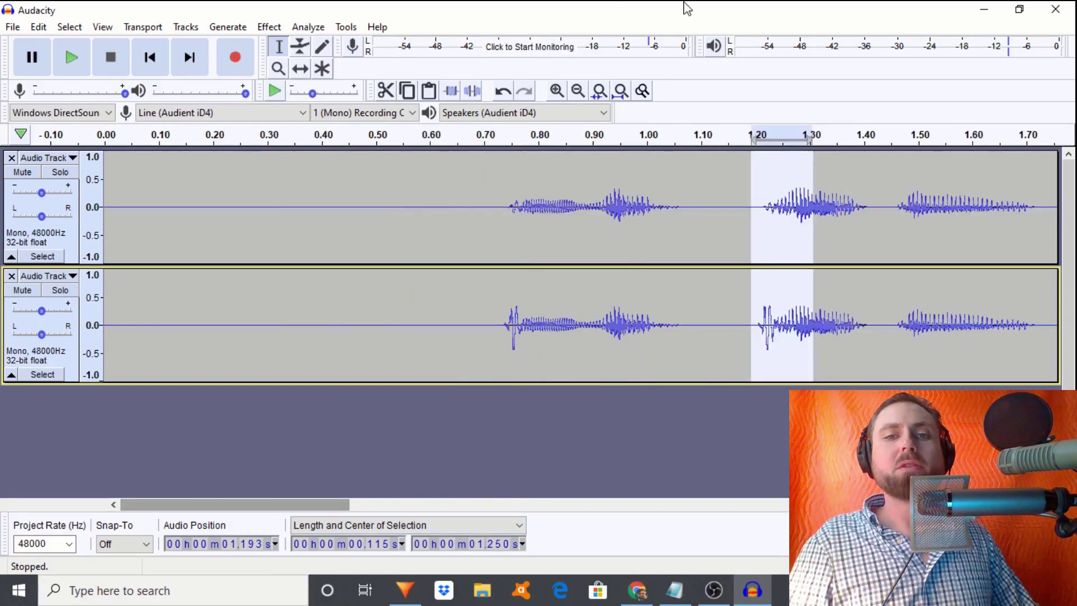
click(578, 91)
click(578, 91)
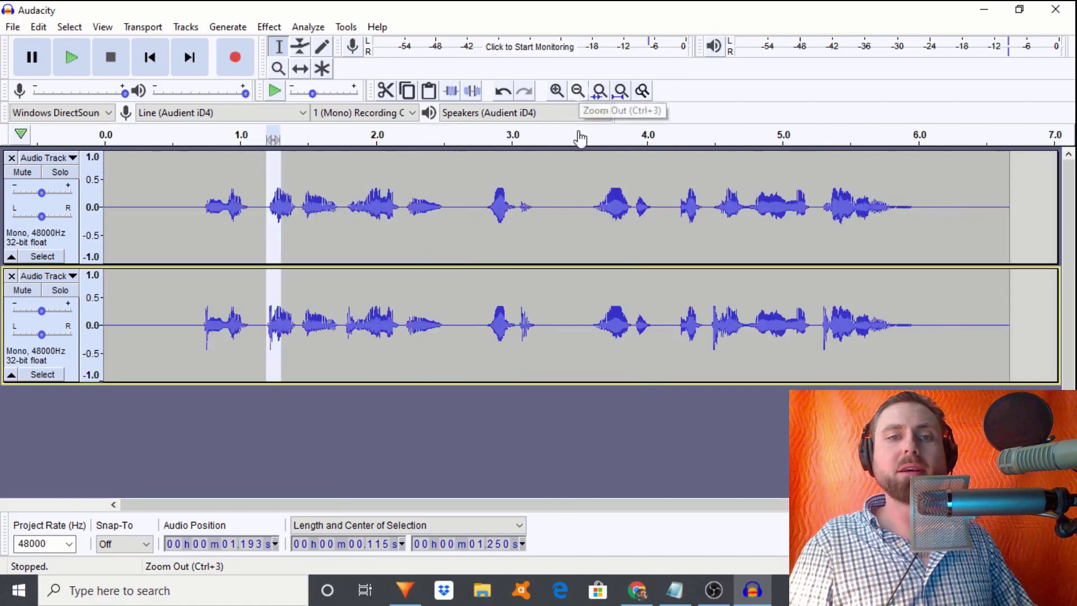
Select about 0.232 s of silence from 0.459 s in the edited track, play it, and capture it as the Noise Reduction profile
mouse_move(194, 225)
mouse_down()
mouse_move(106, 230)
mouse_move(196, 236)
mouse_up()
key(space)
key(space)
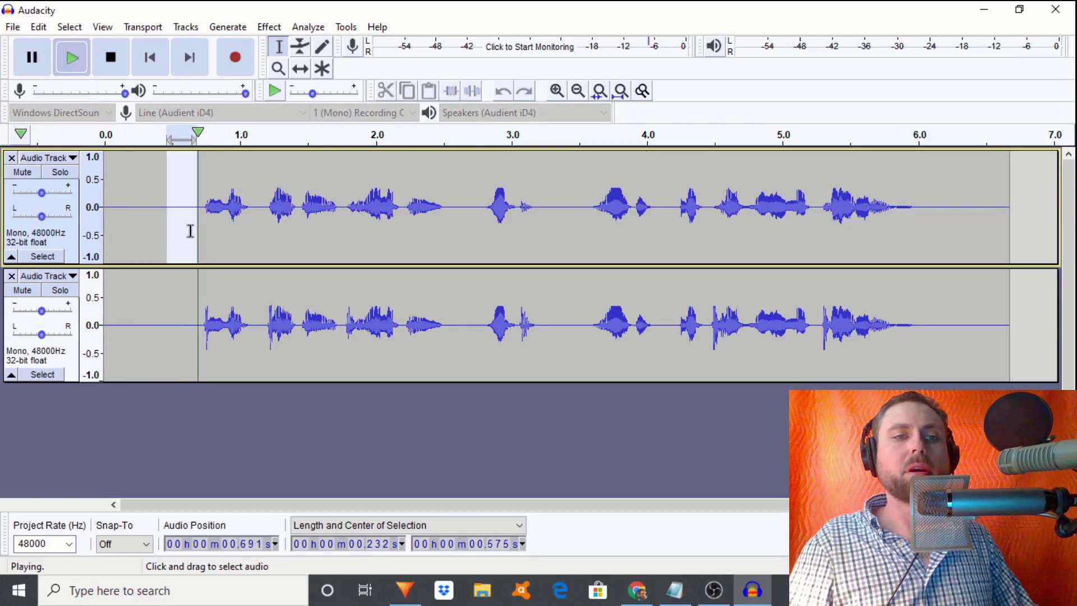
click(270, 27)
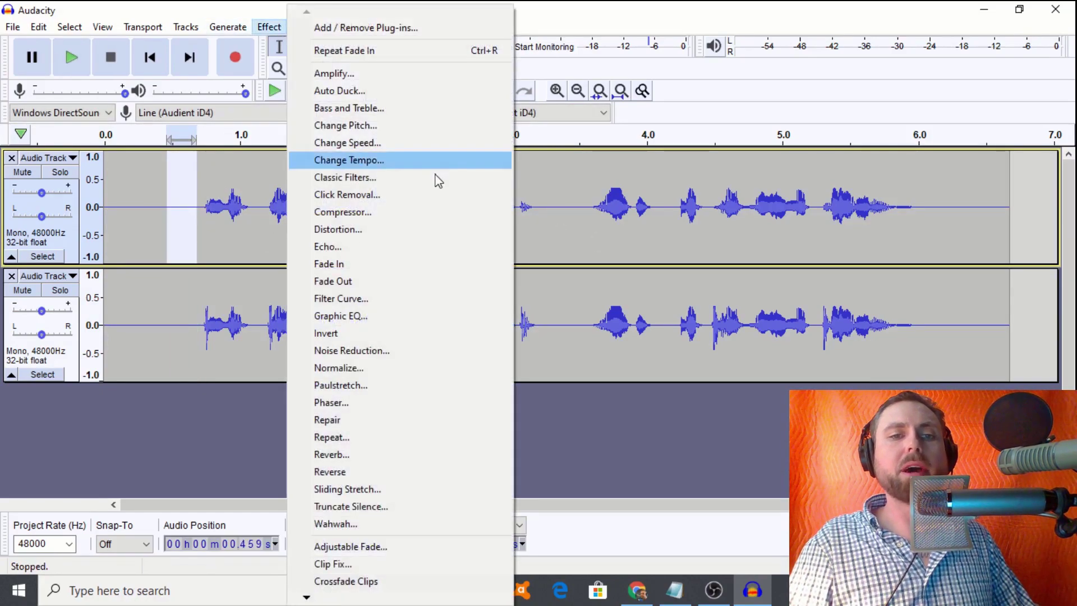
click(413, 354)
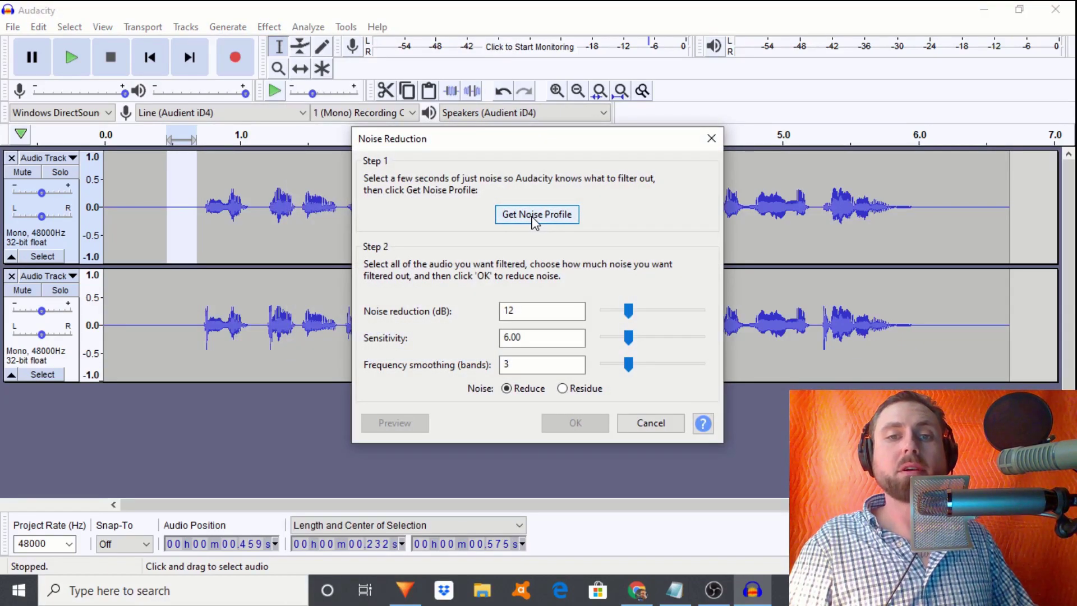
click(535, 215)
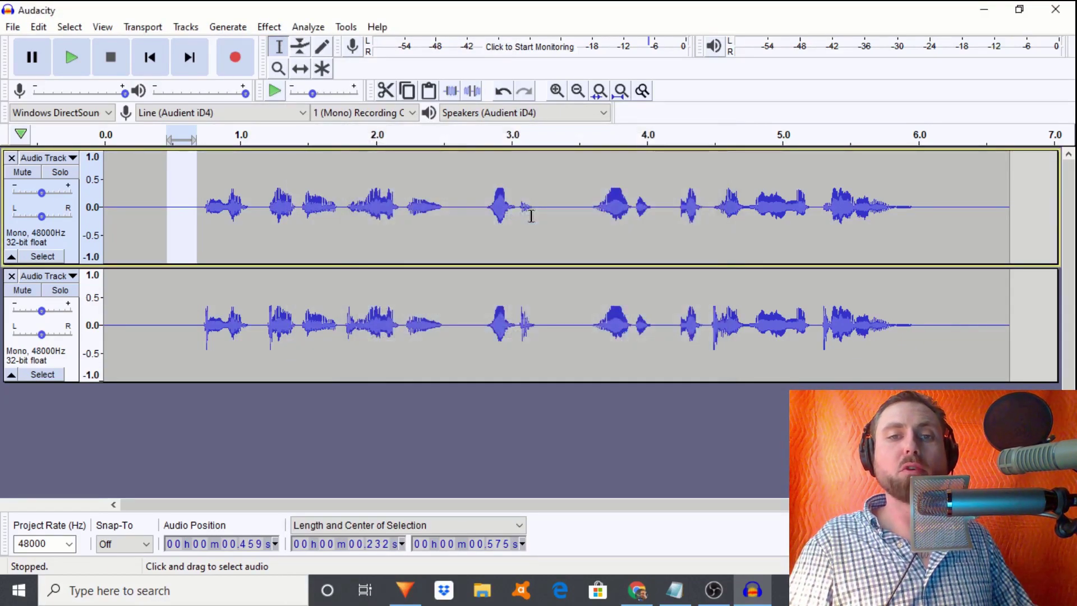
Select the full length of both tracks and apply the Filter Curve effect to them
double_click(531, 216)
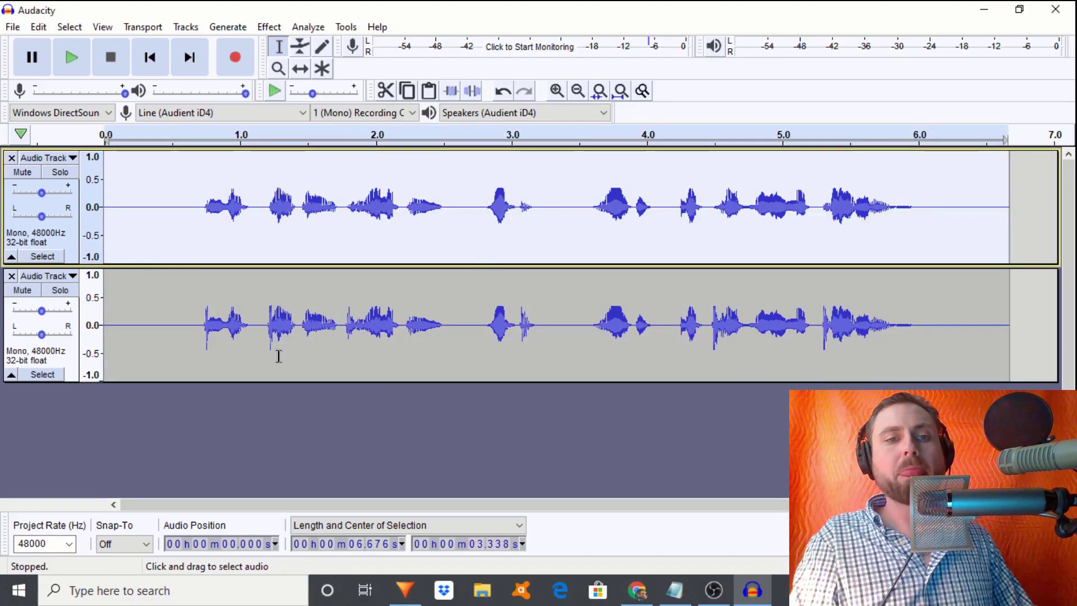
double_click(274, 336)
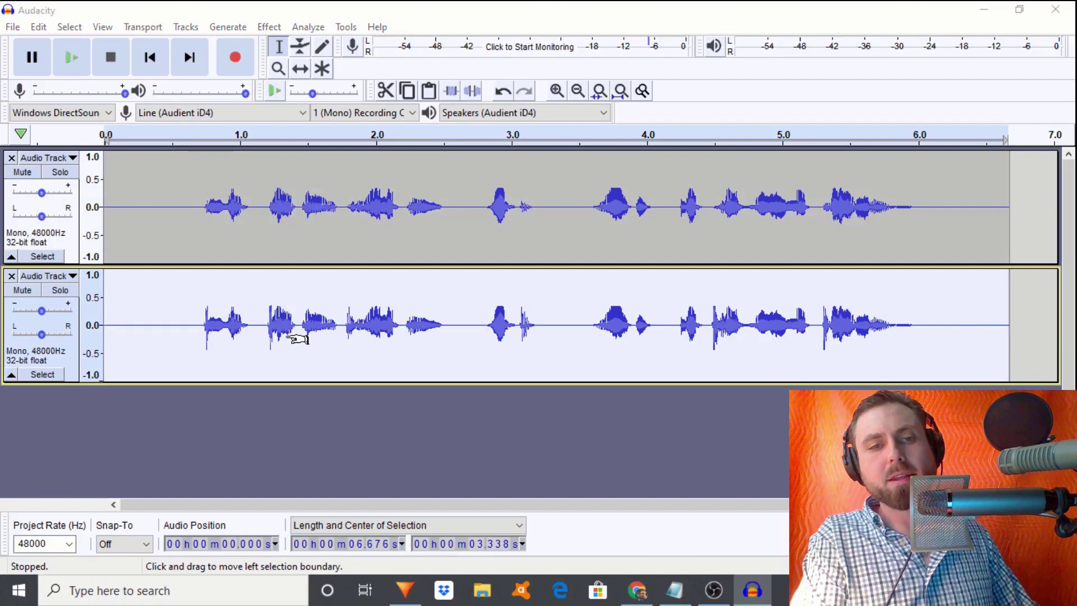
click(184, 195)
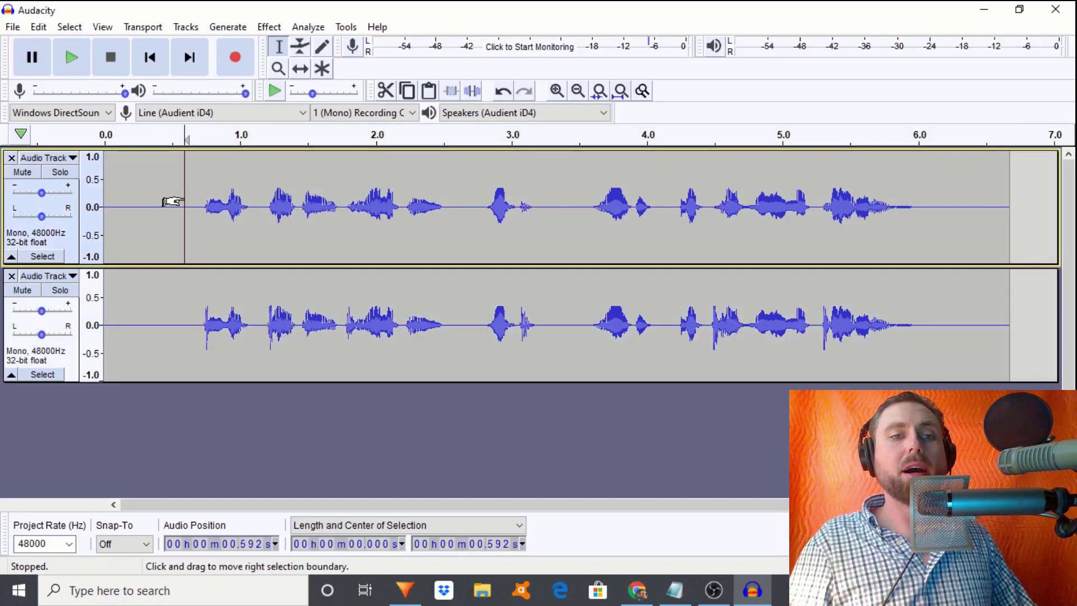
double_click(260, 180)
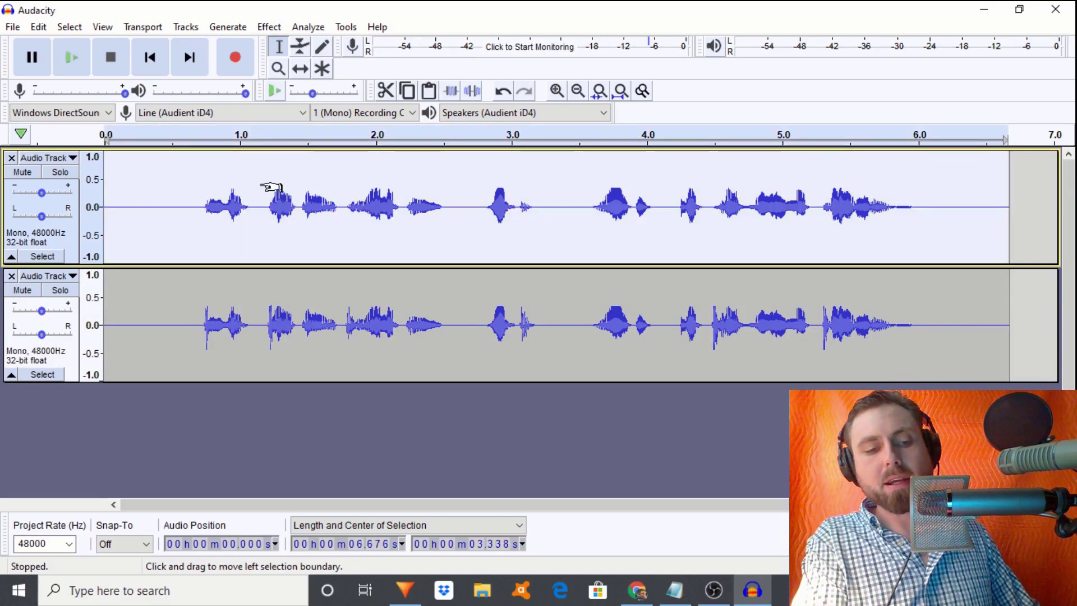
key(ctrl+a)
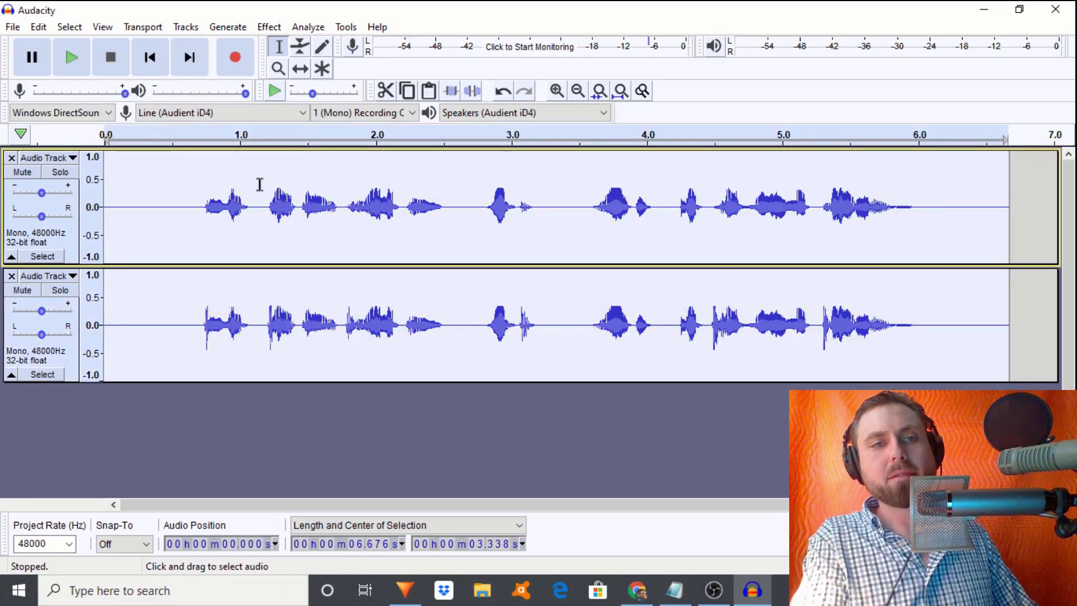
click(265, 27)
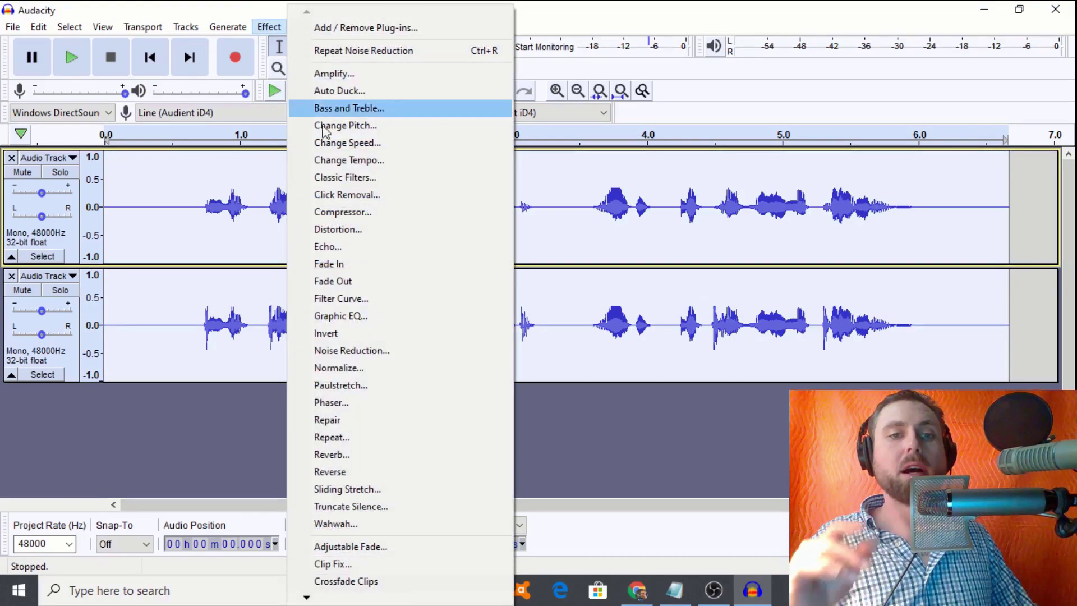
click(364, 299)
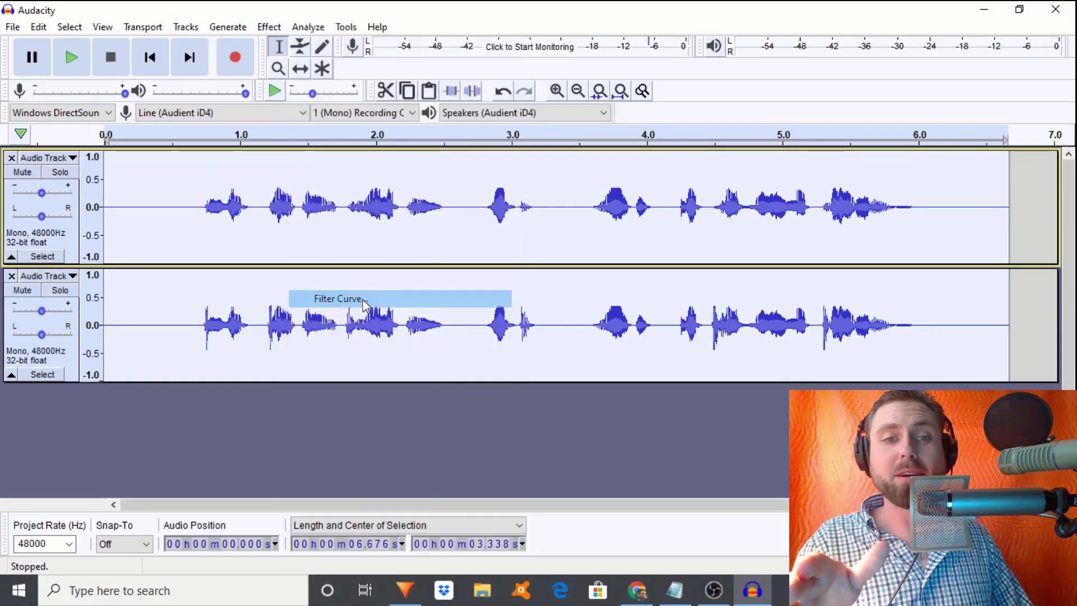
key(Return)
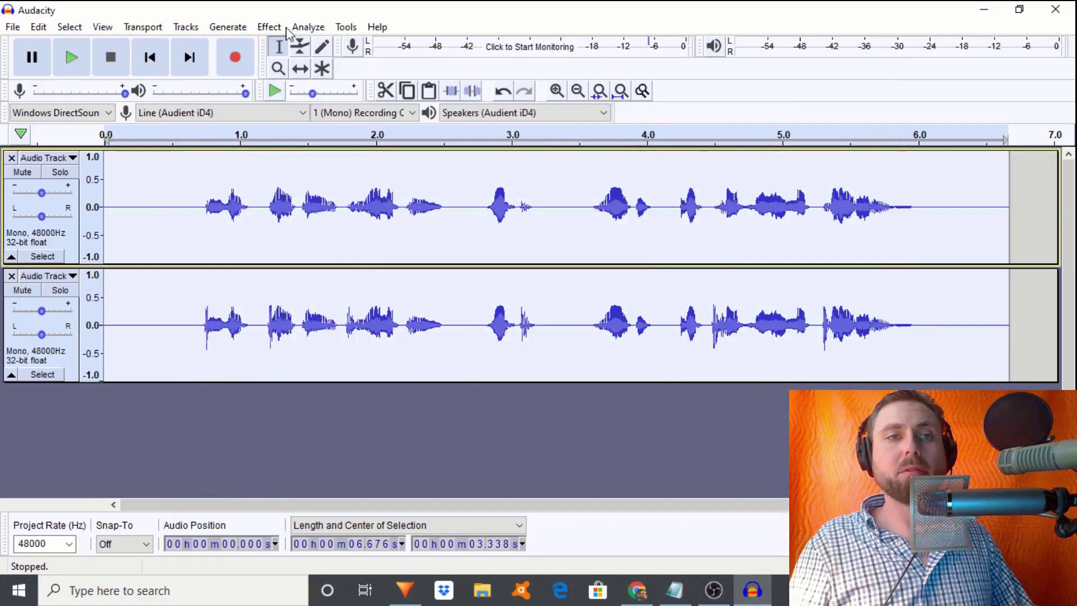
Compress both tracks with threshold -10 dB, noise floor -40 dB, ratio 2.1:1, attack 0.10 s, release 1.0 s and make-up gain
click(269, 26)
click(342, 212)
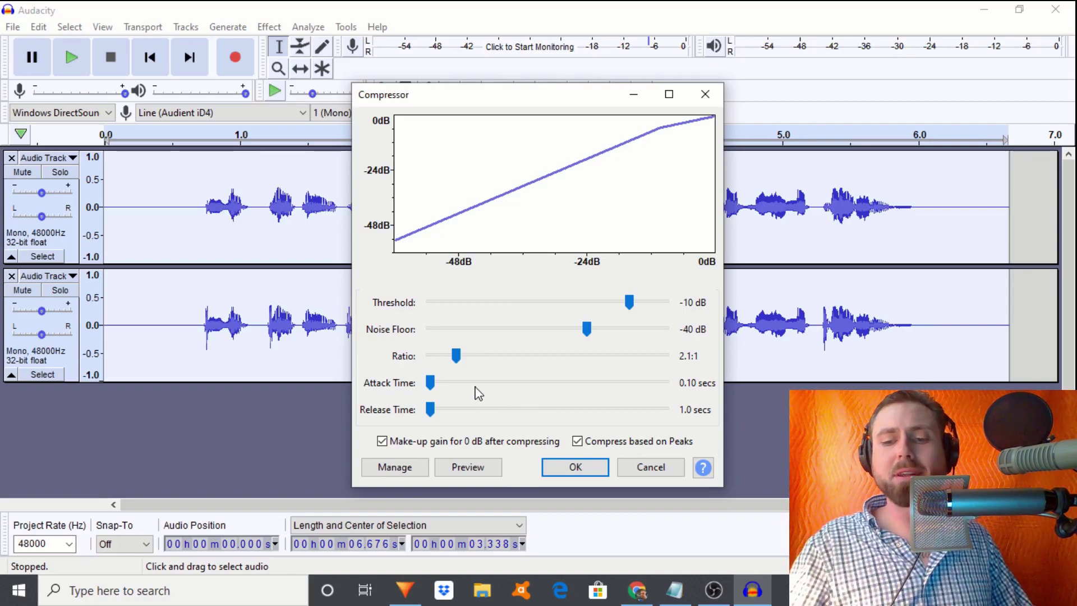
key(Return)
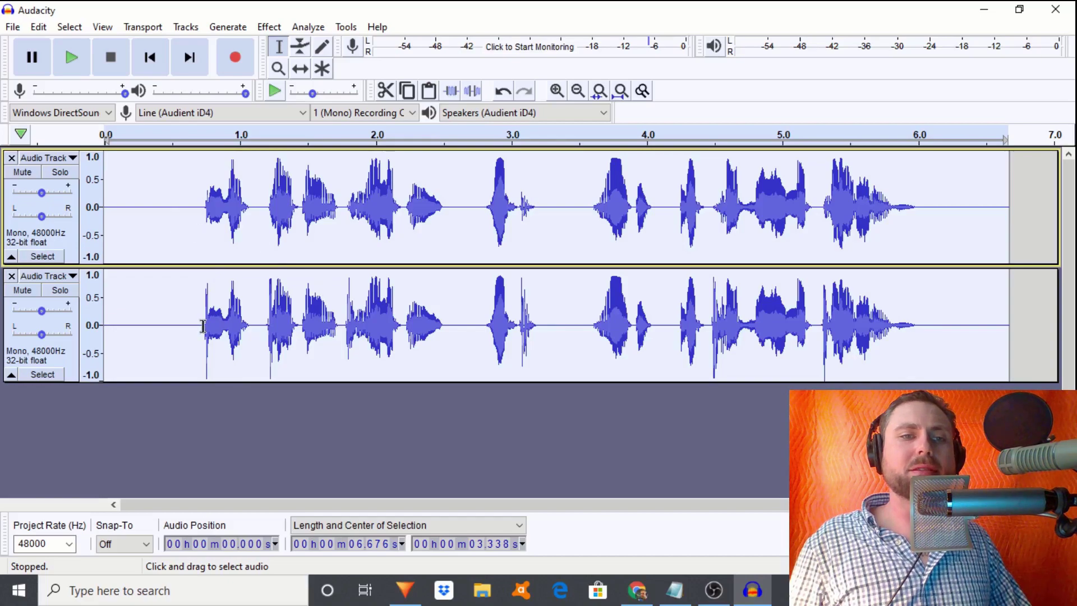
Normalize both tracks to a -3.0 dB peak amplitude with DC offset removal
click(269, 27)
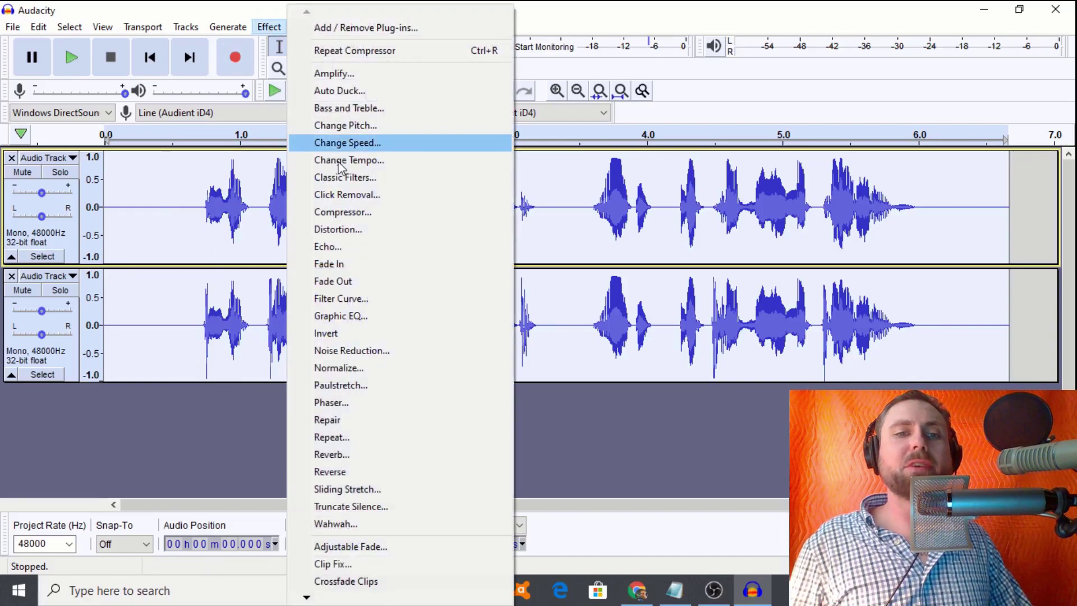
click(369, 372)
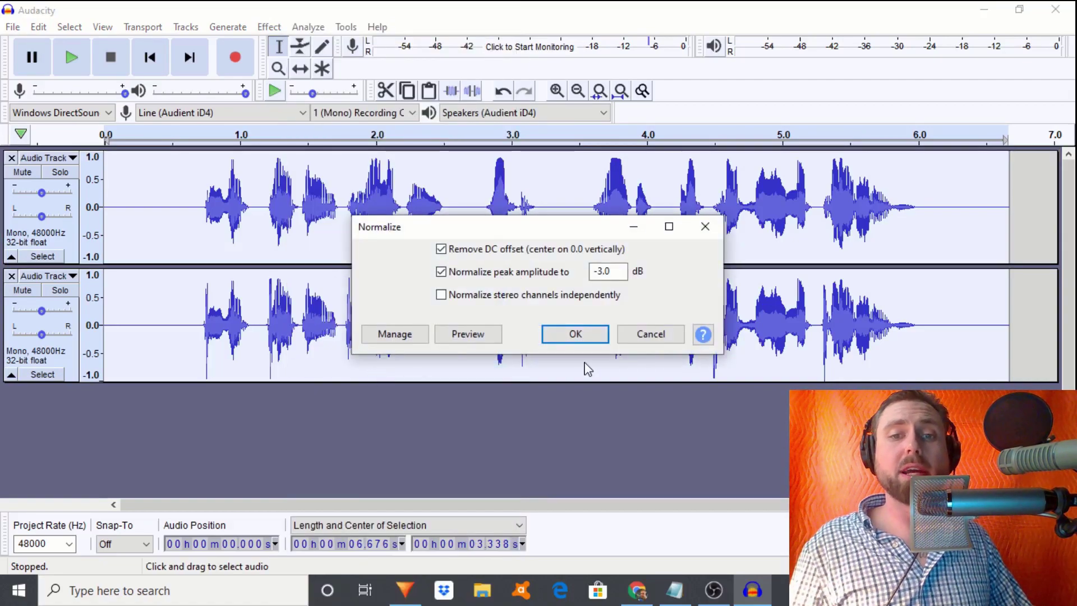
click(574, 338)
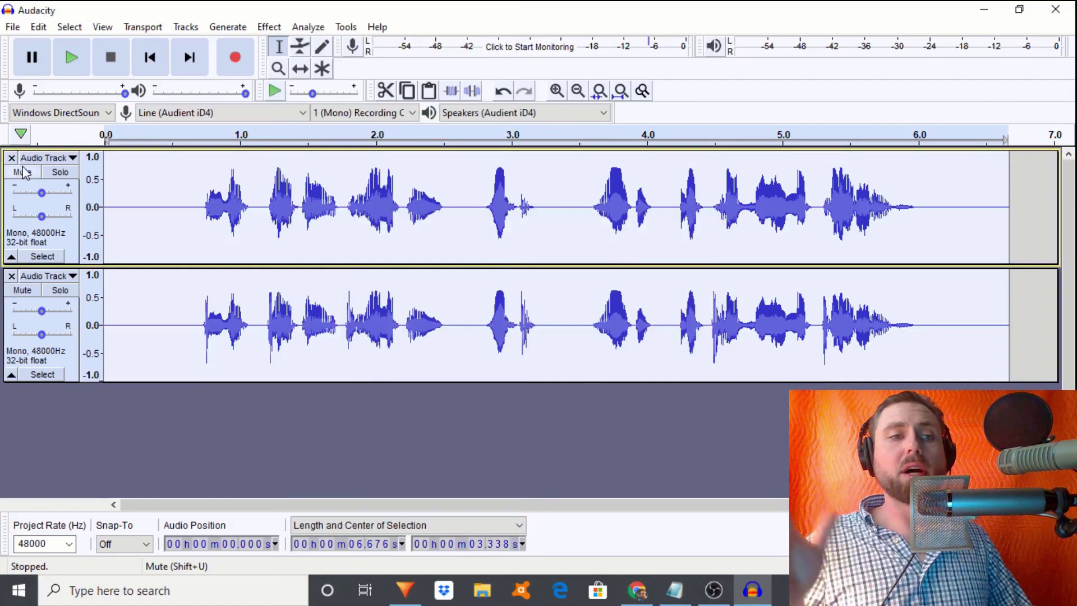
Solo the unedited duplicate track and delete about 0.35 s of silence from the start of both tracks
click(64, 291)
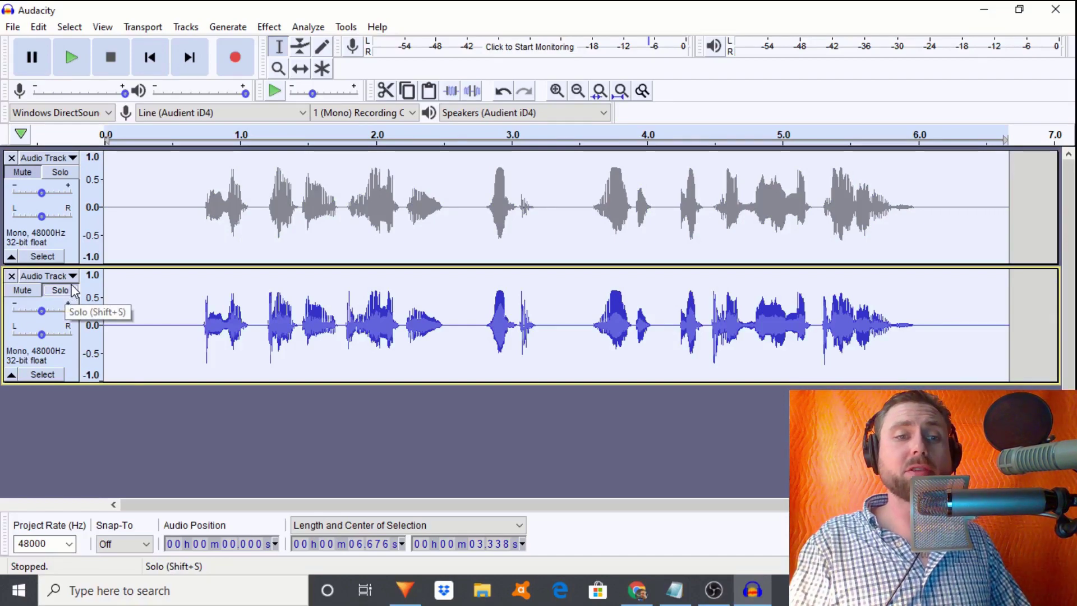
drag(139, 333, 29, 195)
key(Delete)
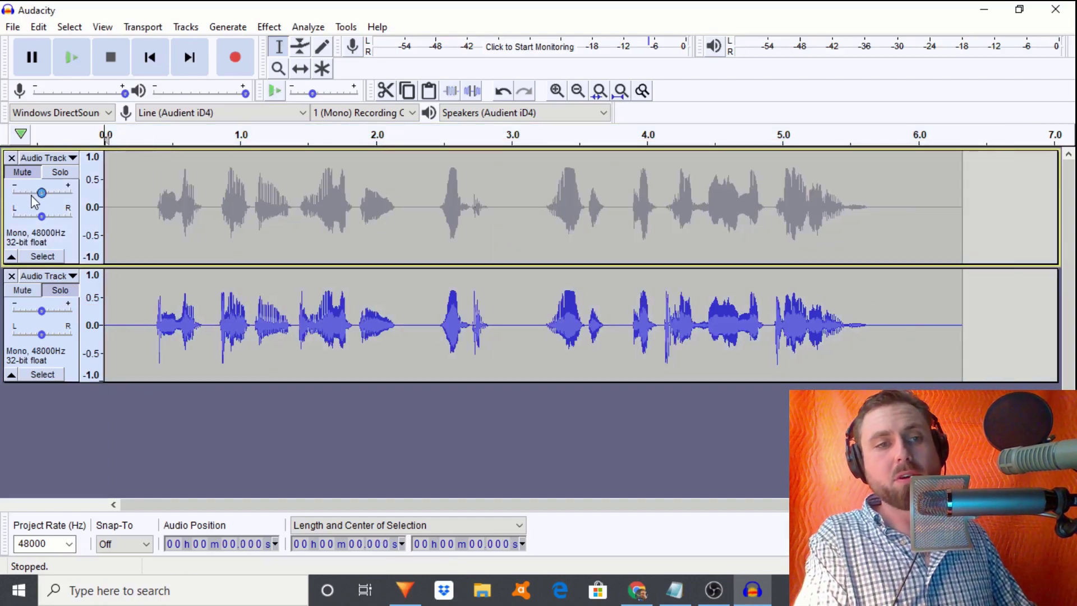
Play the soloed duplicate from the start, and solo the edited track and play it from 0.290 s to compare
key(space)
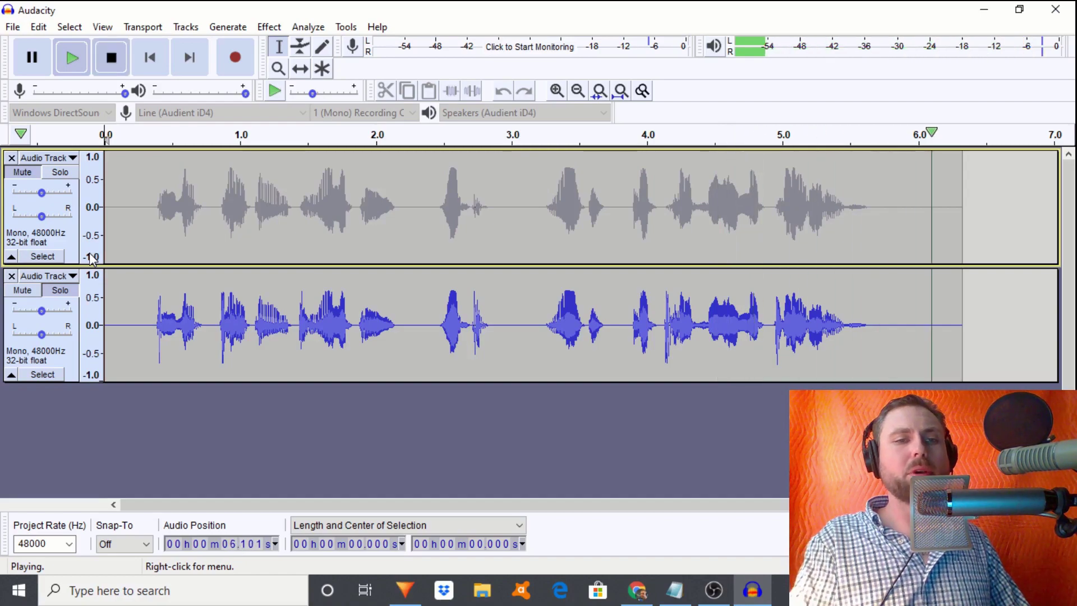
click(75, 176)
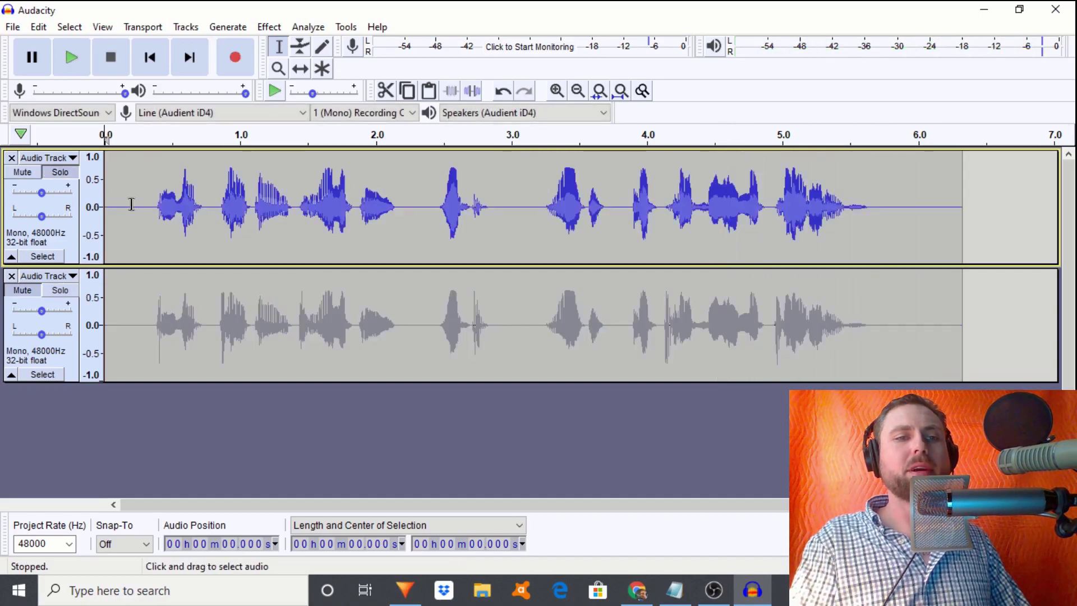
click(144, 219)
key(space)
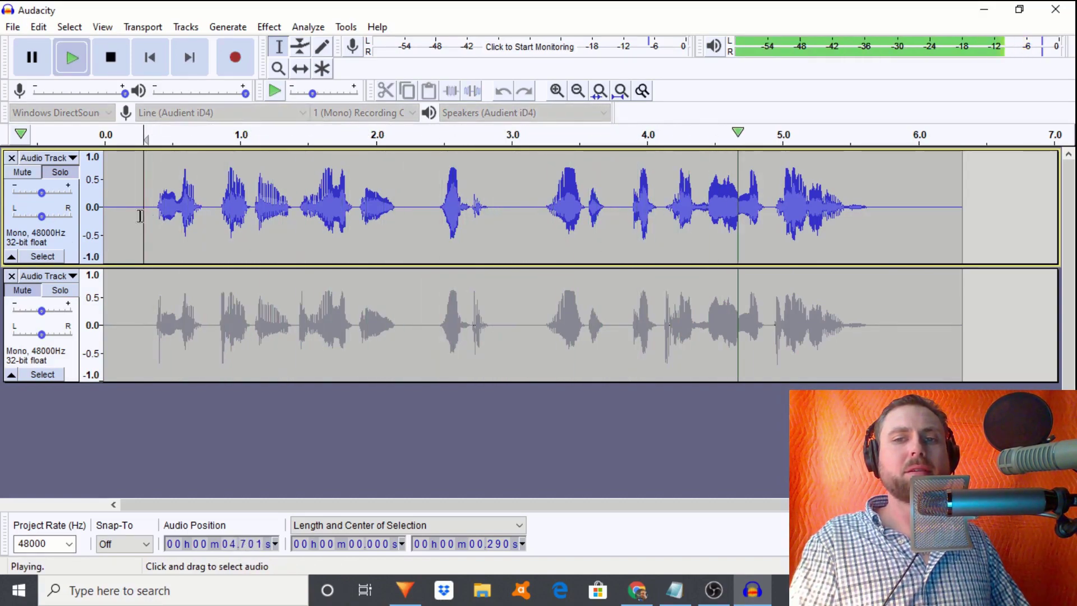
key(space)
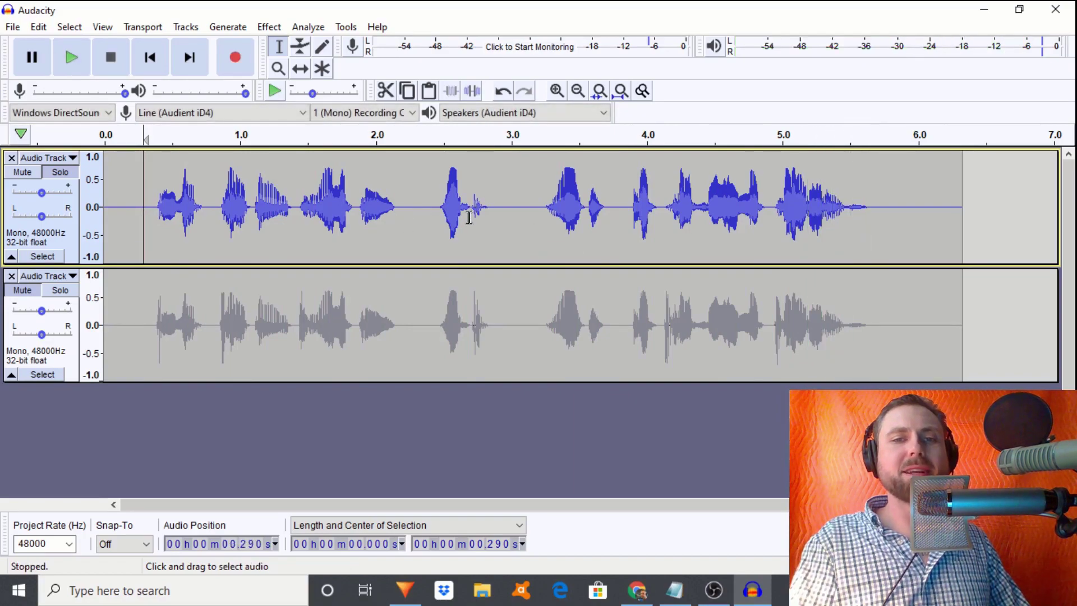
Select and play the 0.128 s plosive at about 2.71 s in the edited track, and amplify it by -2.0 dB
drag(474, 224, 489, 233)
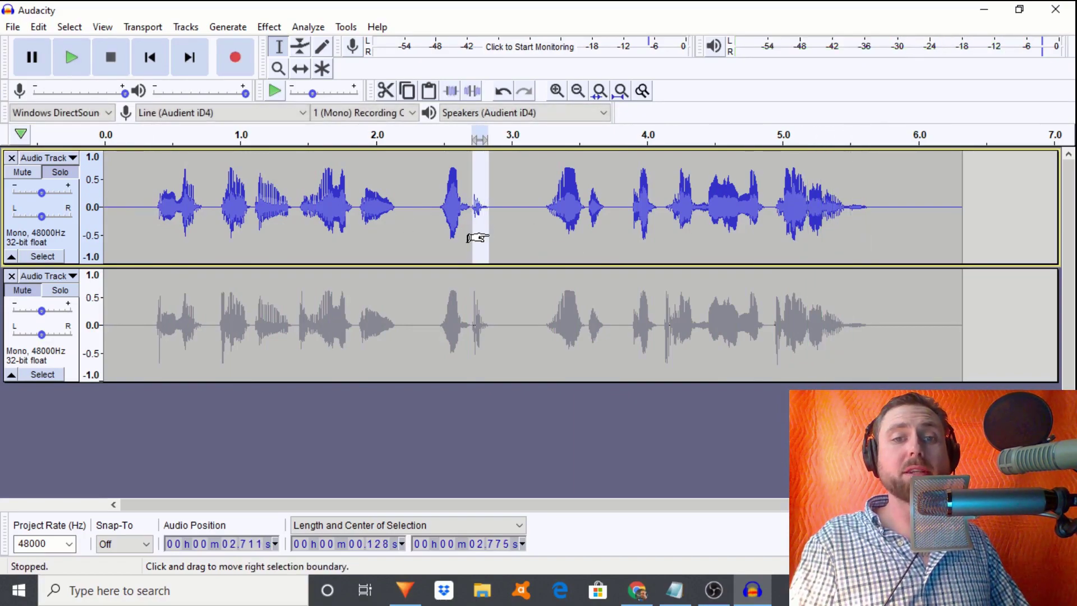
key(space)
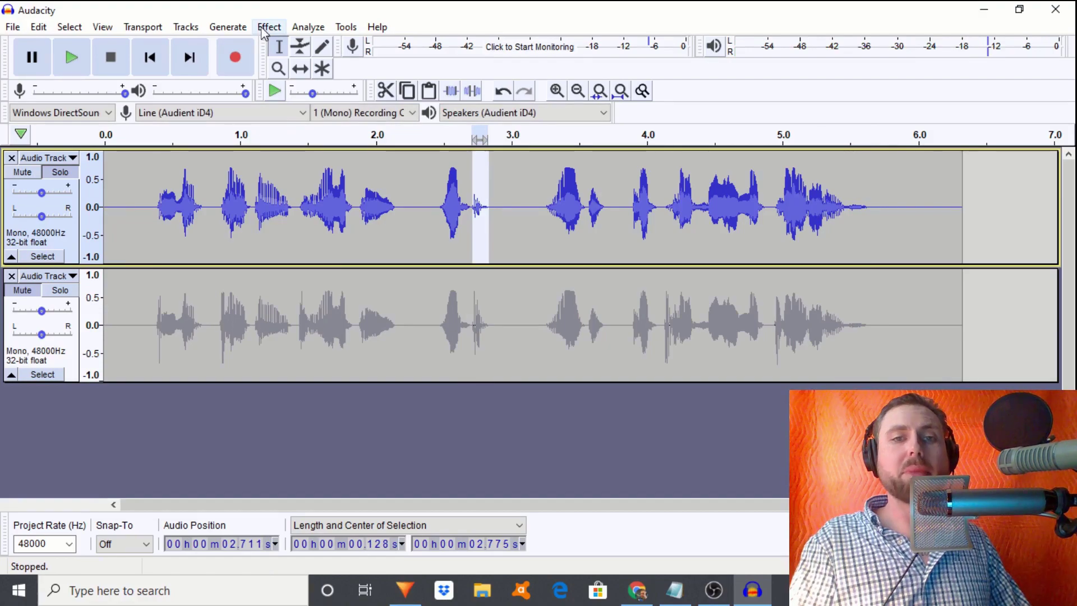
click(261, 27)
click(317, 74)
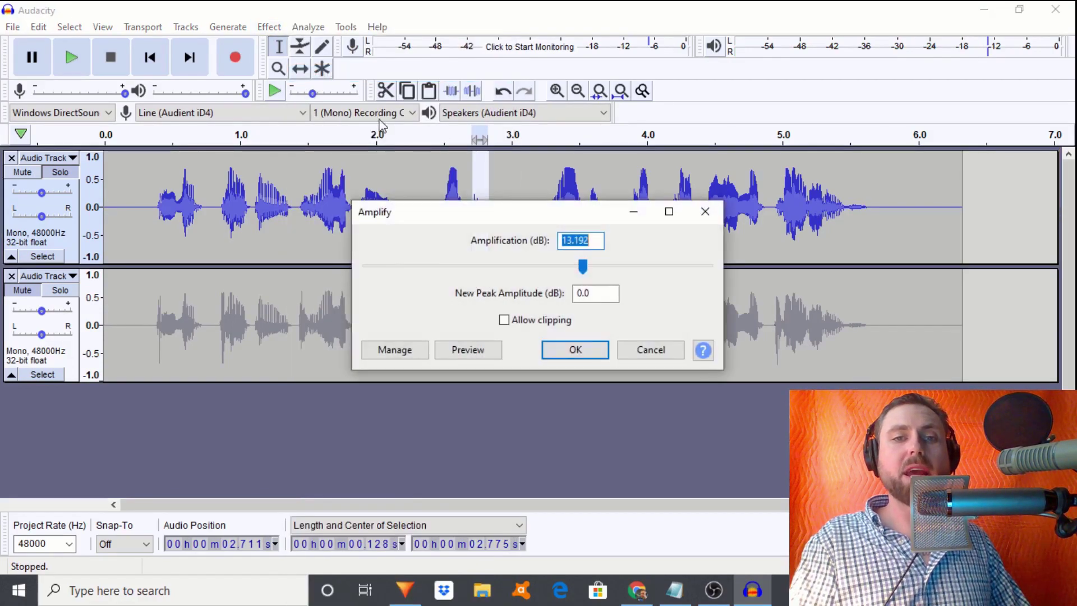
drag(582, 271, 535, 276)
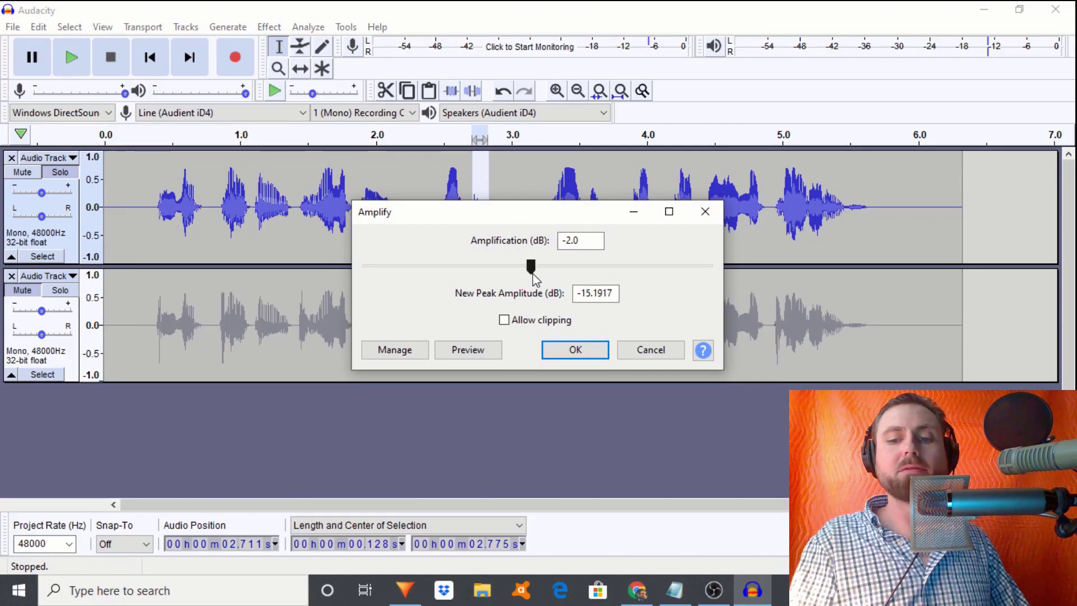
key(Return)
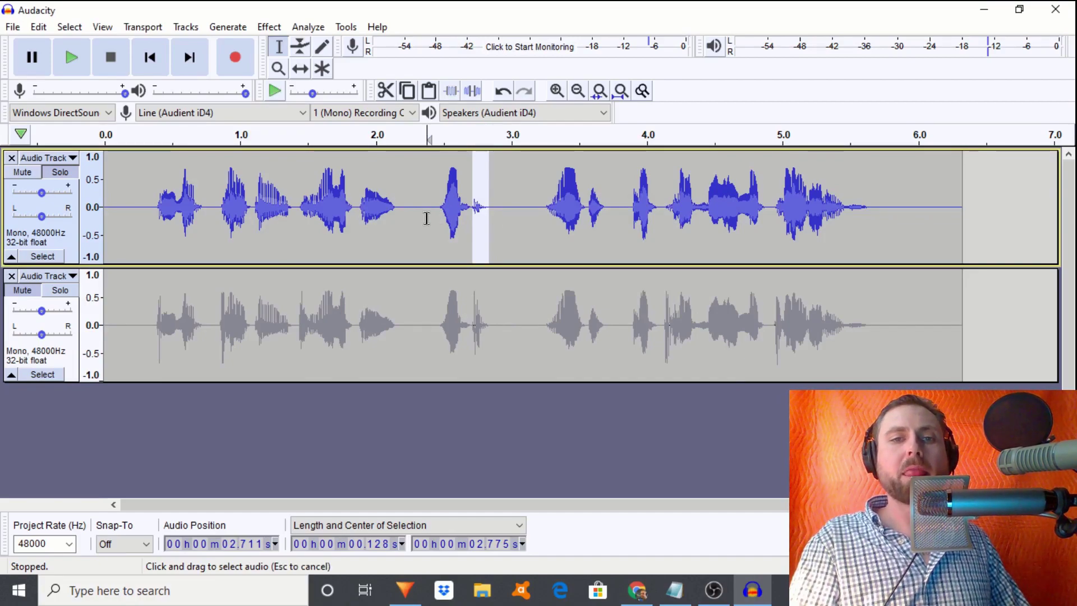
Play from 2.380 s with the unedited duplicate soloed and again with the edited track soloed to compare the reduced plosive
click(427, 218)
click(58, 294)
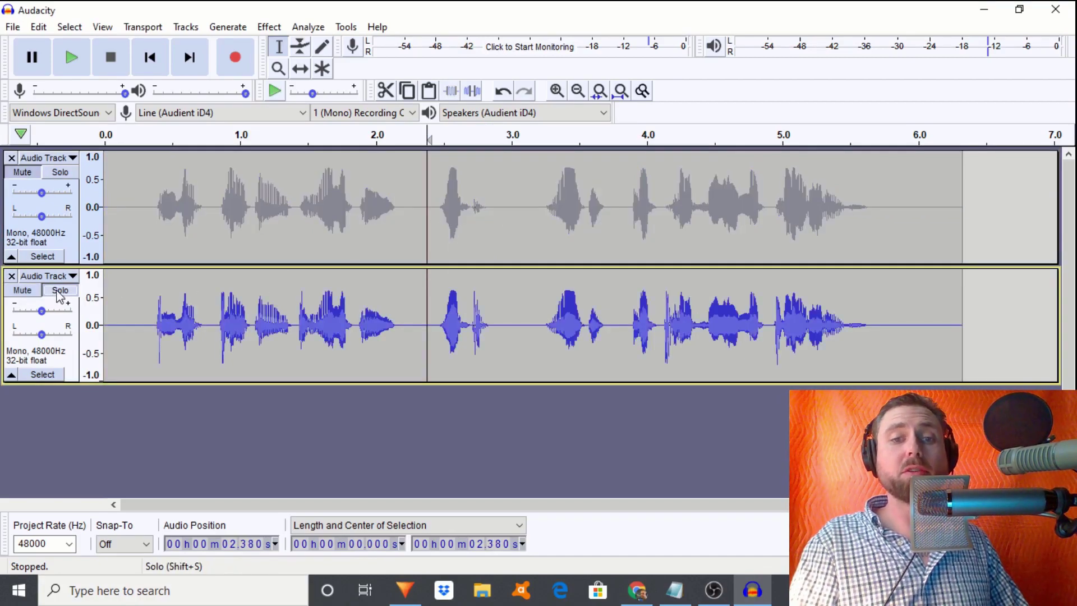
key(space)
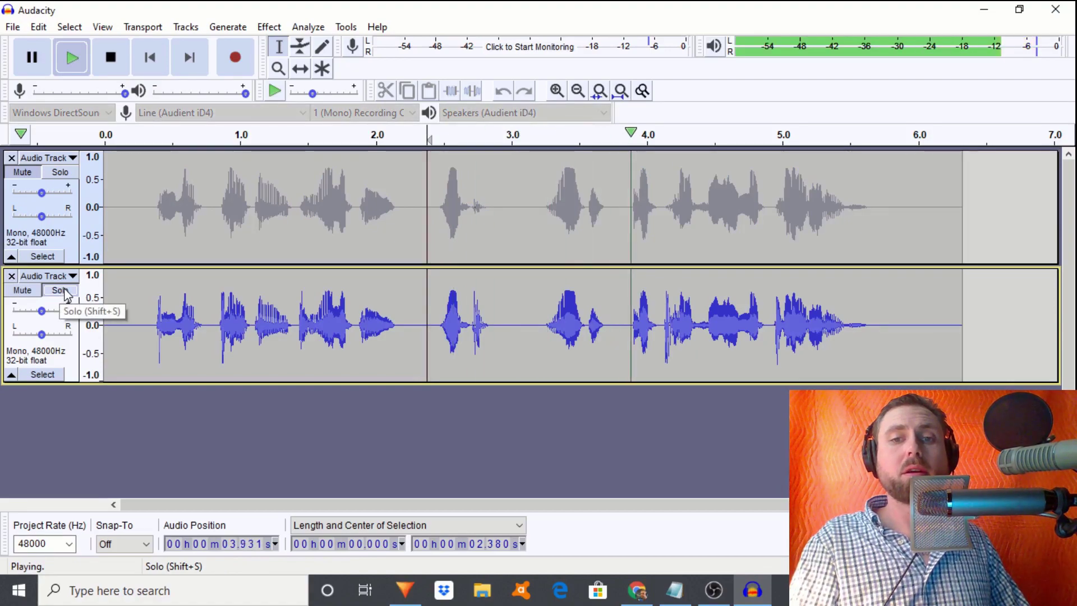
key(space)
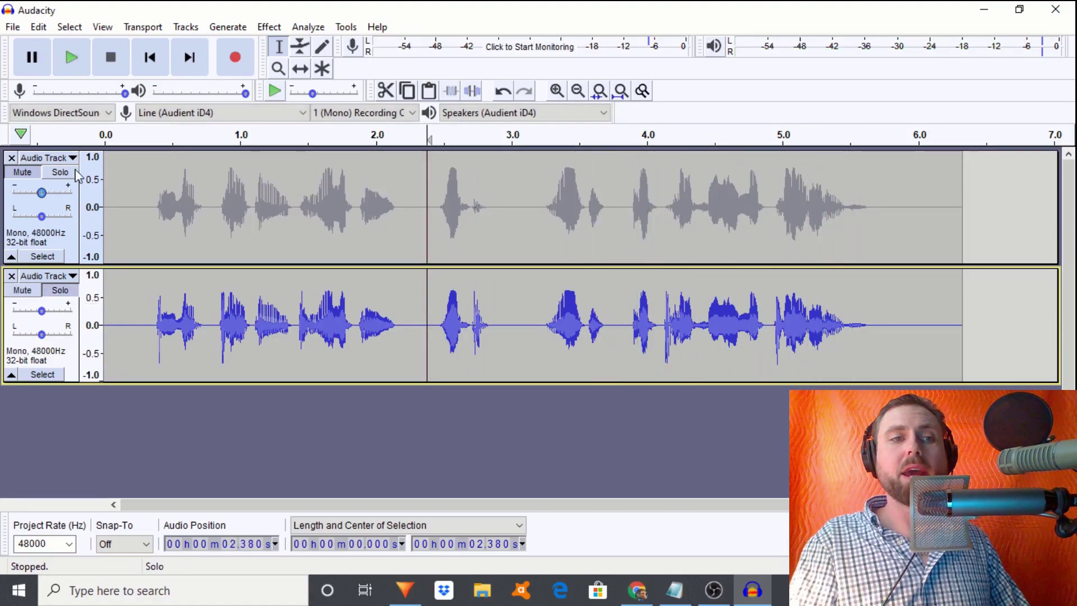
click(72, 180)
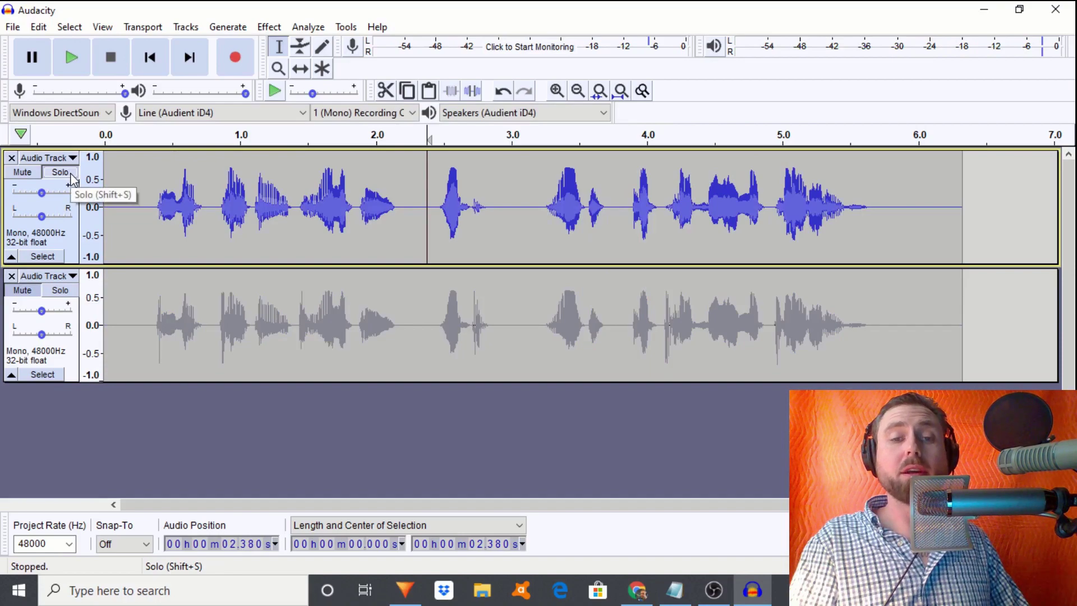
key(space)
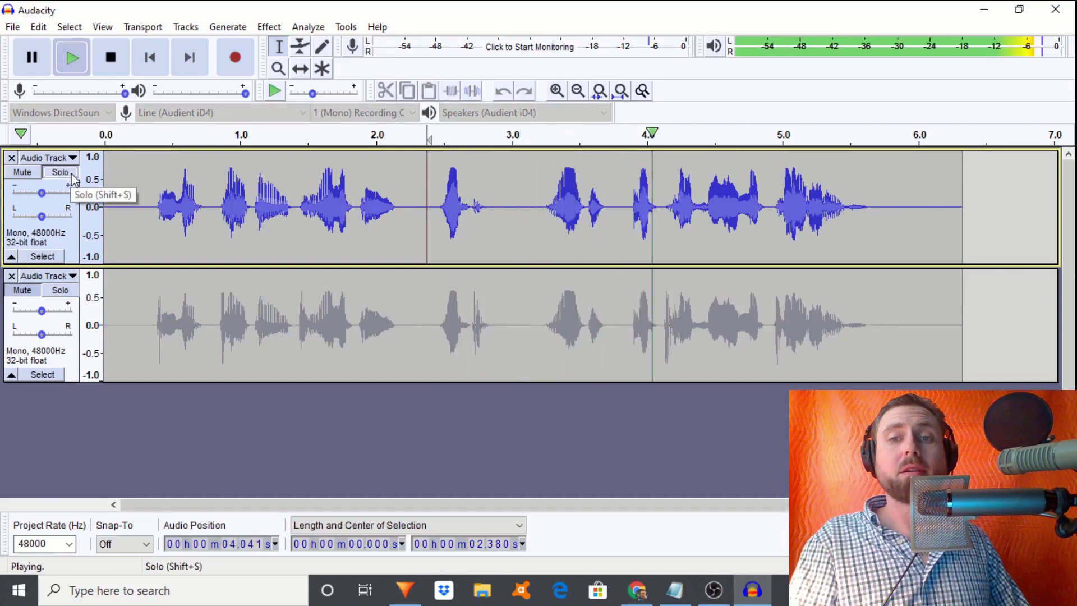
key(space)
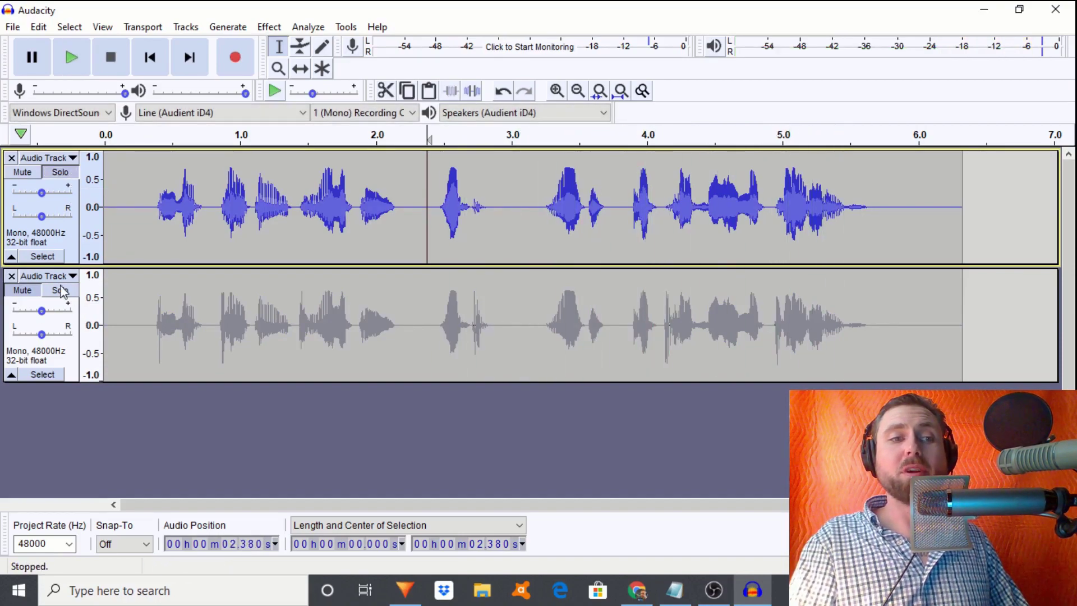
Replay just the short phrase from 2.380 s on the soloed duplicate and on the soloed edited track
click(69, 317)
key(space)
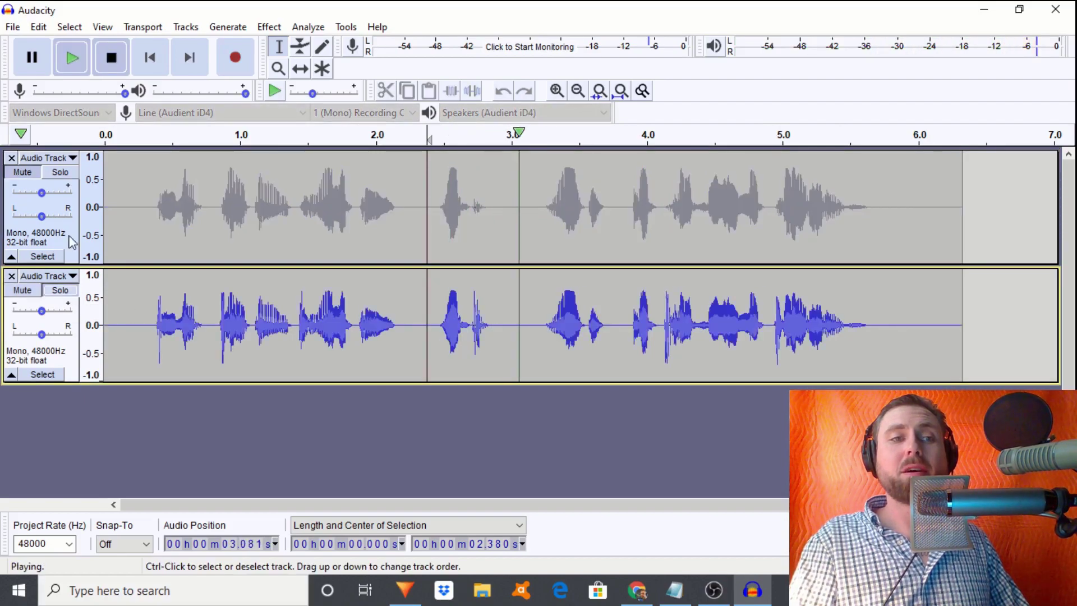
key(space)
click(62, 173)
key(space)
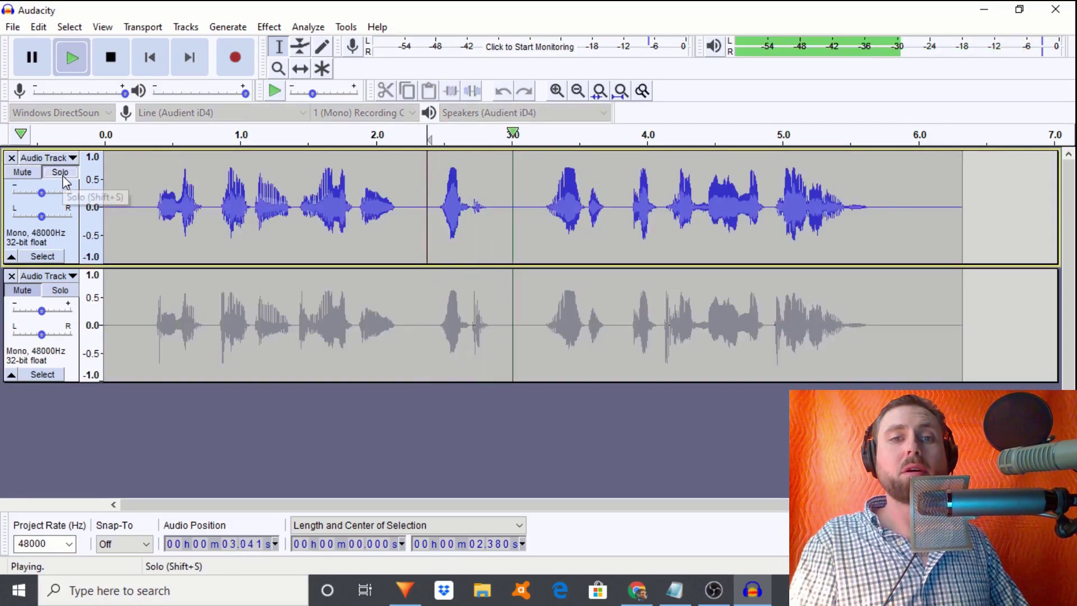
key(space)
Compare the section from 3.082 s by playing the soloed duplicate and the soloed edited track
click(522, 215)
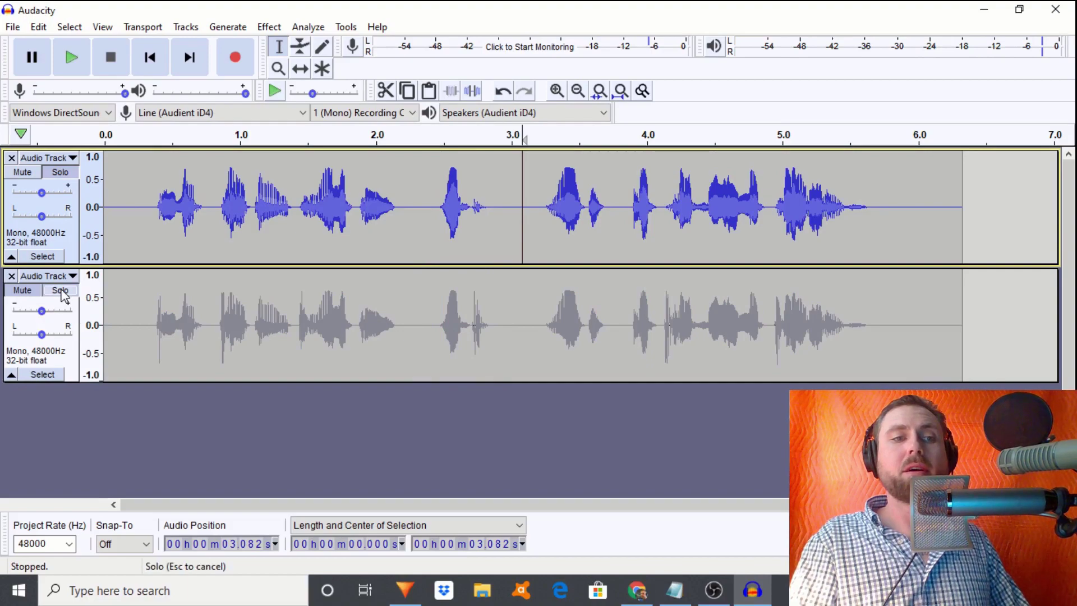
click(63, 291)
key(space)
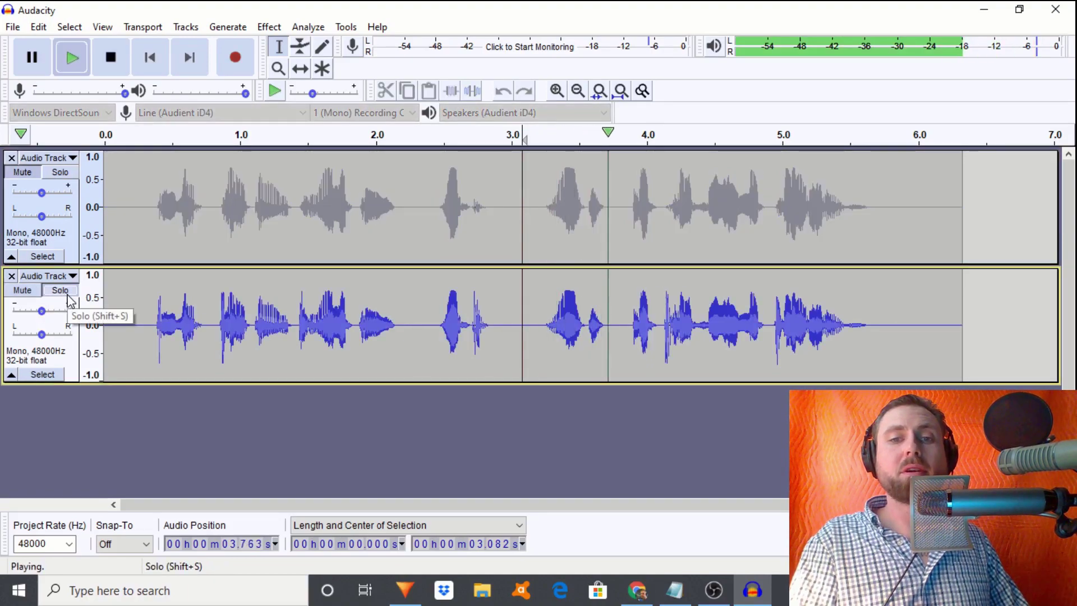
key(space)
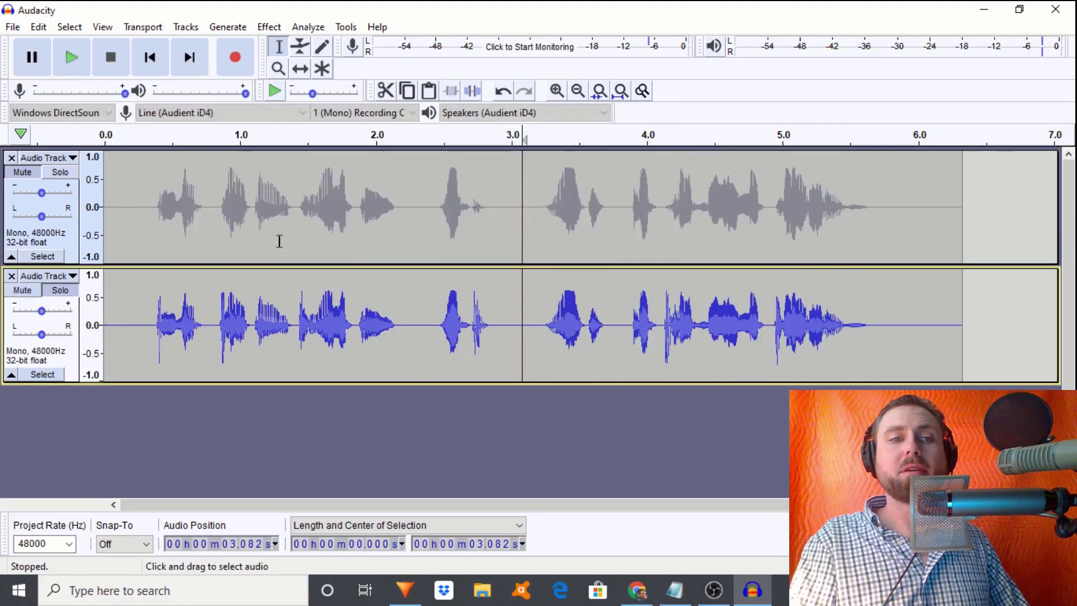
click(58, 175)
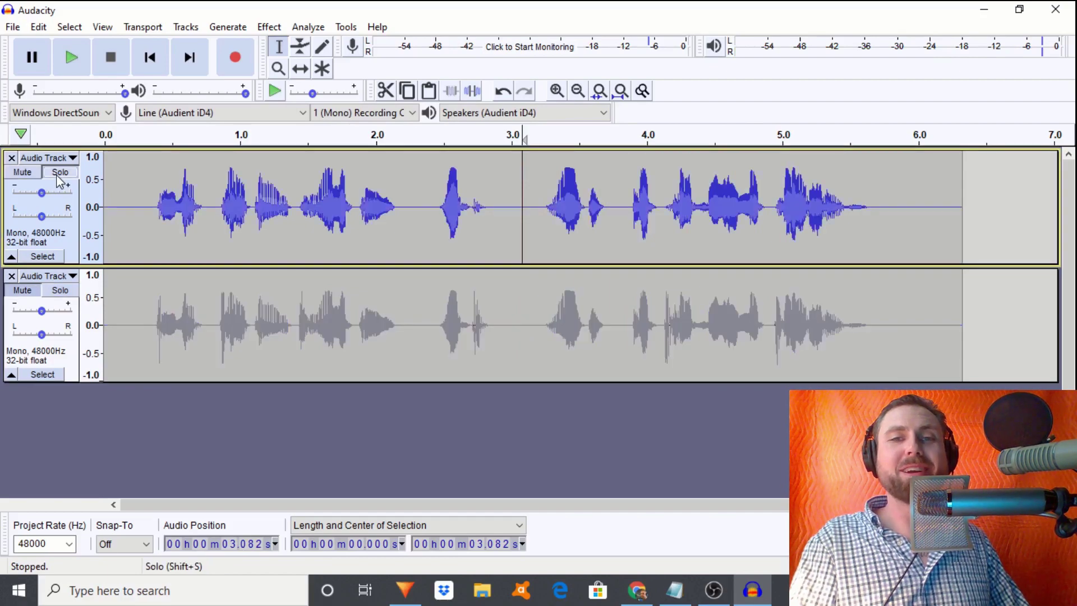
key(space)
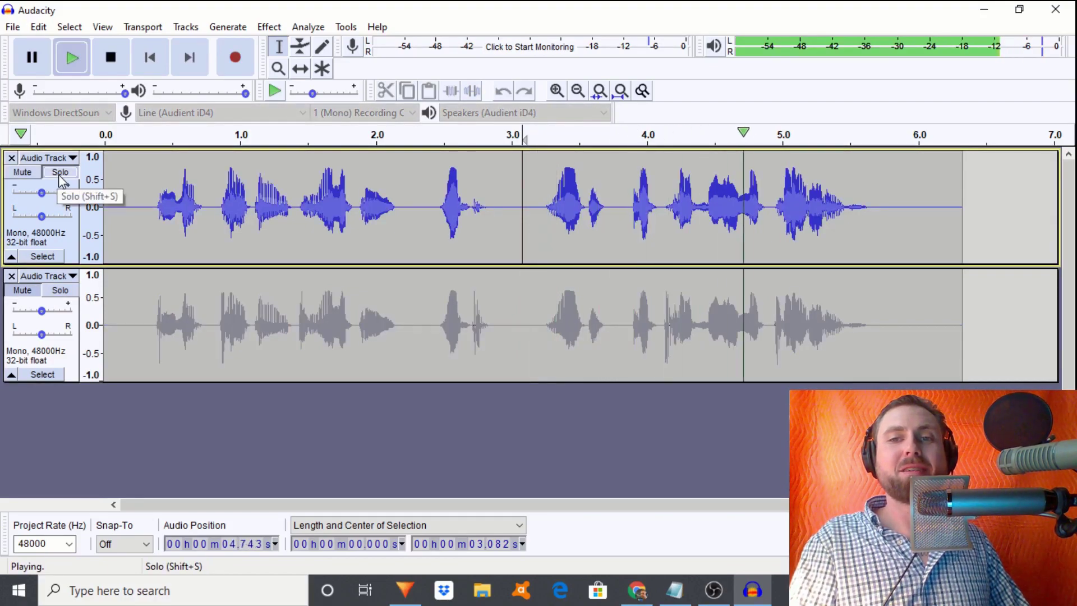
key(space)
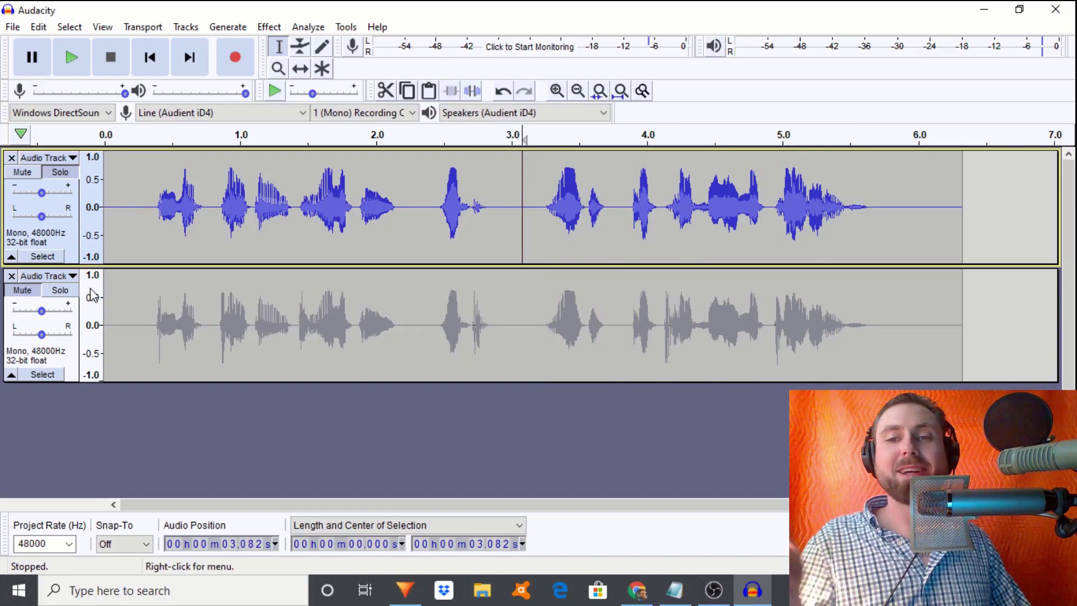